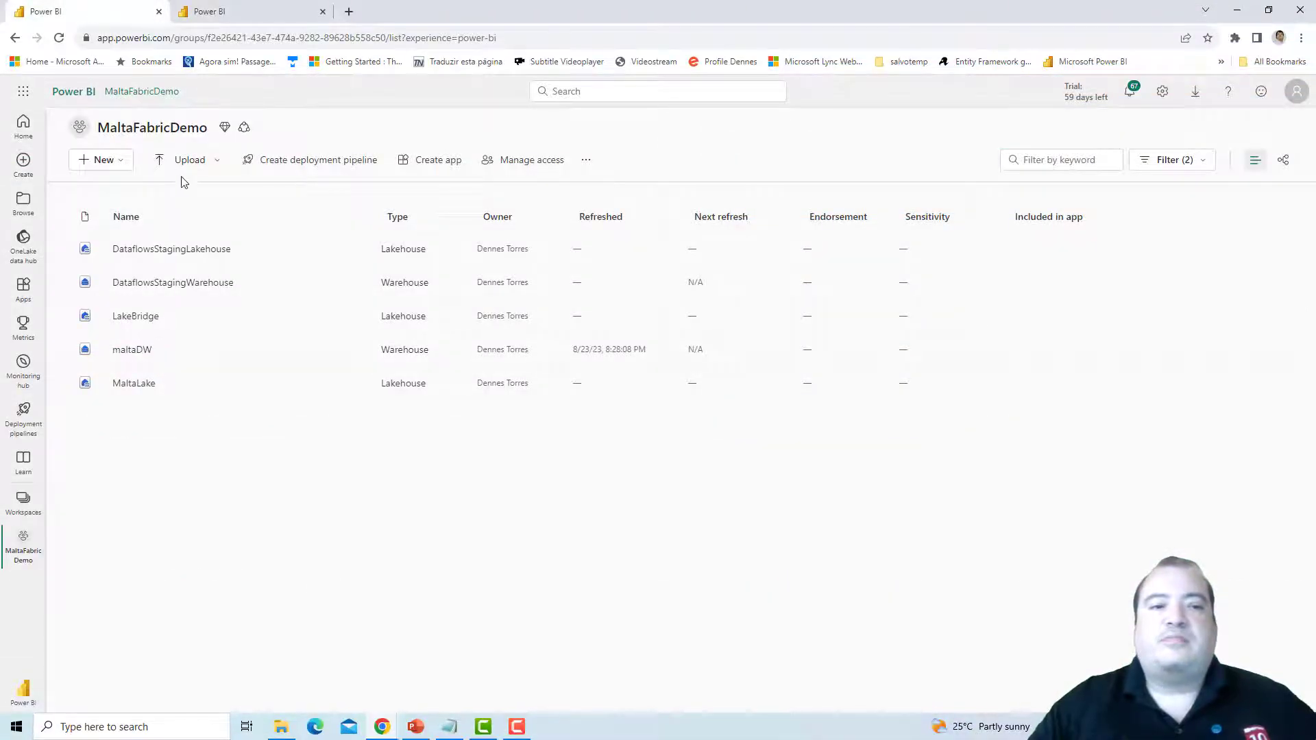
Switch from the MaltaFabricDemo workspace to the MaltaLake SQL endpoint and examine its schemas, views and saved queries in the Explorer.
{"action": "left_click_drag", "start_coordinate": [99, 124], "coordinate": [210, 132]}
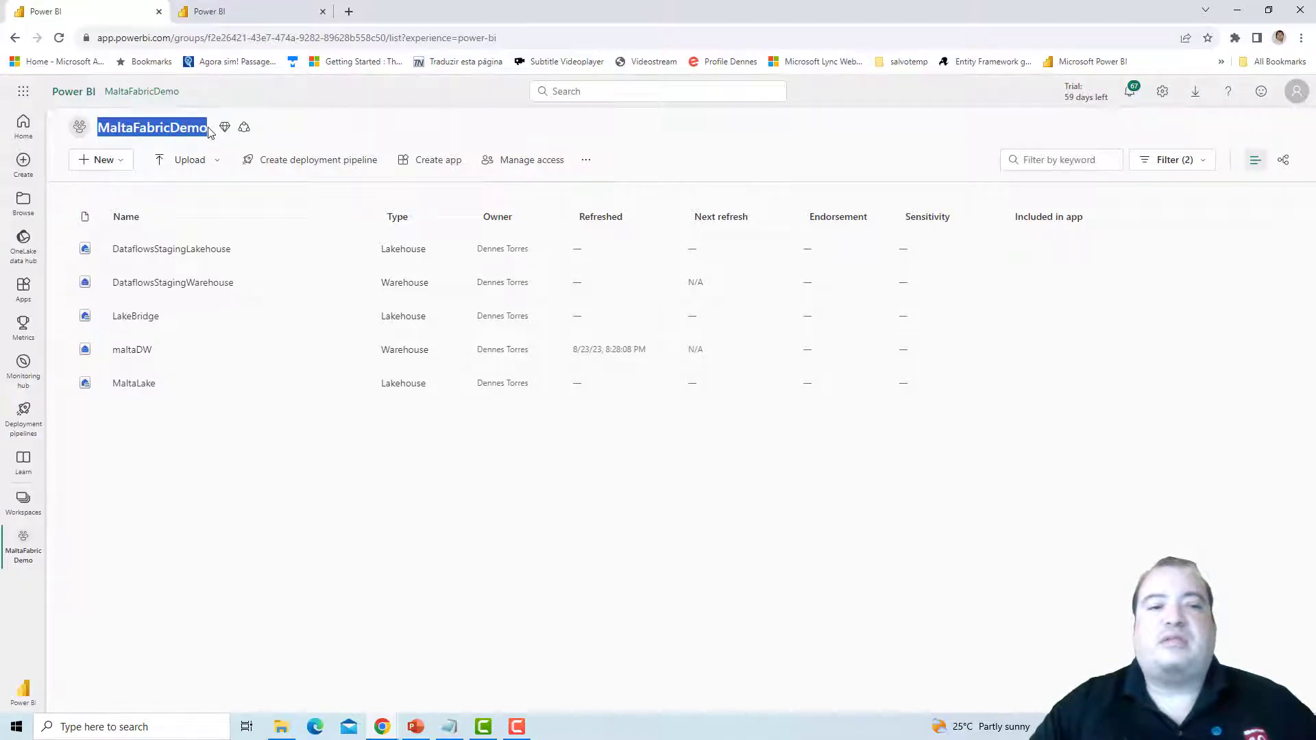
{"action": "left_click", "coordinate": [210, 132]}
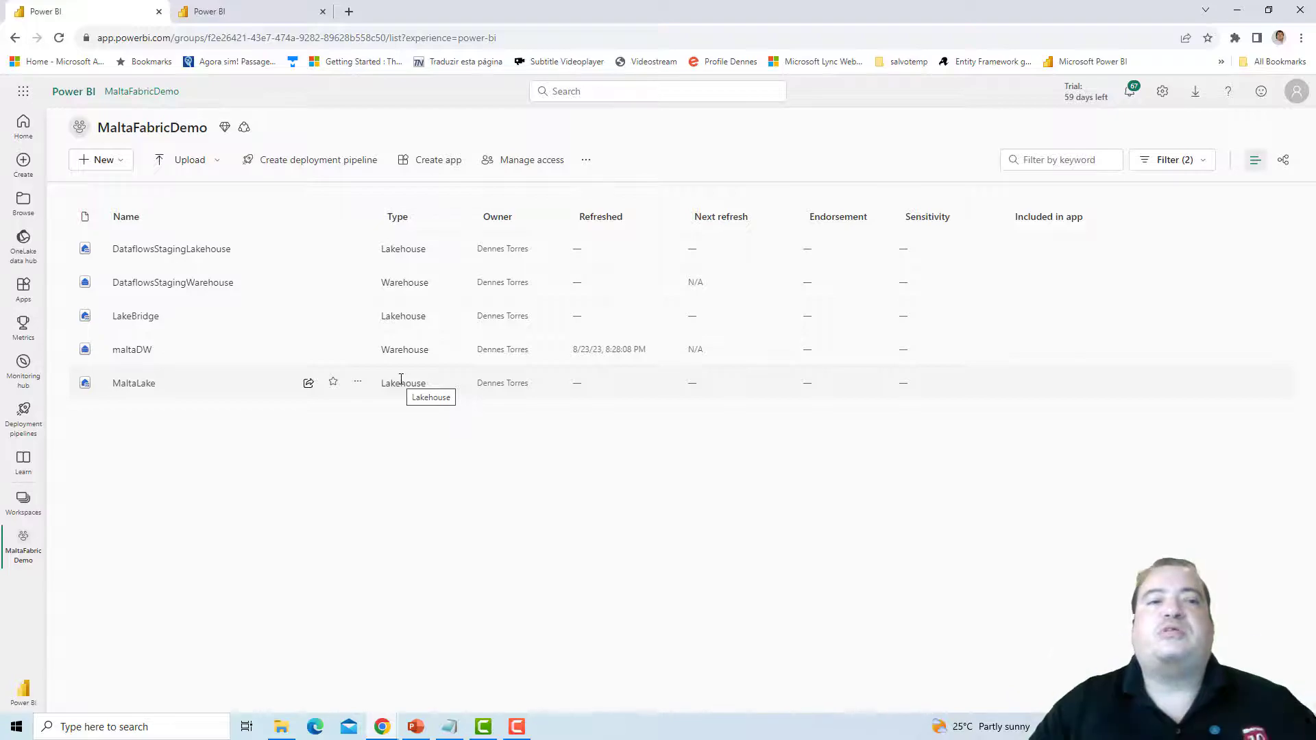
{"action": "left_click", "coordinate": [260, 11]}
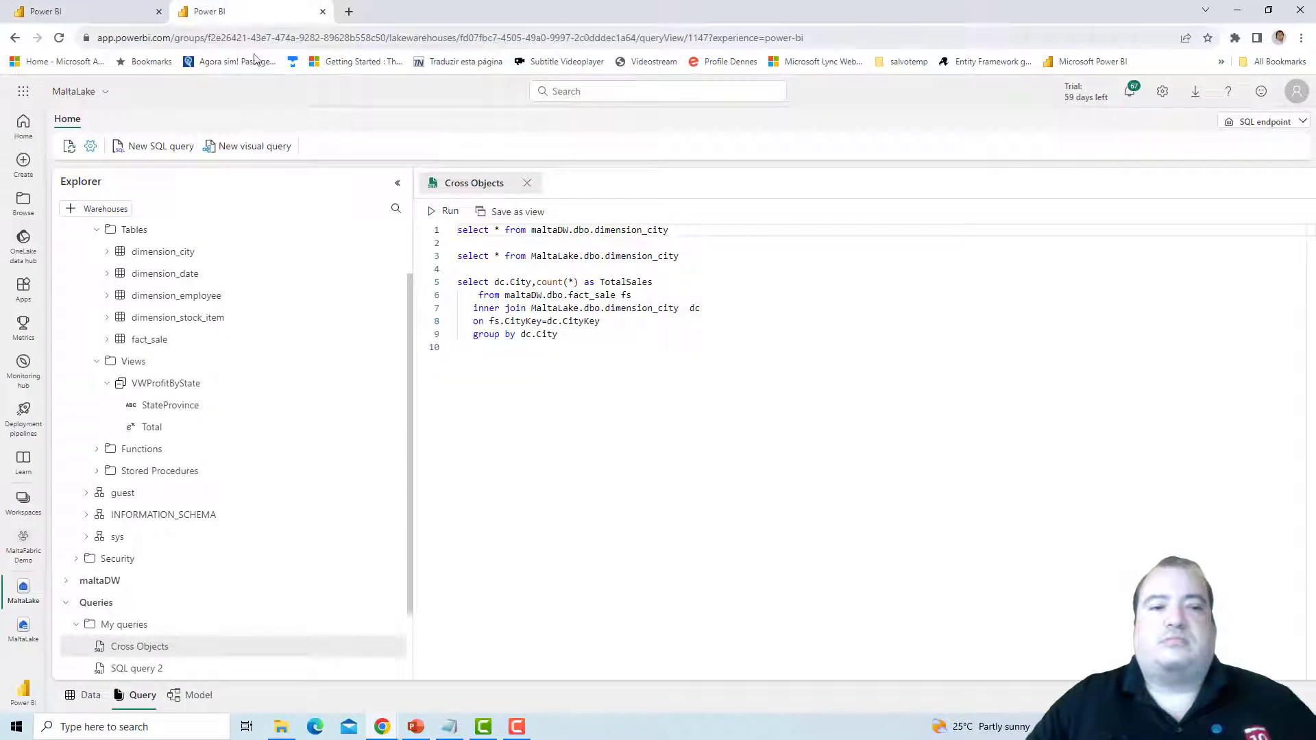
{"action": "scroll", "coordinate": [409, 298], "scroll_direction": "up", "scroll_amount": 1}
{"action": "scroll", "coordinate": [412, 275], "scroll_direction": "up", "scroll_amount": 2}
{"action": "scroll", "coordinate": [411, 357], "scroll_direction": "down", "scroll_amount": 3}
{"action": "scroll", "coordinate": [417, 309], "scroll_direction": "up", "scroll_amount": 4}
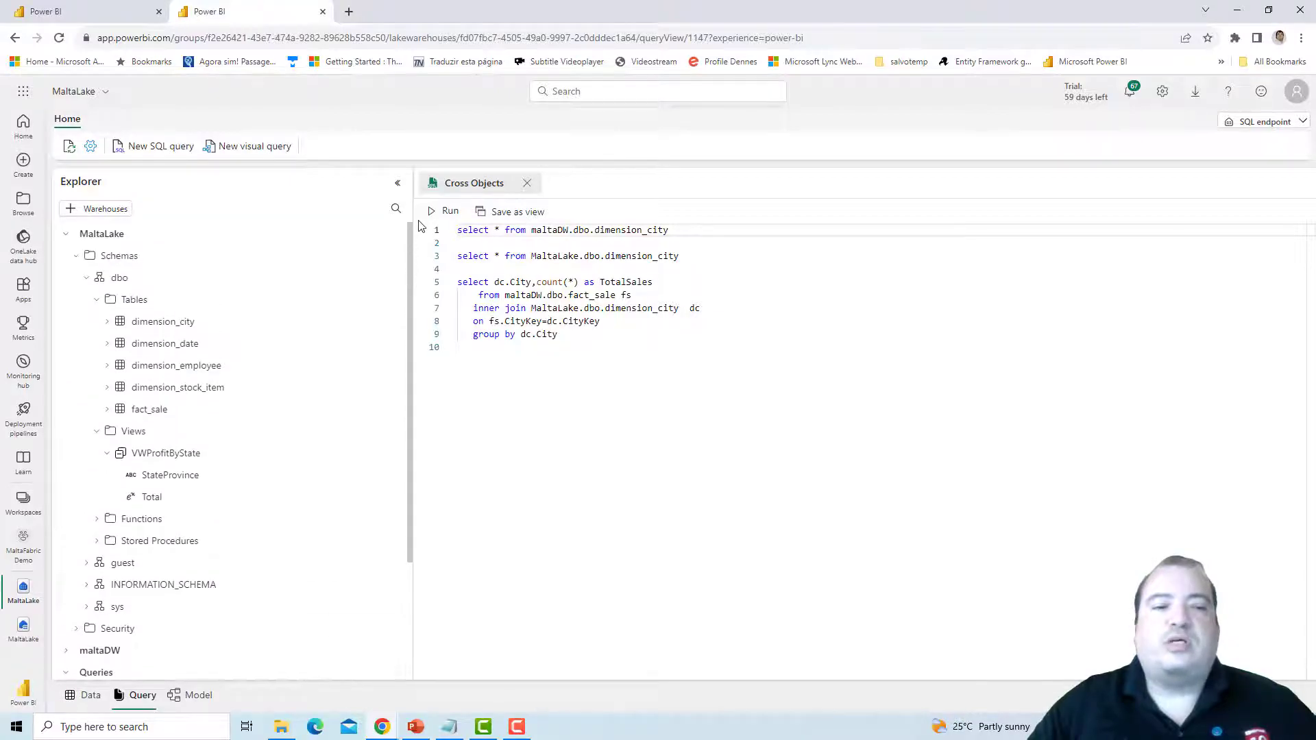
{"action": "scroll", "coordinate": [406, 389], "scroll_direction": "down", "scroll_amount": 4}
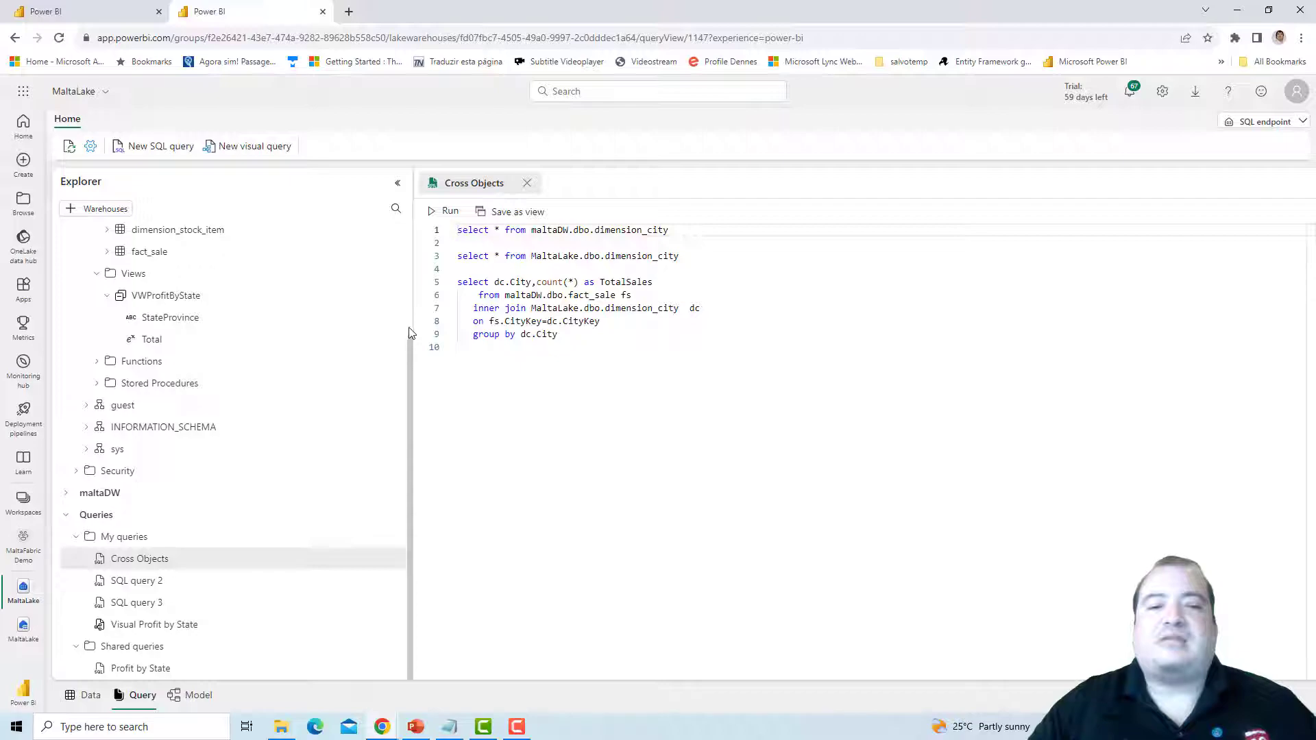
{"action": "scroll", "coordinate": [408, 330], "scroll_direction": "up", "scroll_amount": 3}
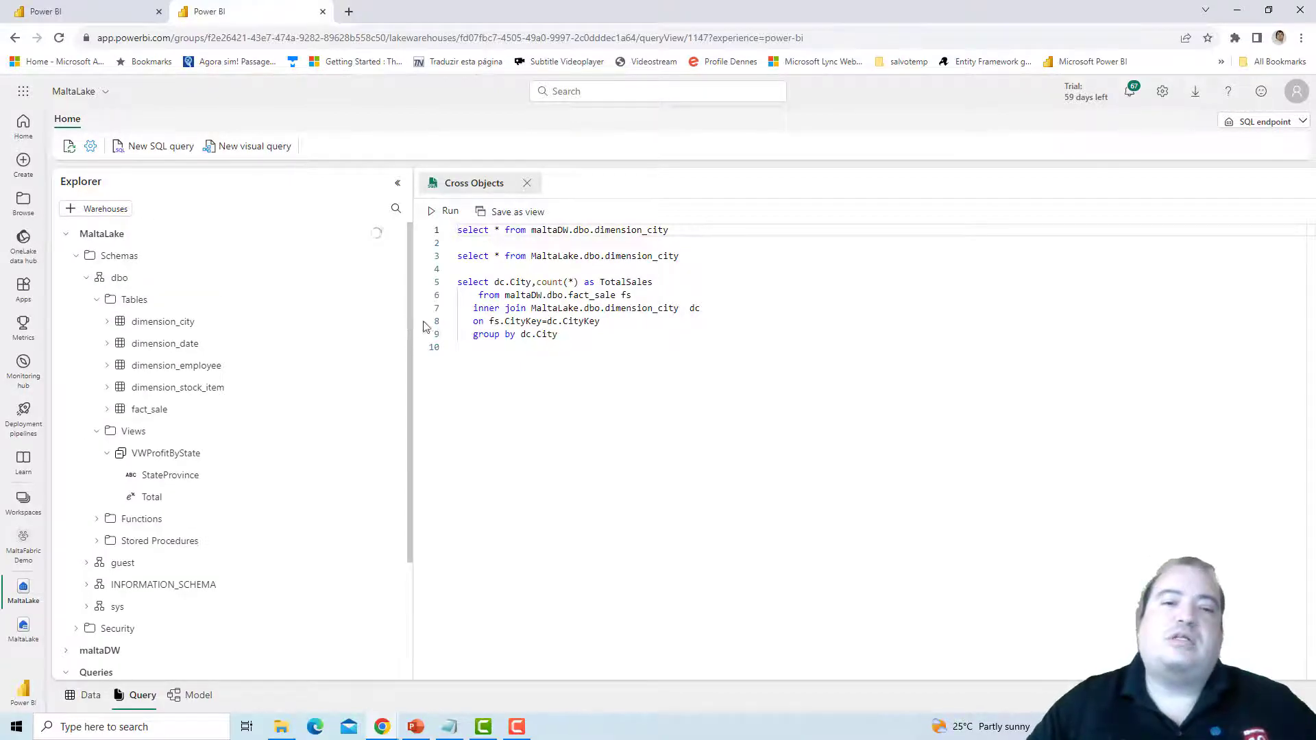
Run only the statement selecting all rows from maltaDW.dbo.dimension_city in the Cross Objects query.
{"action": "left_click", "coordinate": [562, 242]}
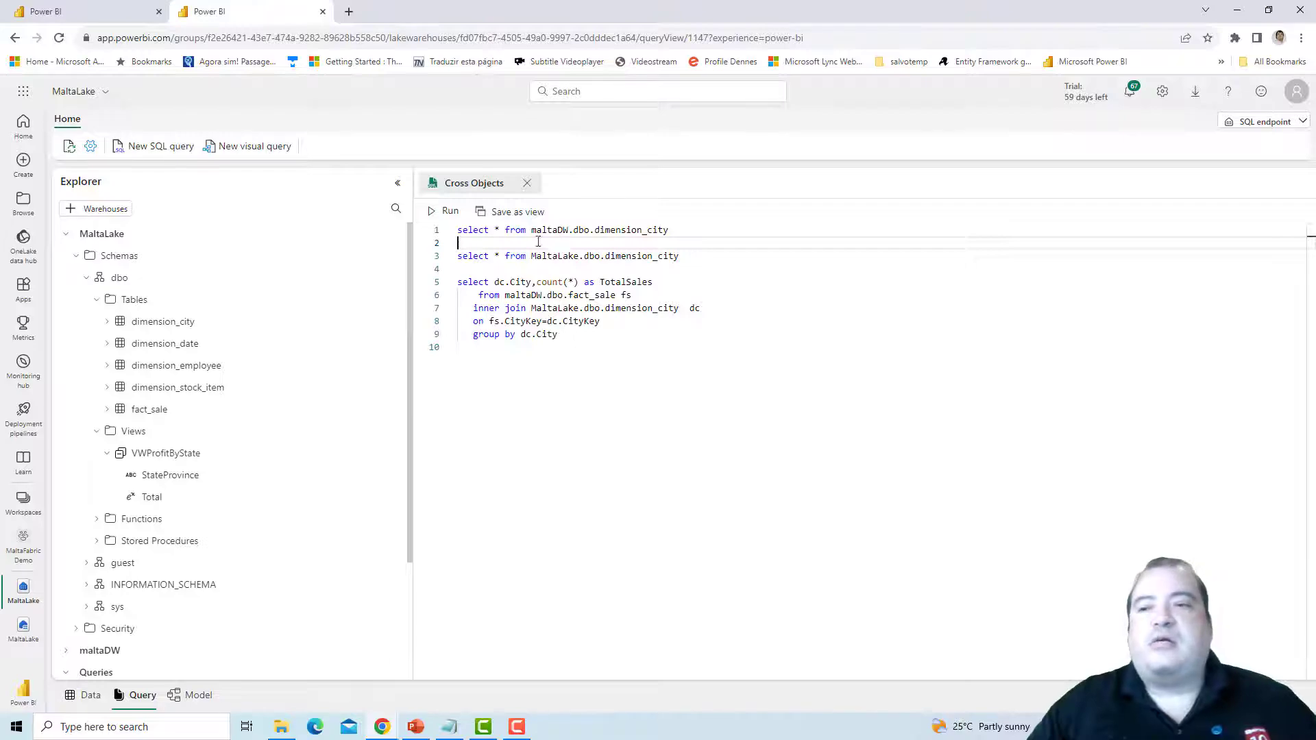
{"action": "left_click_drag", "start_coordinate": [551, 241], "coordinate": [458, 231]}
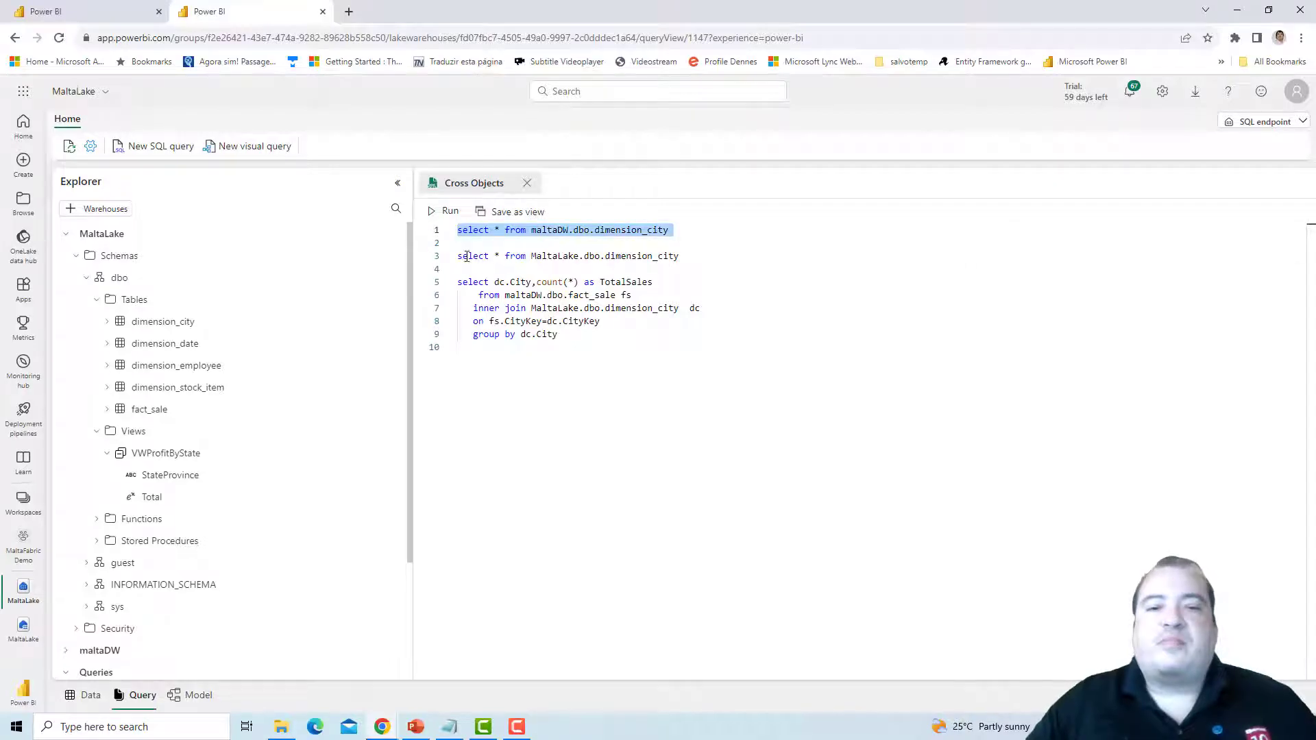
{"action": "left_click", "coordinate": [442, 211]}
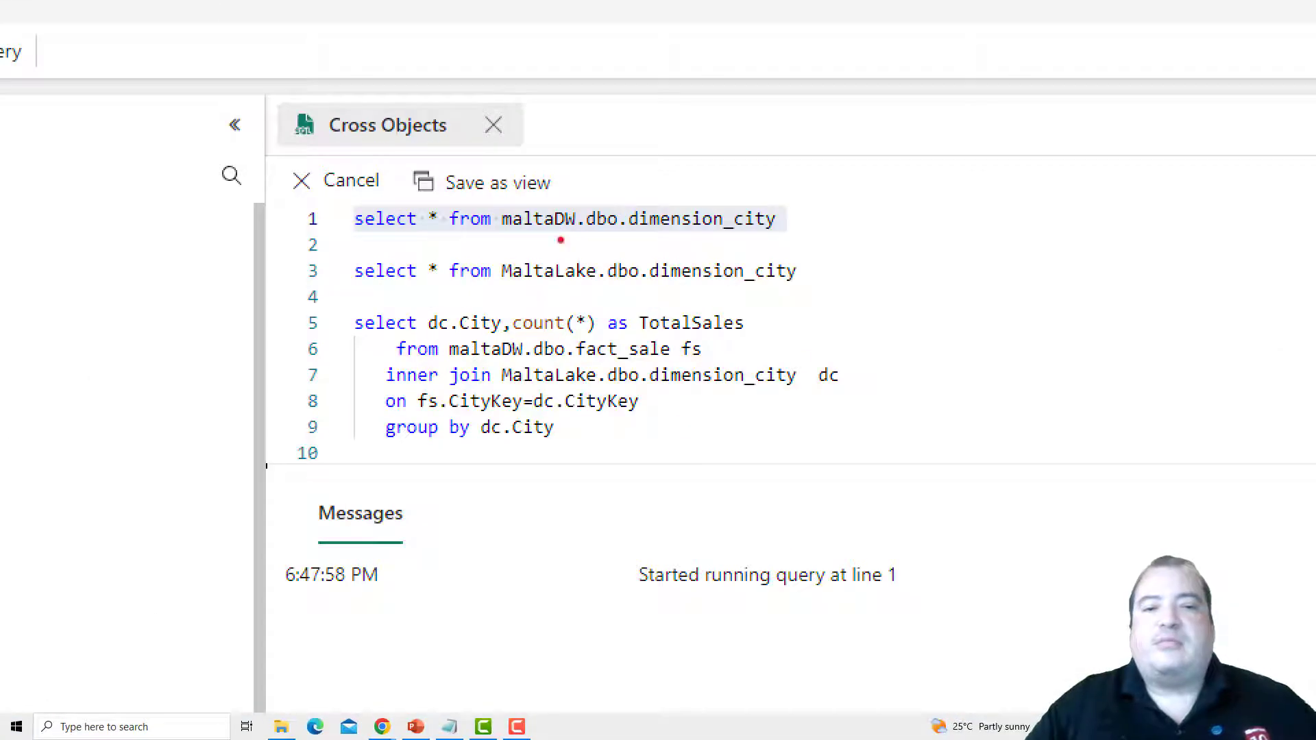
{"action": "mouse_move", "coordinate": [492, 235]}
{"action": "left_mouse_down"}
{"action": "mouse_move", "coordinate": [576, 240]}
{"action": "mouse_move", "coordinate": [588, 216]}
{"action": "mouse_move", "coordinate": [546, 200]}
{"action": "mouse_move", "coordinate": [491, 214]}
{"action": "mouse_move", "coordinate": [485, 236]}
{"action": "mouse_move", "coordinate": [576, 250]}
{"action": "mouse_move", "coordinate": [586, 196]}
{"action": "mouse_move", "coordinate": [528, 194]}
{"action": "mouse_move", "coordinate": [477, 236]}
{"action": "mouse_move", "coordinate": [533, 241]}
{"action": "left_mouse_up"}
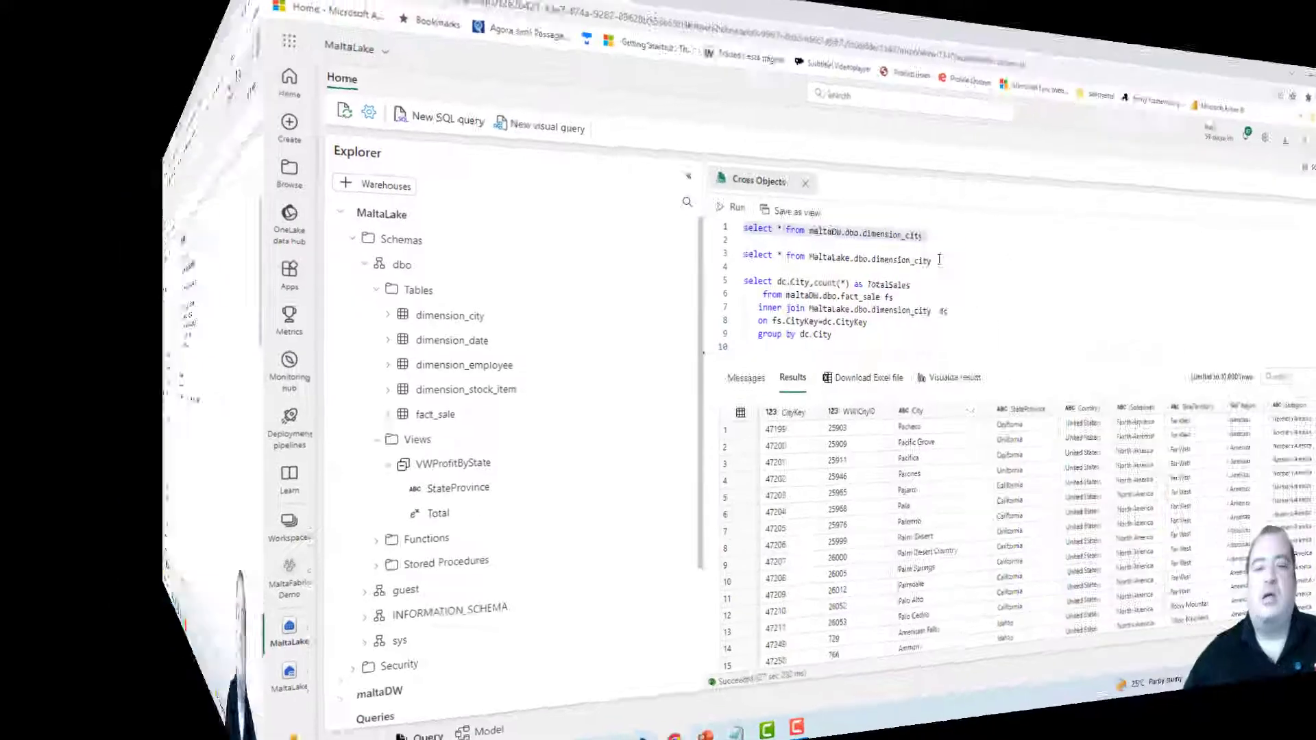
Run only the statement selecting all rows from MaltaLake.dbo.dimension_city.
{"action": "left_click", "coordinate": [635, 256]}
{"action": "left_click_drag", "start_coordinate": [678, 255], "coordinate": [458, 256]}
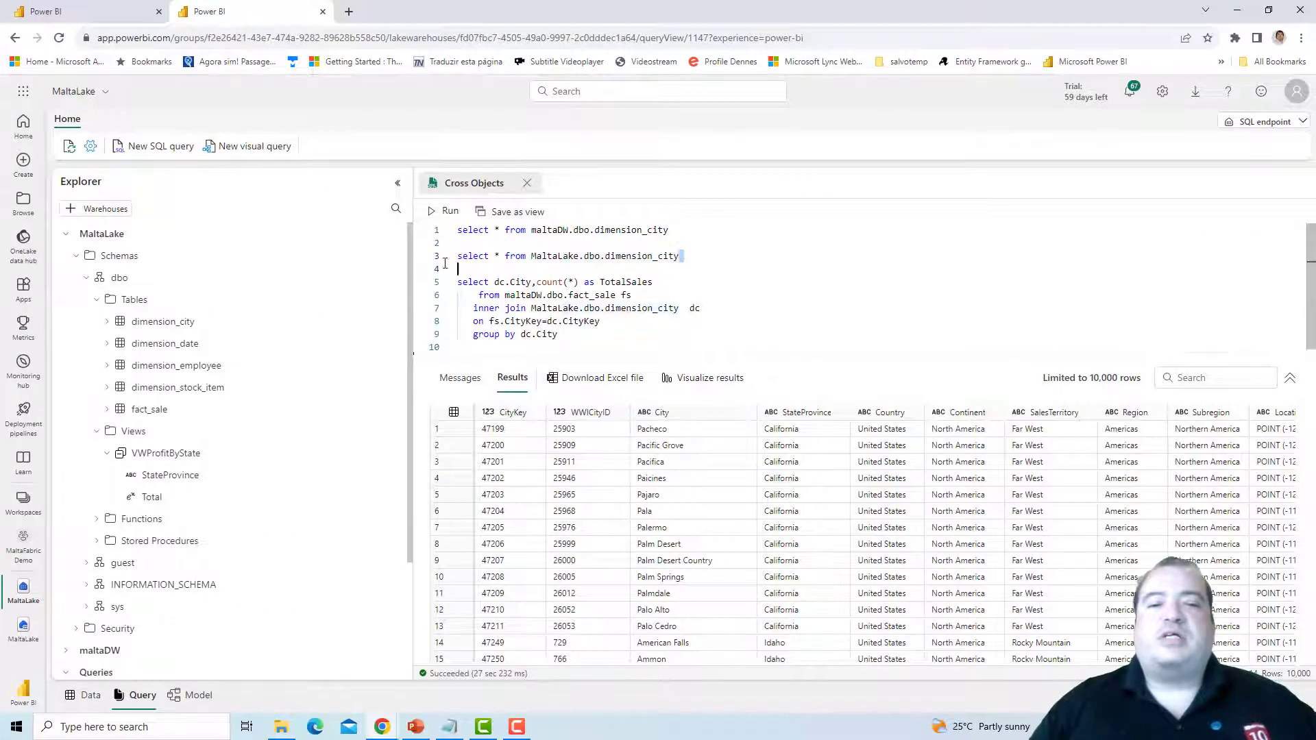
{"action": "left_click", "coordinate": [437, 256]}
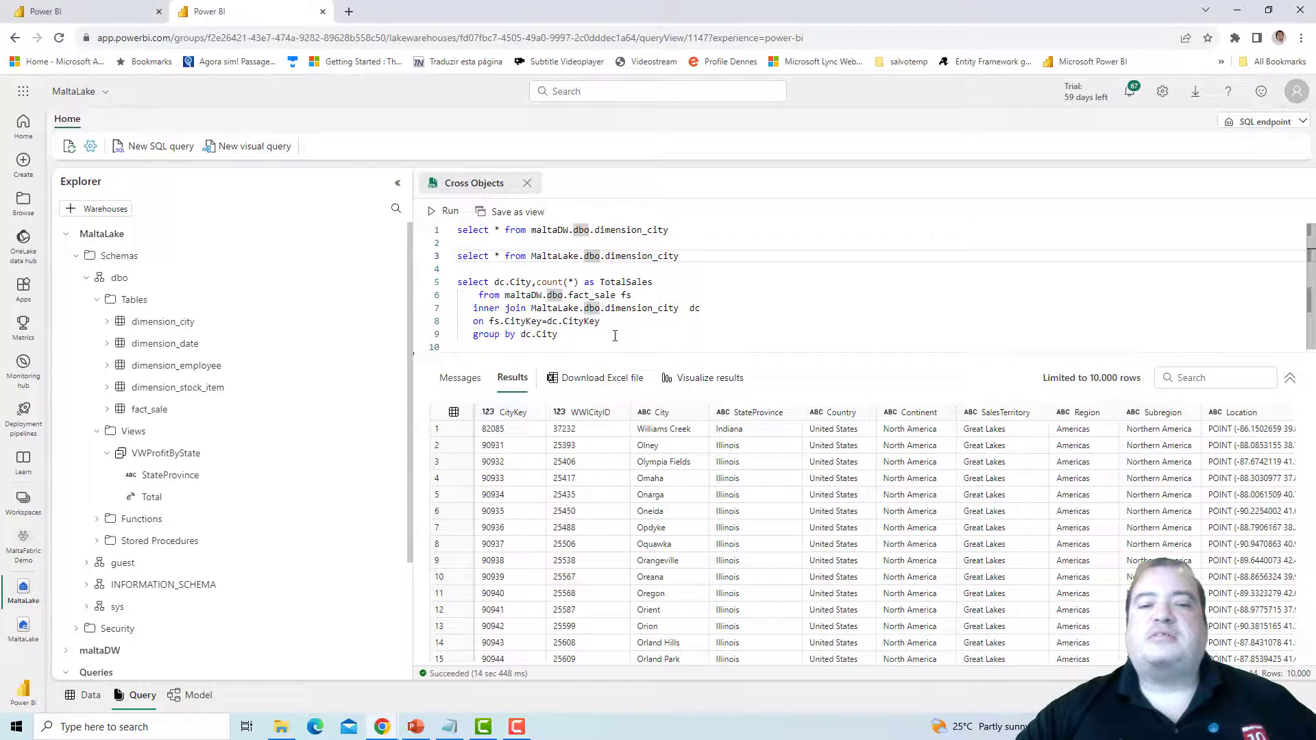
Run only the cross-object query joining maltaDW.dbo.fact_sale with MaltaLake.dbo.dimension_city, which counts TotalSales per city.
{"action": "left_click", "coordinate": [622, 342]}
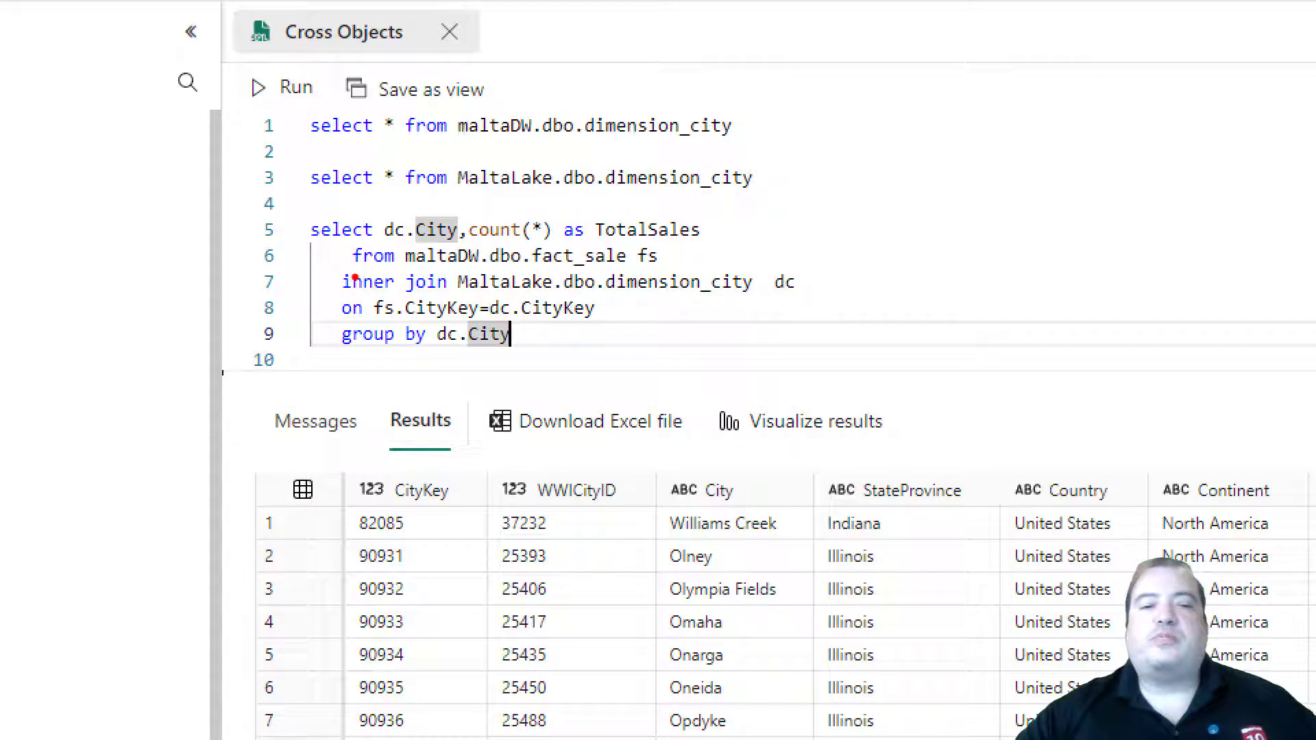
{"action": "mouse_move", "coordinate": [348, 269]}
{"action": "left_mouse_down"}
{"action": "mouse_move", "coordinate": [449, 255]}
{"action": "mouse_move", "coordinate": [507, 263]}
{"action": "mouse_move", "coordinate": [468, 296]}
{"action": "mouse_move", "coordinate": [632, 299]}
{"action": "left_mouse_up"}
{"action": "mouse_move", "coordinate": [536, 270]}
{"action": "left_mouse_down"}
{"action": "mouse_move", "coordinate": [628, 267]}
{"action": "mouse_move", "coordinate": [653, 300]}
{"action": "mouse_move", "coordinate": [757, 301]}
{"action": "left_mouse_up"}
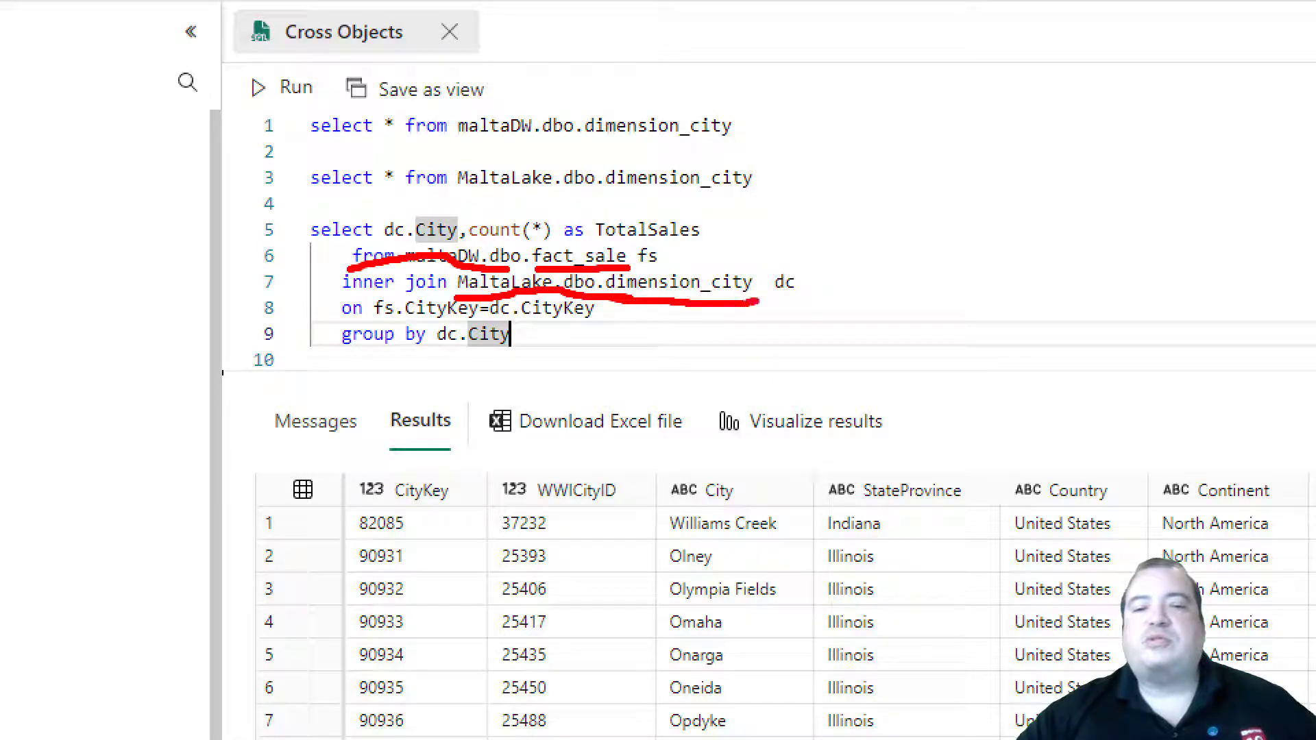
{"action": "mouse_move", "coordinate": [516, 336]}
{"action": "left_mouse_down"}
{"action": "mouse_move", "coordinate": [434, 316]}
{"action": "mouse_move", "coordinate": [423, 343]}
{"action": "mouse_move", "coordinate": [436, 354]}
{"action": "left_mouse_up"}
{"action": "mouse_move", "coordinate": [533, 179]}
{"action": "left_mouse_down"}
{"action": "mouse_move", "coordinate": [430, 232]}
{"action": "mouse_move", "coordinate": [571, 270]}
{"action": "left_mouse_up"}
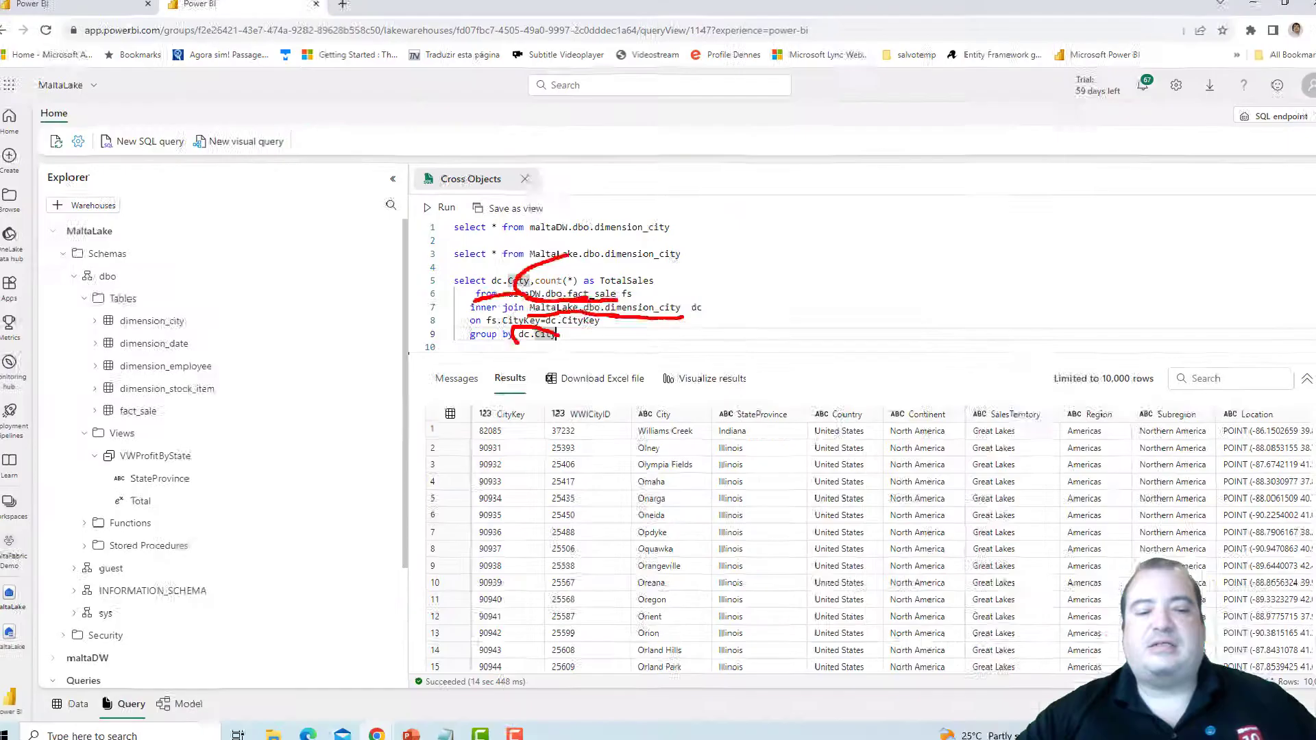
{"action": "key", "text": "Escape"}
{"action": "left_click_drag", "start_coordinate": [585, 335], "coordinate": [455, 283]}
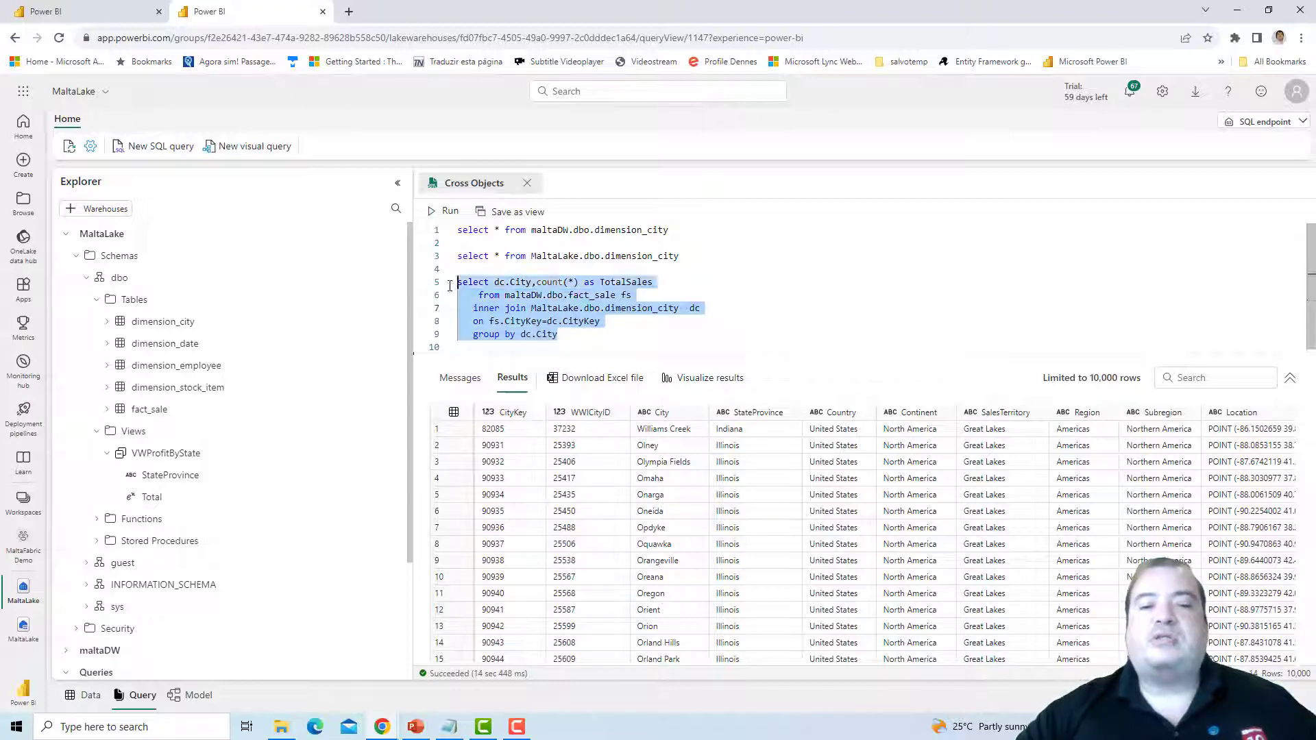
{"action": "left_click", "coordinate": [446, 212]}
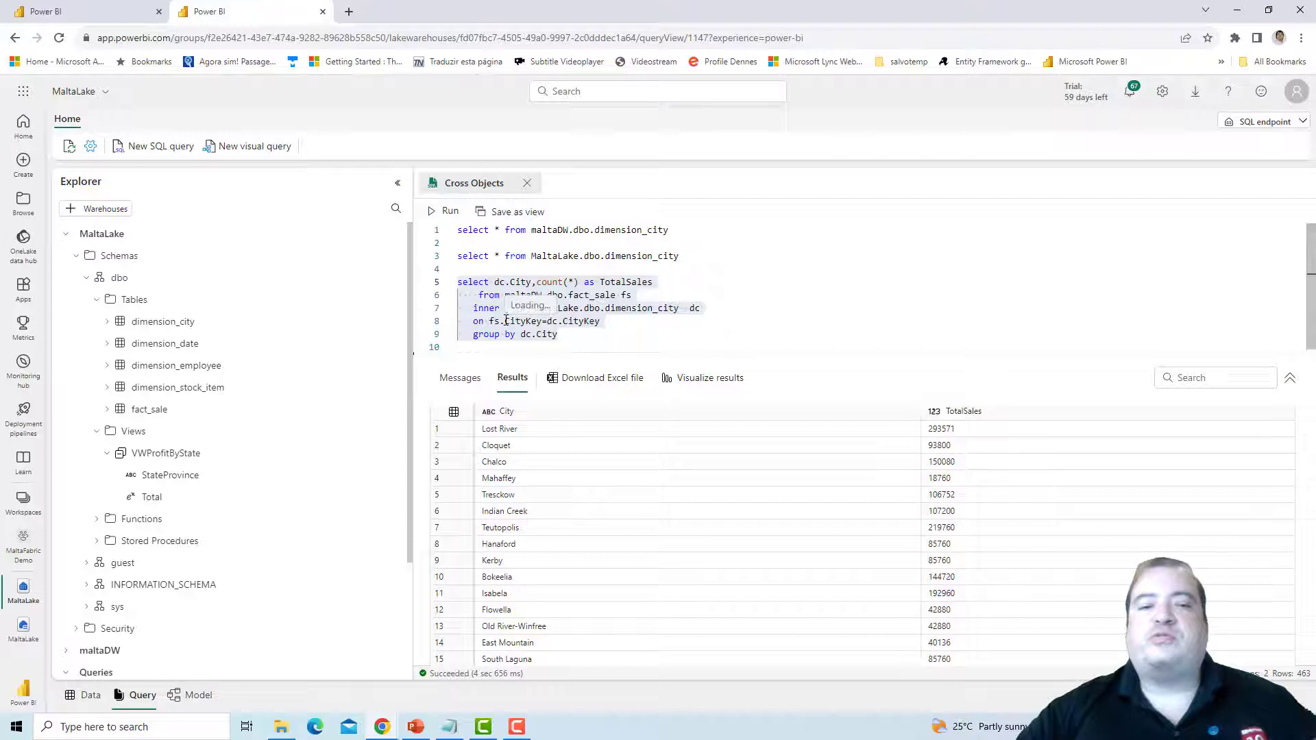
Save the selected join query as a view named cityTotals in the dbo schema of MaltaLake.
{"action": "left_click", "coordinate": [517, 212]}
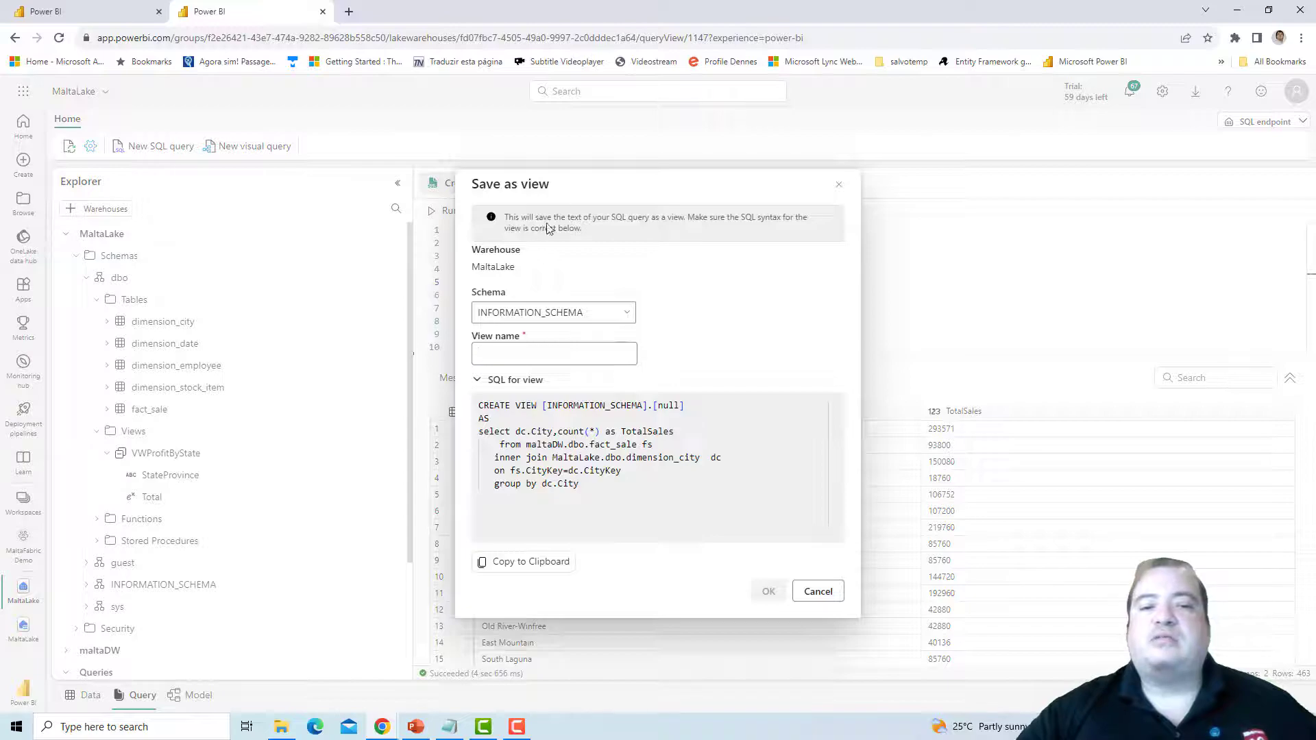
{"action": "left_click", "coordinate": [589, 313]}
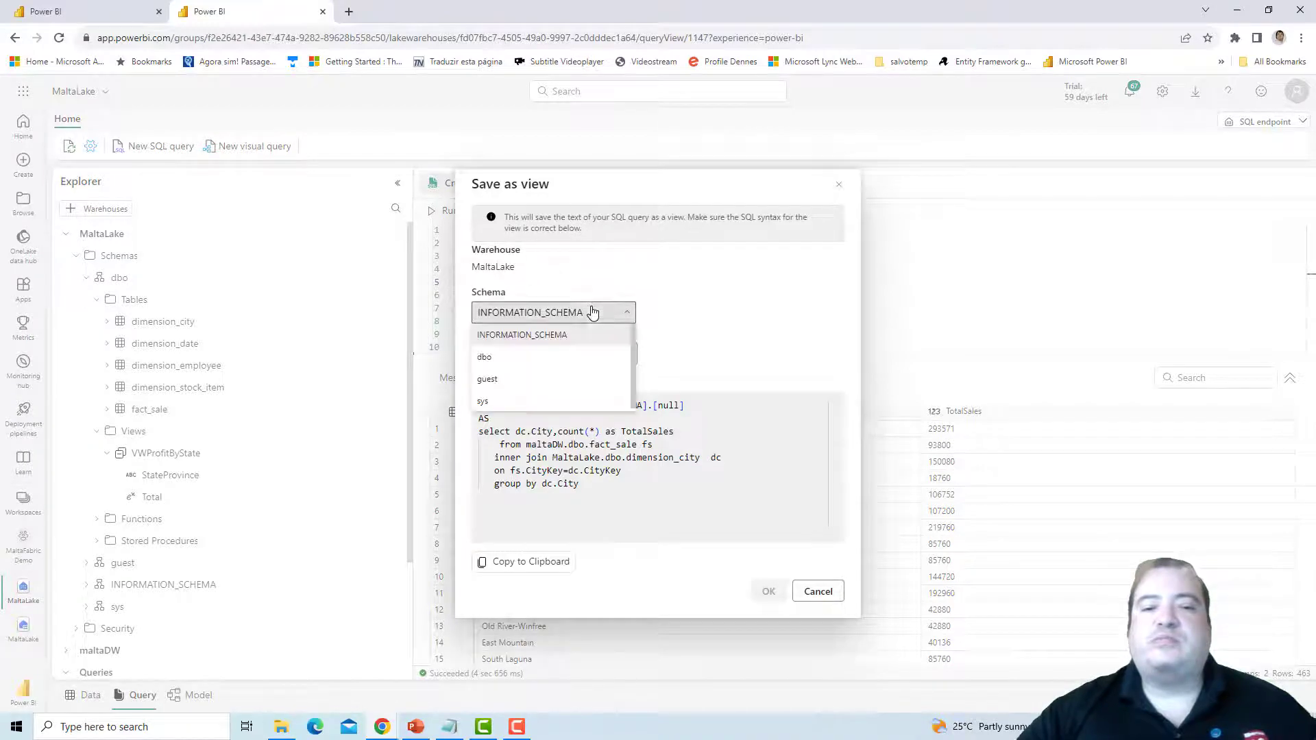
{"action": "left_click", "coordinate": [570, 357]}
{"action": "left_click", "coordinate": [578, 354]}
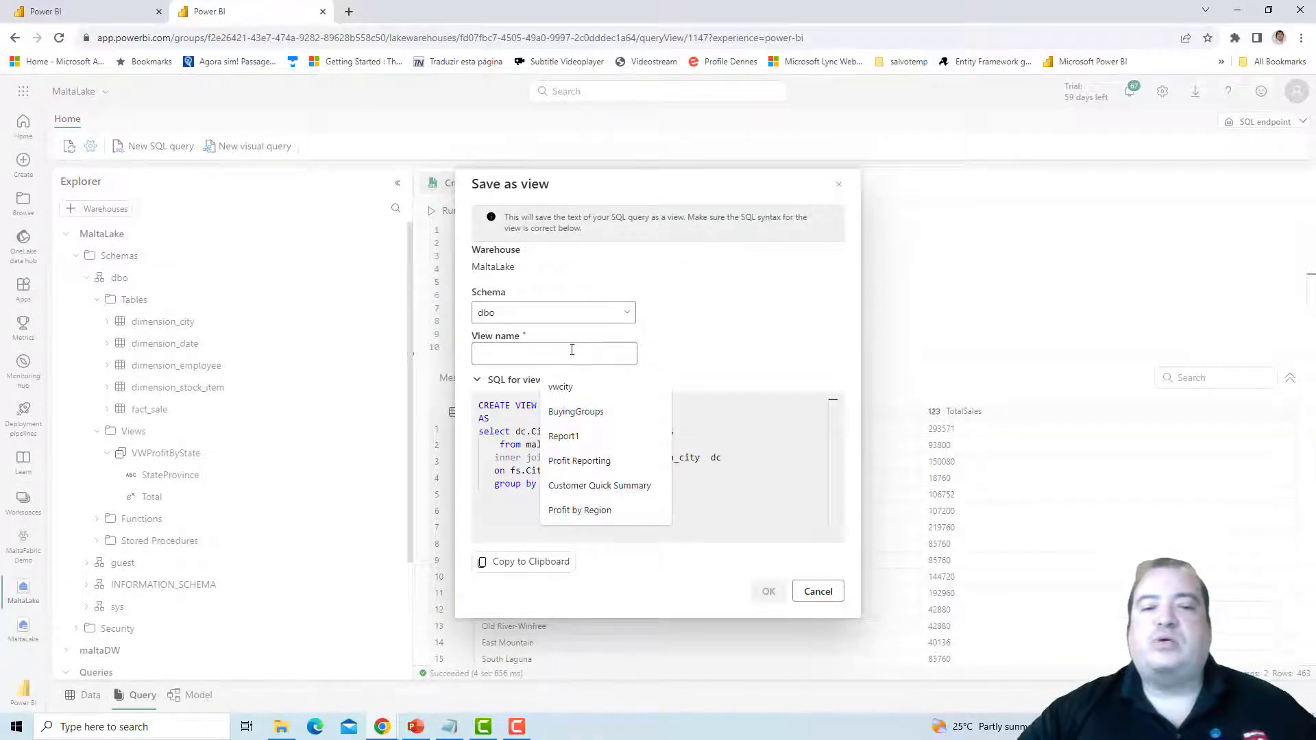
{"action": "left_click", "coordinate": [524, 271]}
{"action": "left_click_drag", "start_coordinate": [522, 271], "coordinate": [472, 268]}
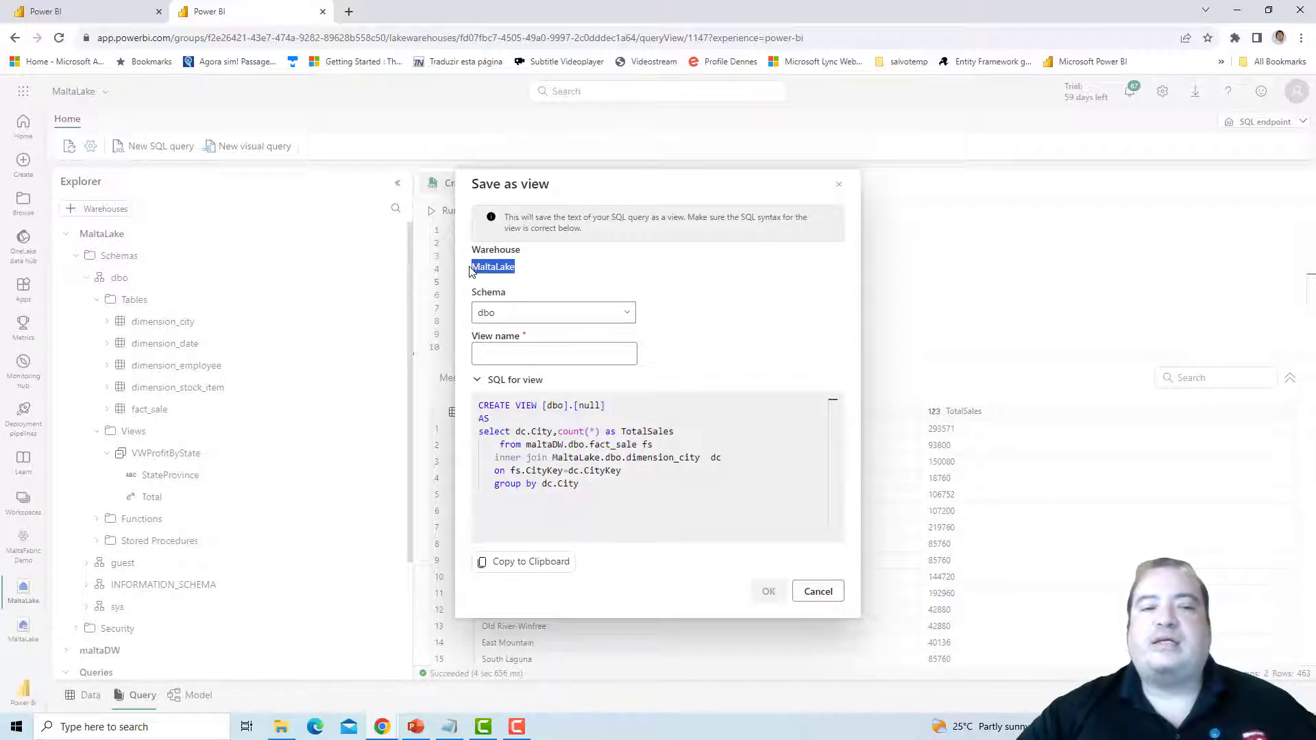
{"action": "left_click", "coordinate": [556, 360]}
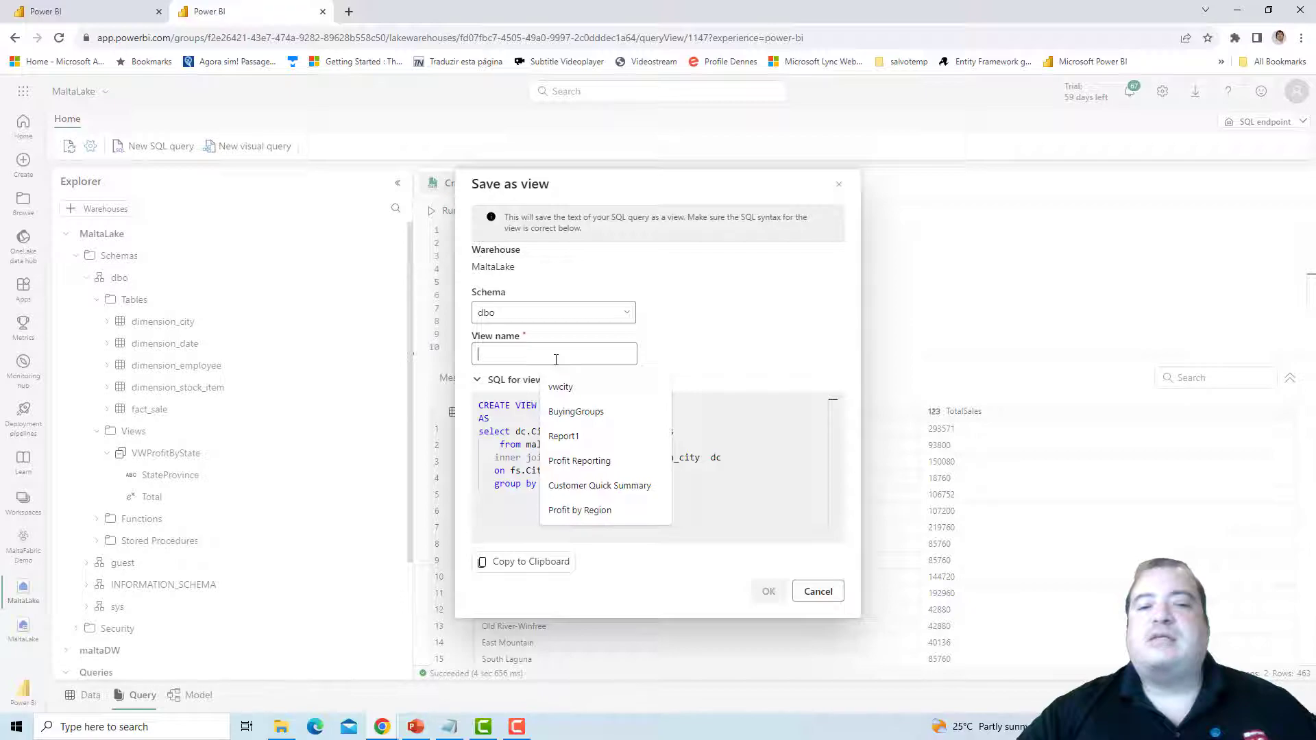
{"action": "left_click", "coordinate": [613, 352]}
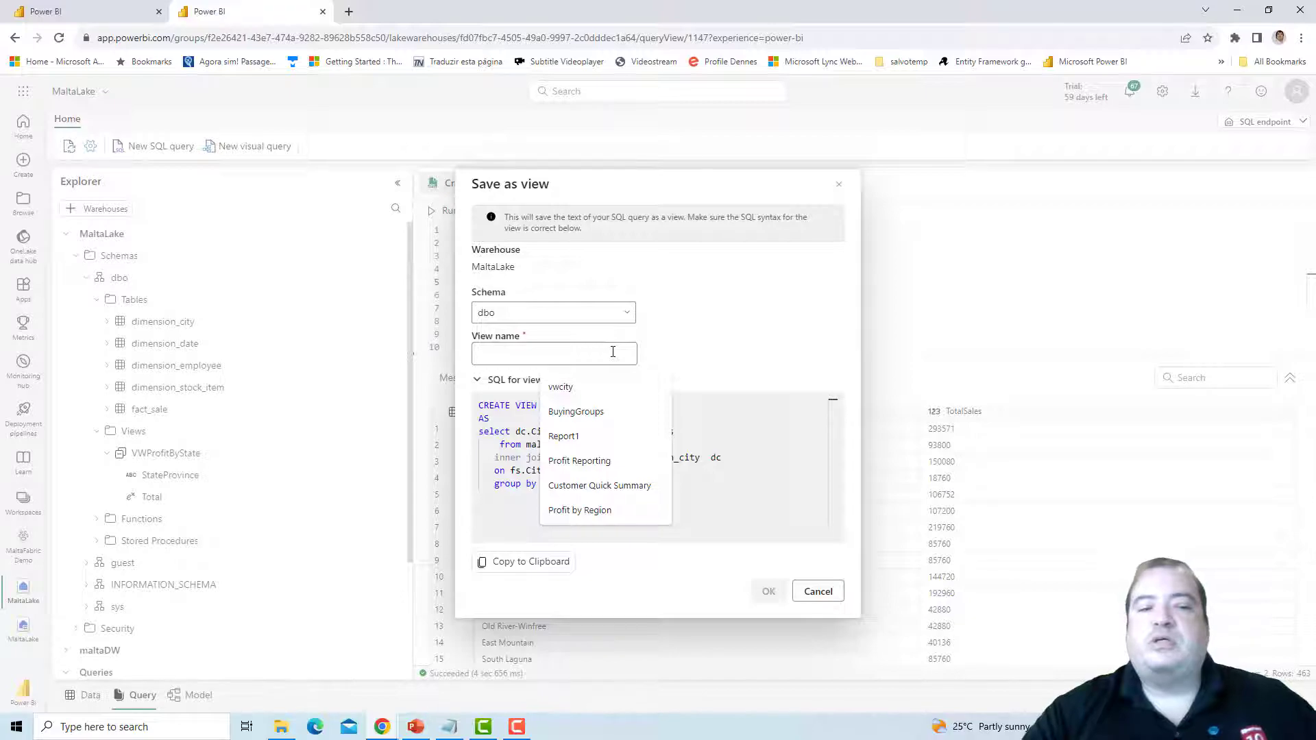
{"action": "type", "text": "city"}
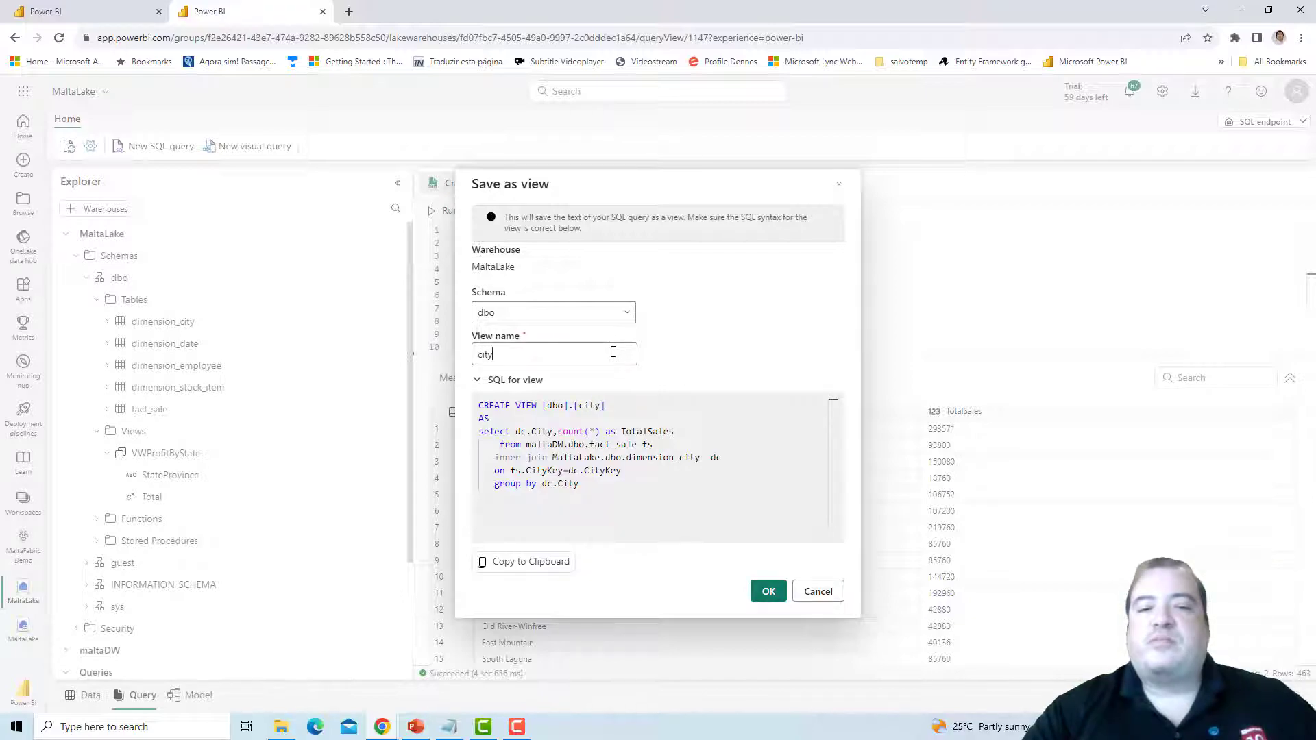
{"action": "type", "text": "Totals"}
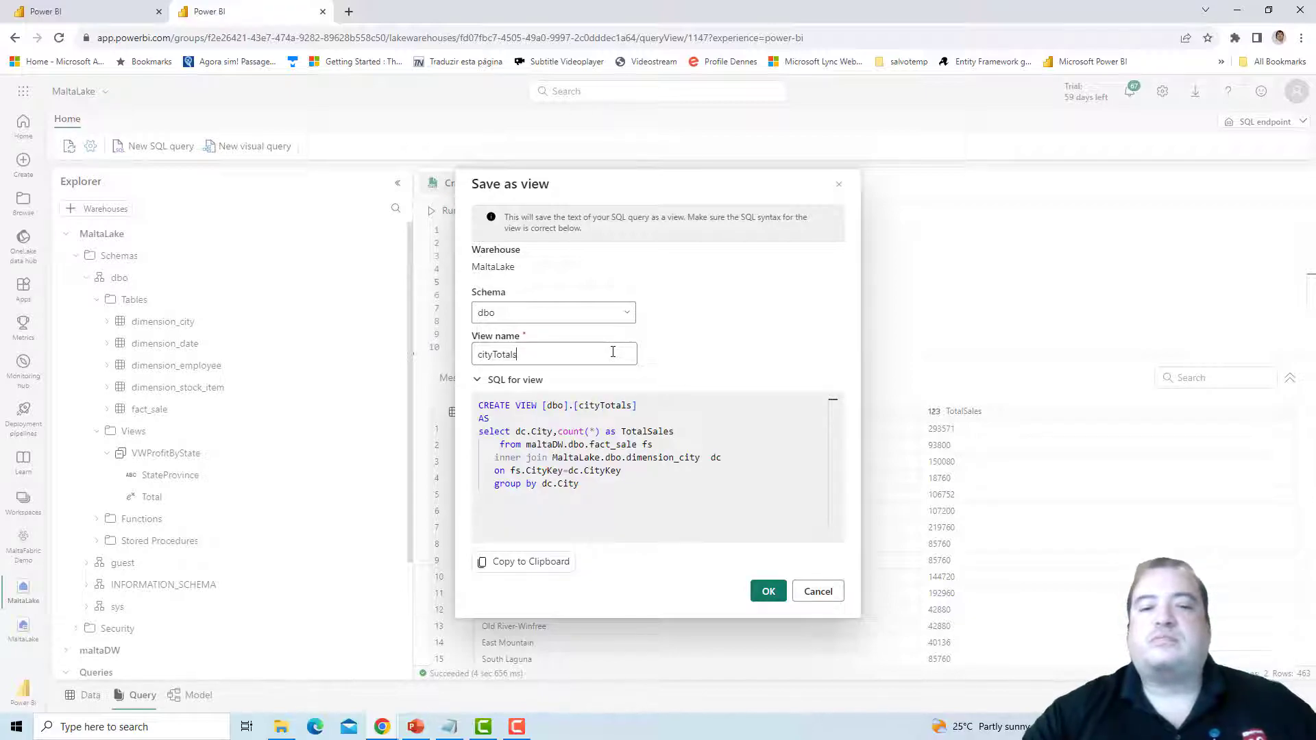
{"action": "left_click", "coordinate": [771, 591]}
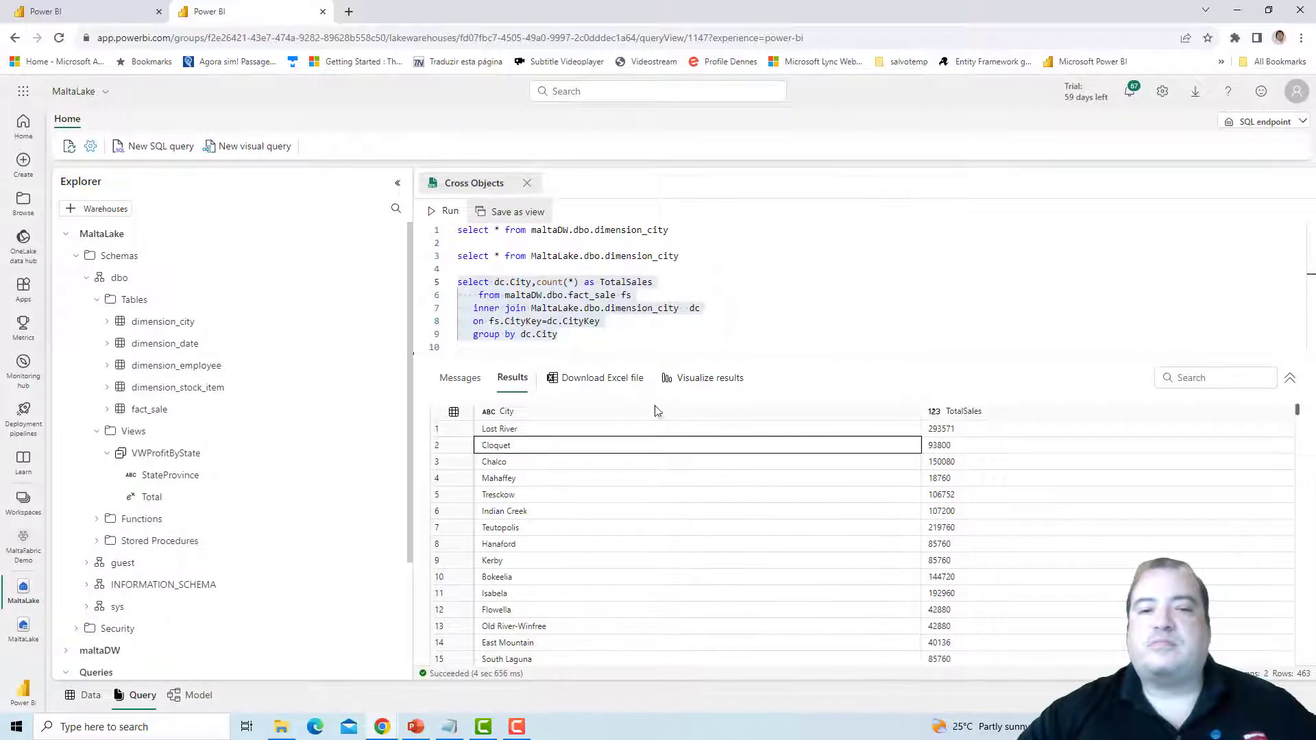
Add the statement "select * from from MaltaLake.dbo.cityTotals" below the join query, separated by a blank line.
{"action": "left_click", "coordinate": [656, 340]}
{"action": "key", "text": "Return"}
{"action": "key", "text": "Return"}
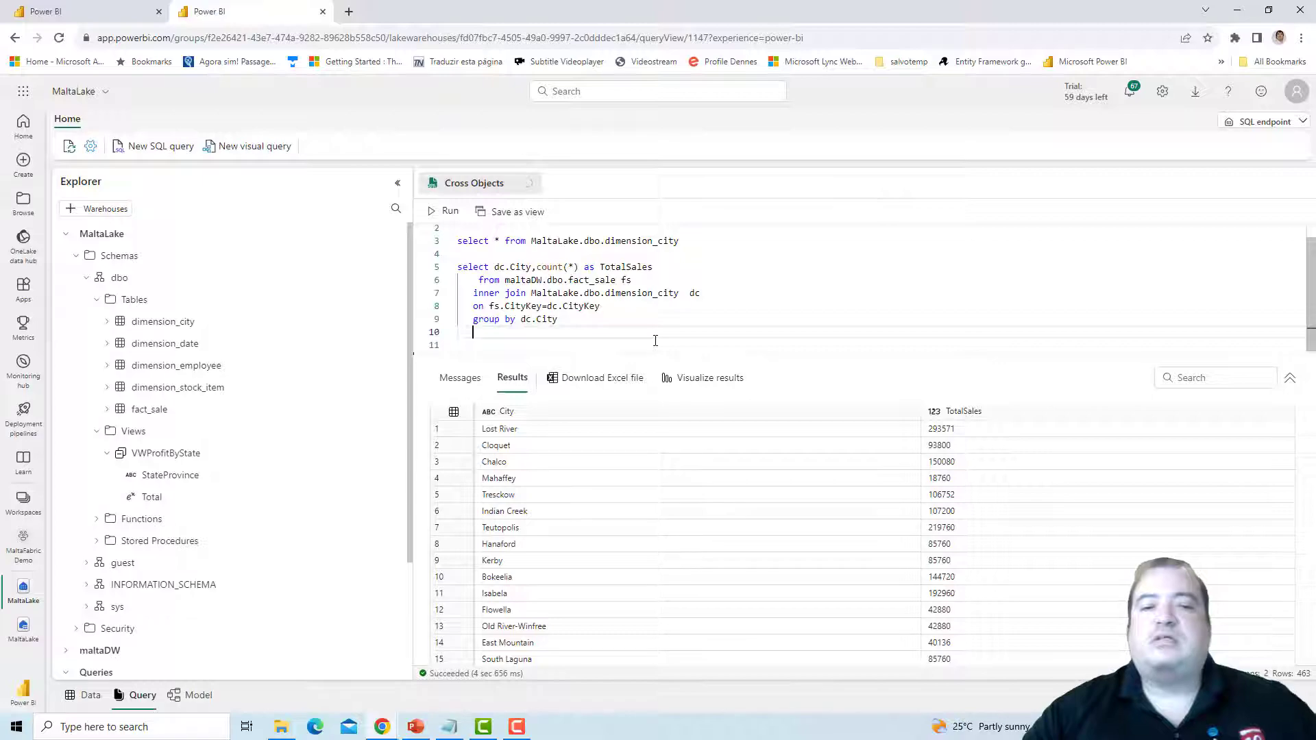
{"action": "type", "text": "select * from from MaltaLak"}
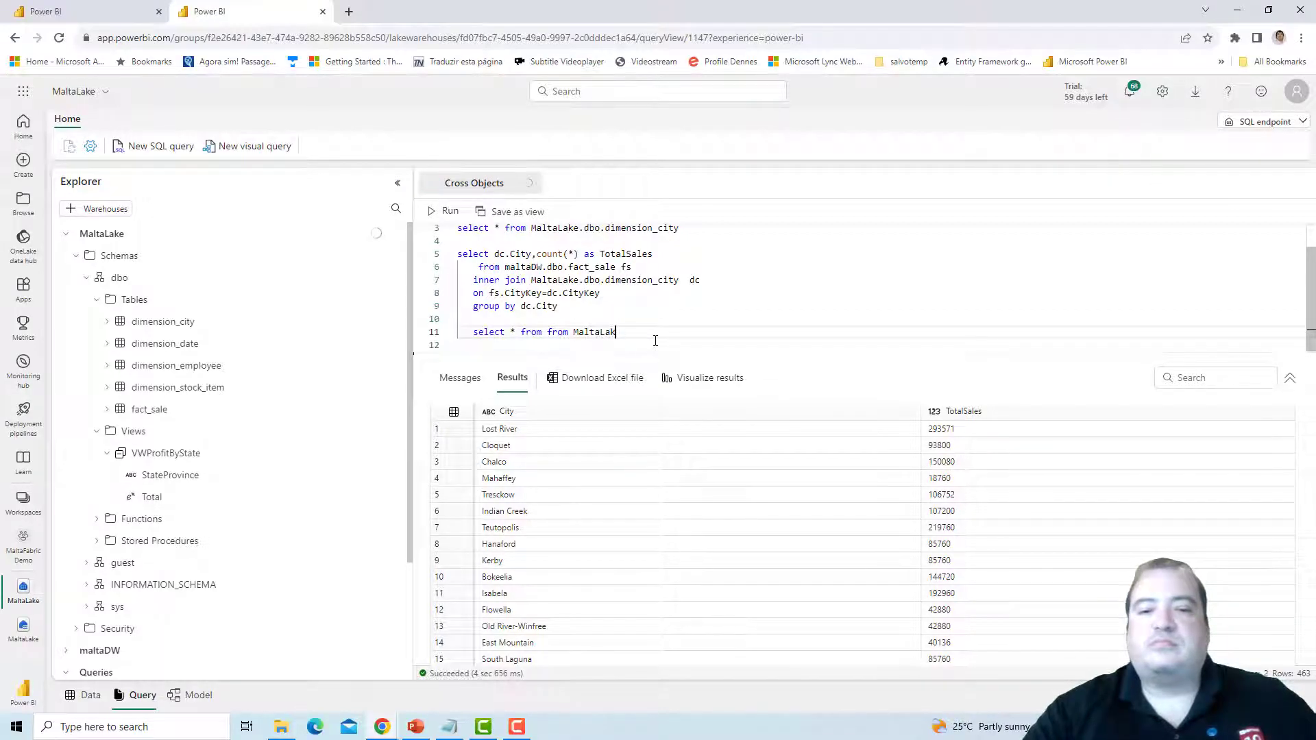
{"action": "type", "text": "e.dbo.cityTotals"}
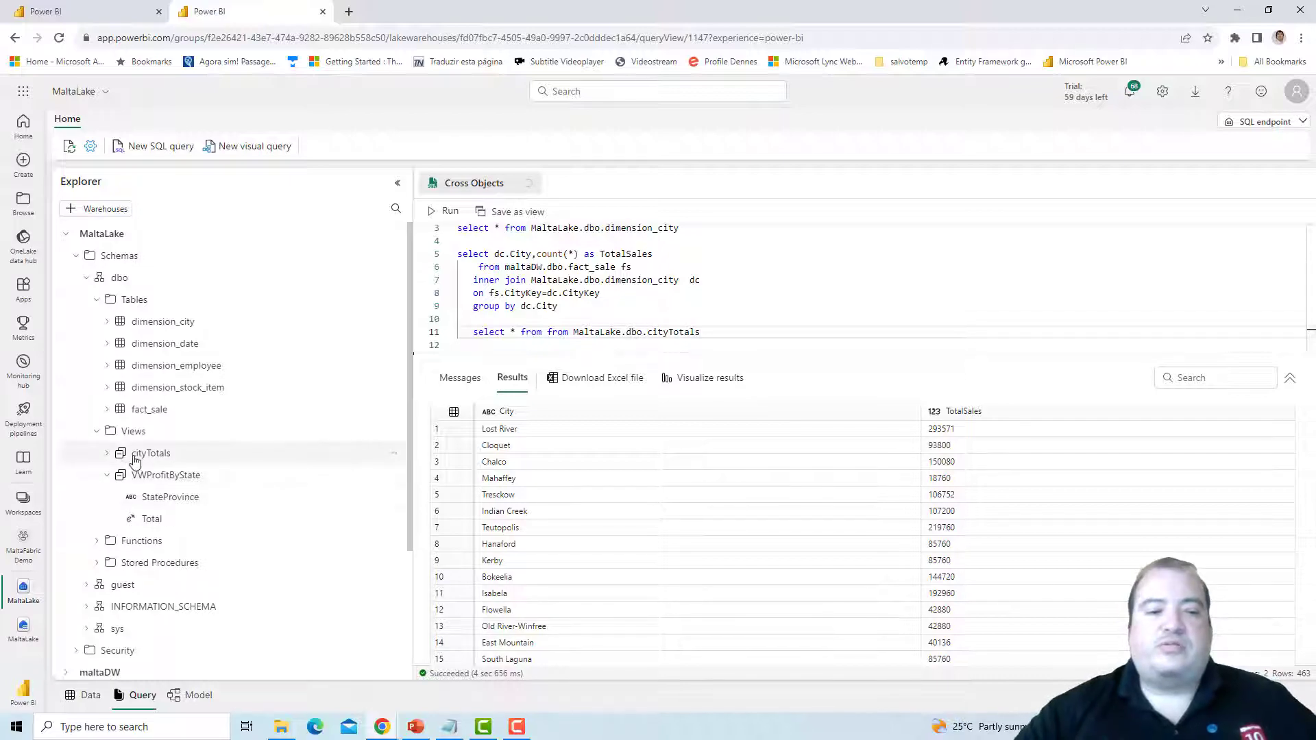
Expand the cityTotals view in the Explorer and examine its columns.
{"action": "left_click", "coordinate": [107, 455]}
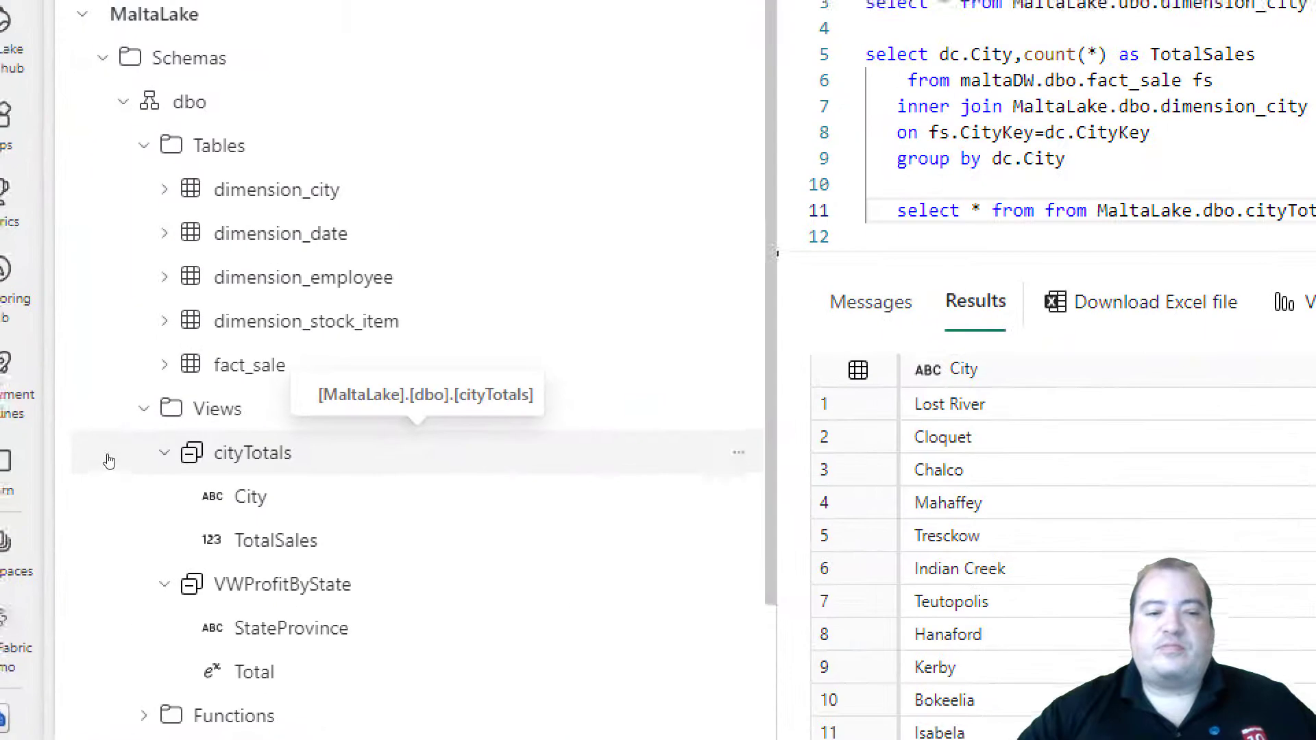
{"action": "mouse_move", "coordinate": [176, 361]}
{"action": "left_mouse_down"}
{"action": "mouse_move", "coordinate": [118, 355]}
{"action": "mouse_move", "coordinate": [55, 396]}
{"action": "mouse_move", "coordinate": [110, 465]}
{"action": "mouse_move", "coordinate": [171, 504]}
{"action": "mouse_move", "coordinate": [278, 523]}
{"action": "mouse_move", "coordinate": [298, 475]}
{"action": "mouse_move", "coordinate": [234, 389]}
{"action": "mouse_move", "coordinate": [157, 353]}
{"action": "left_mouse_up"}
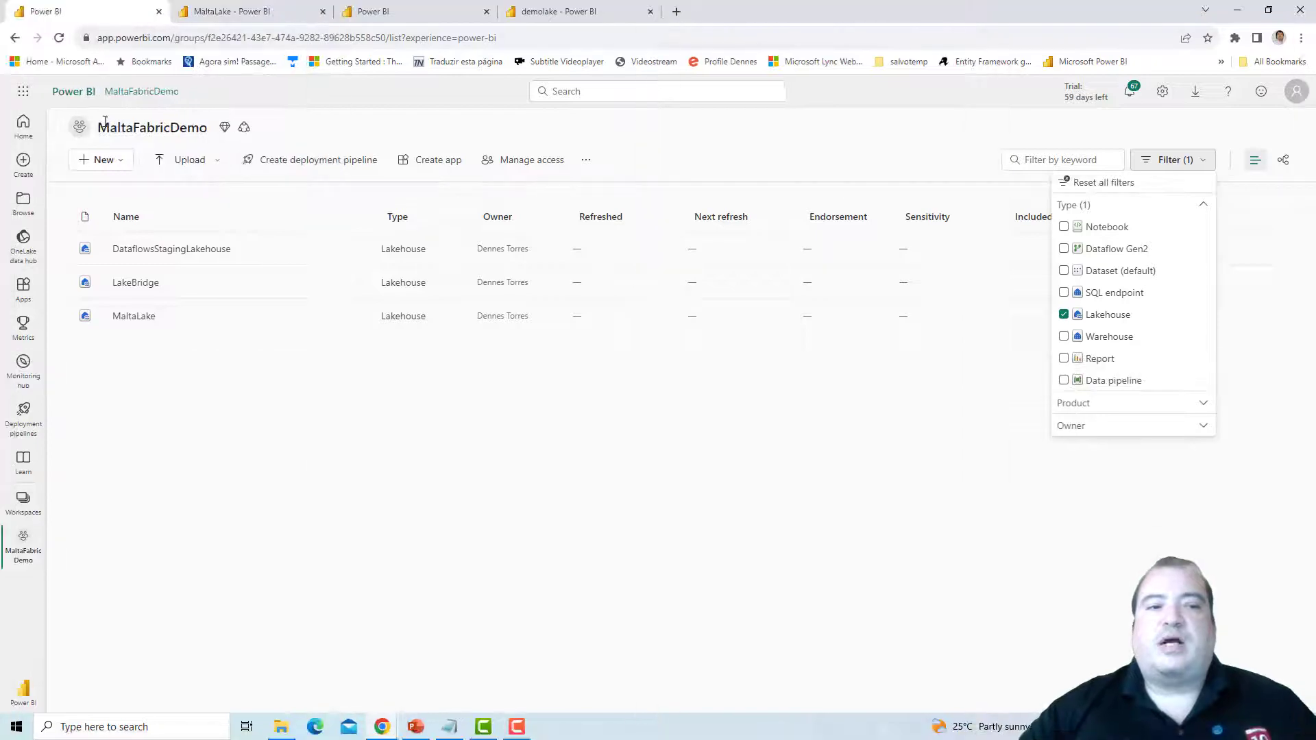
Compare the MaltaFabricDemo workspace and its MaltaLake lakehouse with the separate lakehouse demo workspace.
{"action": "left_click_drag", "start_coordinate": [108, 130], "coordinate": [206, 133]}
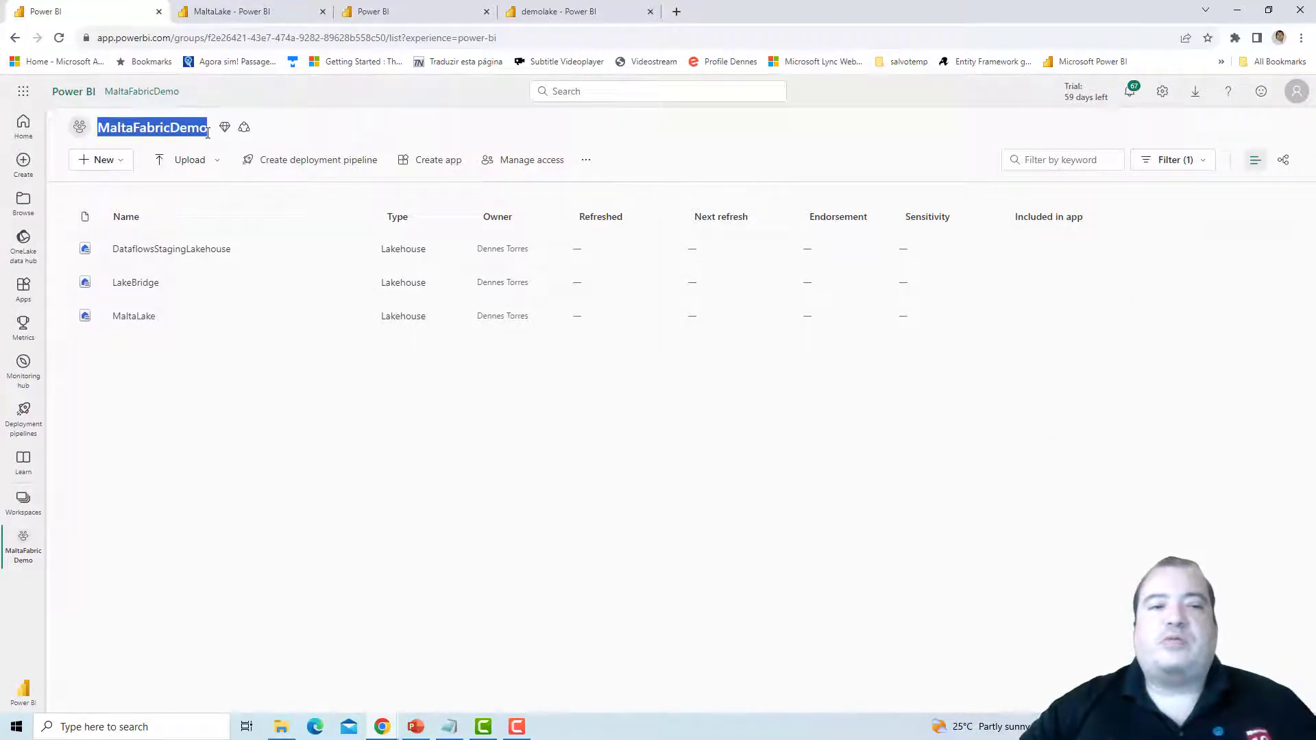
{"action": "left_click", "coordinate": [211, 8]}
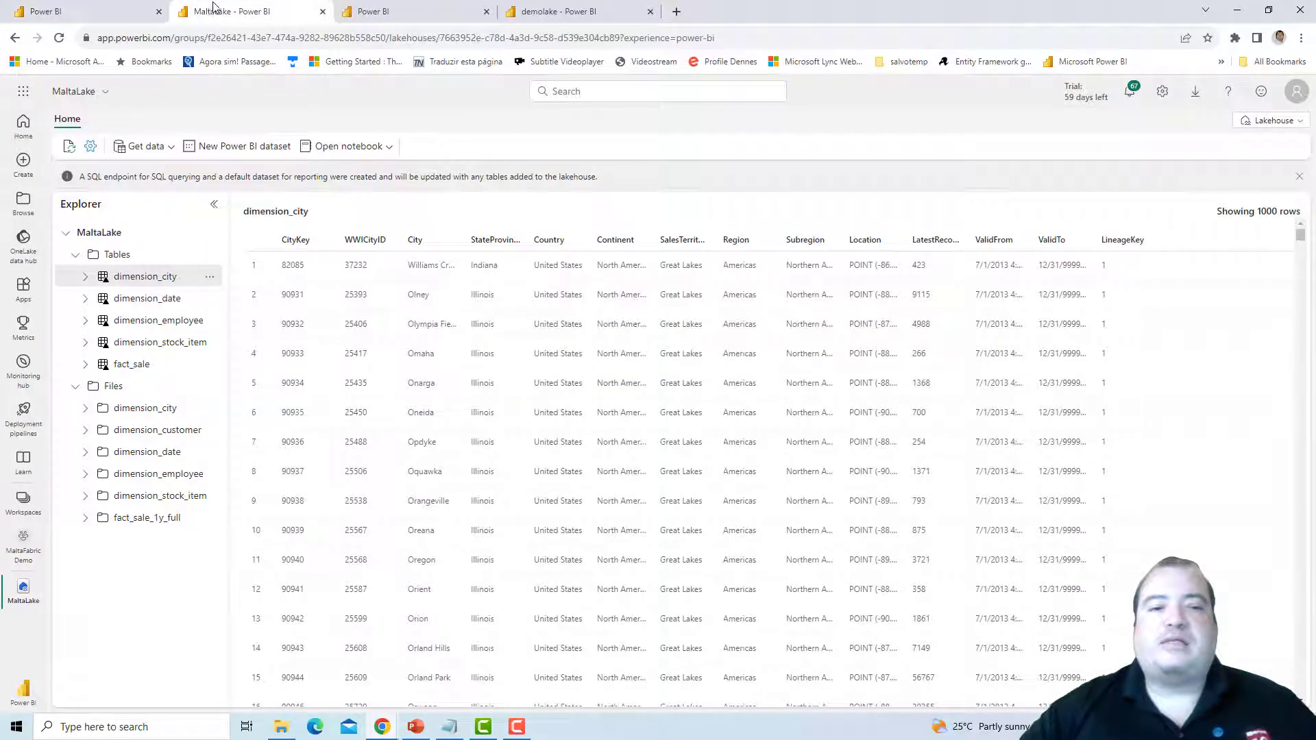
{"action": "left_click", "coordinate": [372, 10]}
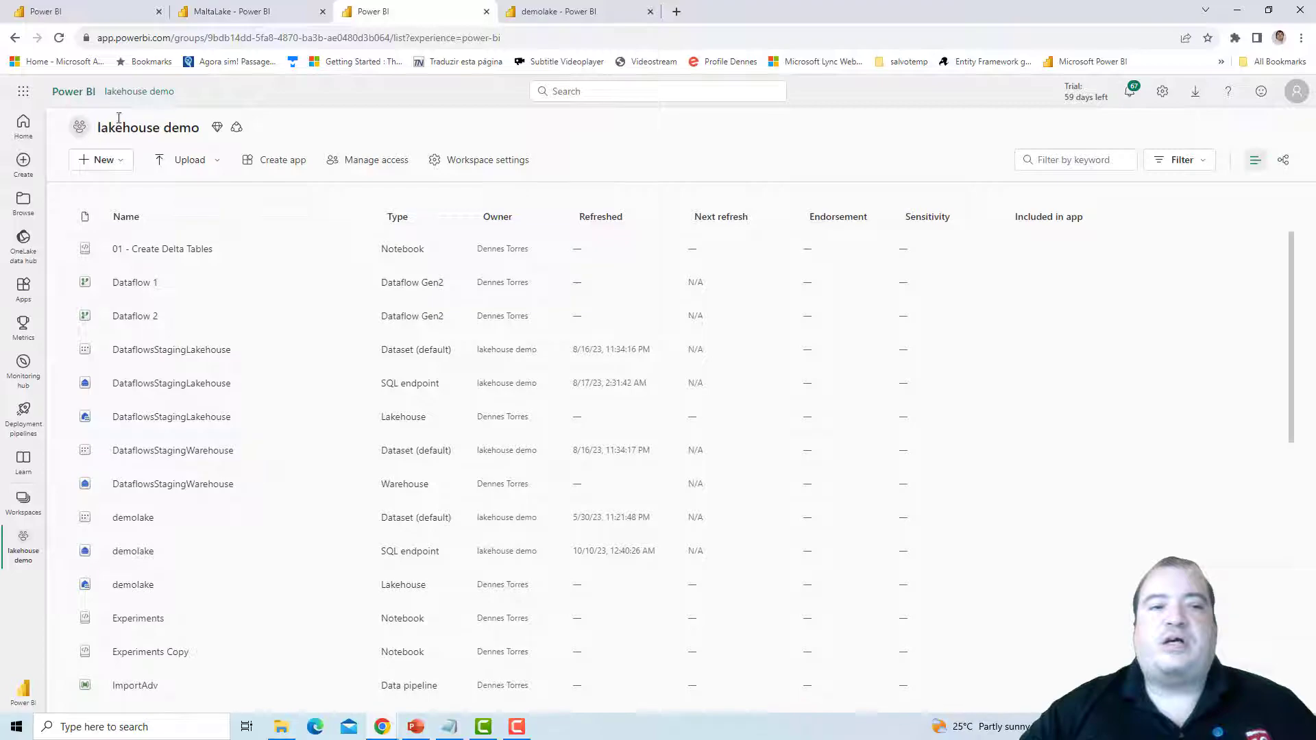
{"action": "left_click_drag", "start_coordinate": [98, 130], "coordinate": [203, 131]}
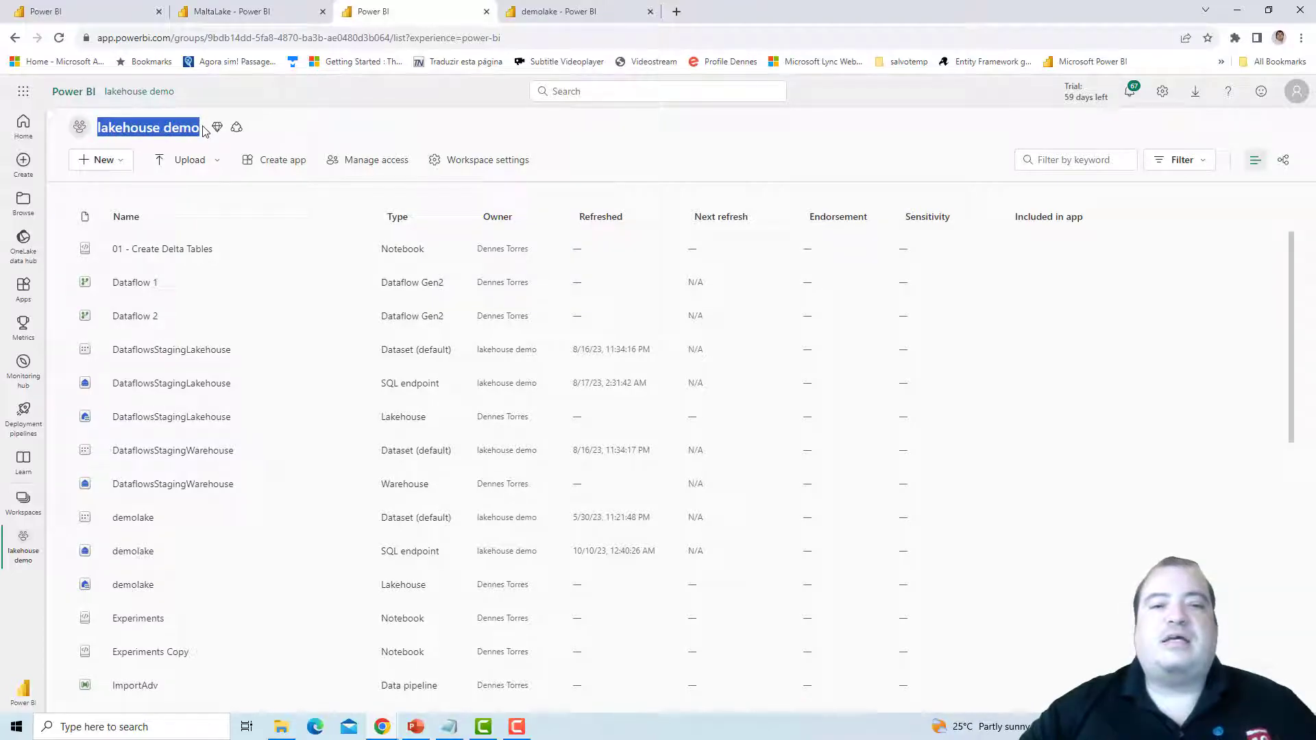
Filter the lakehouse demo workspace's items to the Lakehouse type.
{"action": "left_click", "coordinate": [1179, 159]}
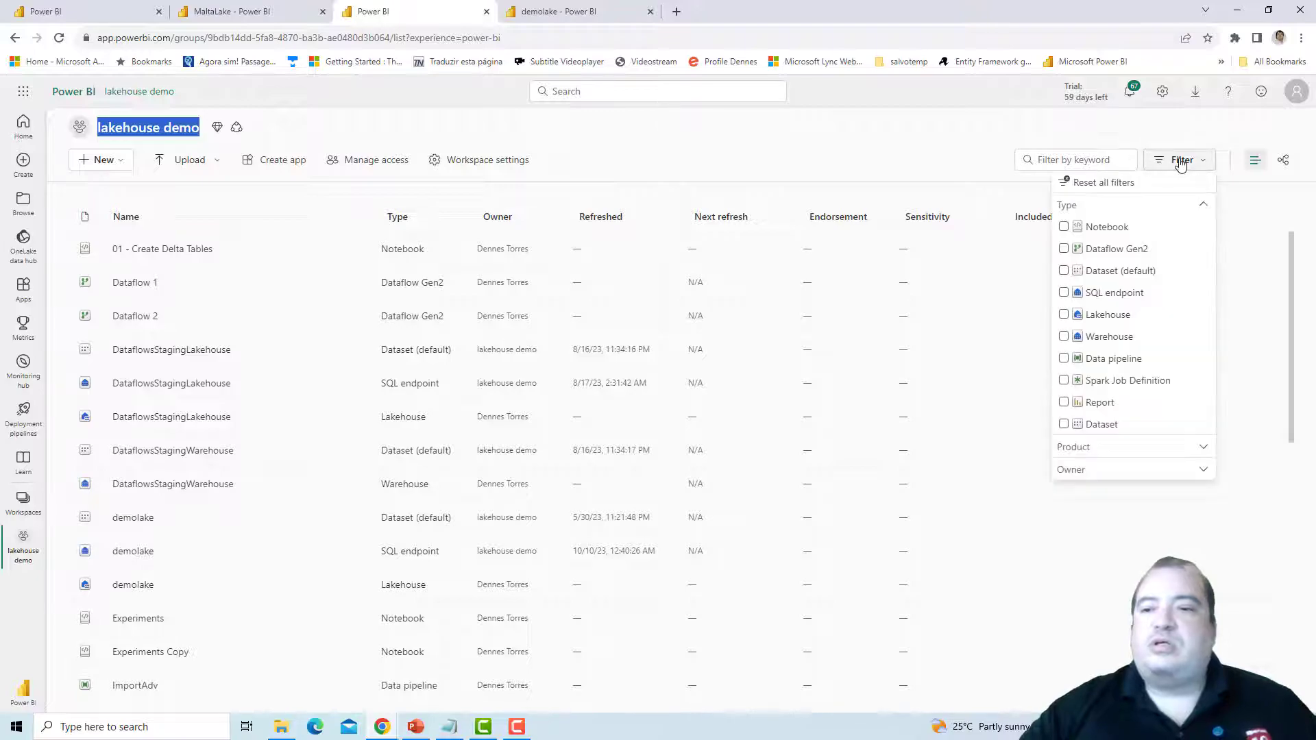
{"action": "left_click", "coordinate": [1064, 314]}
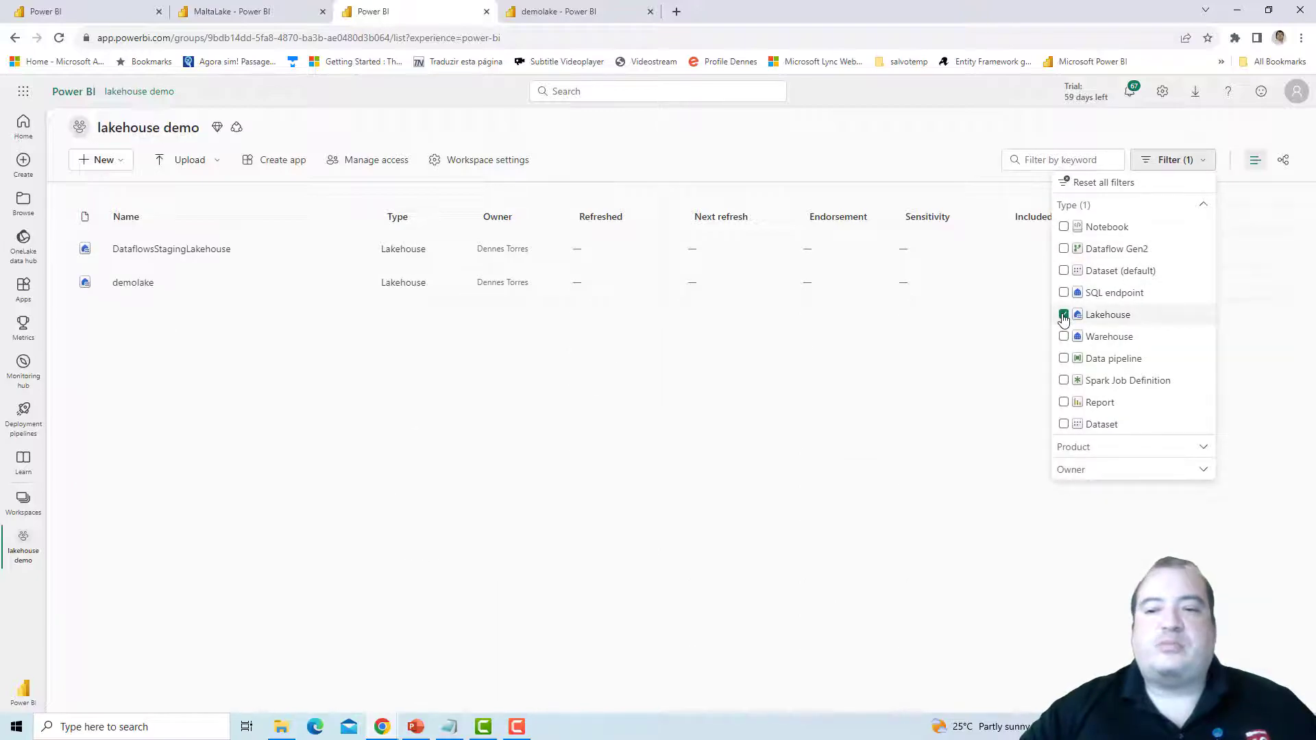
{"action": "left_click", "coordinate": [439, 363]}
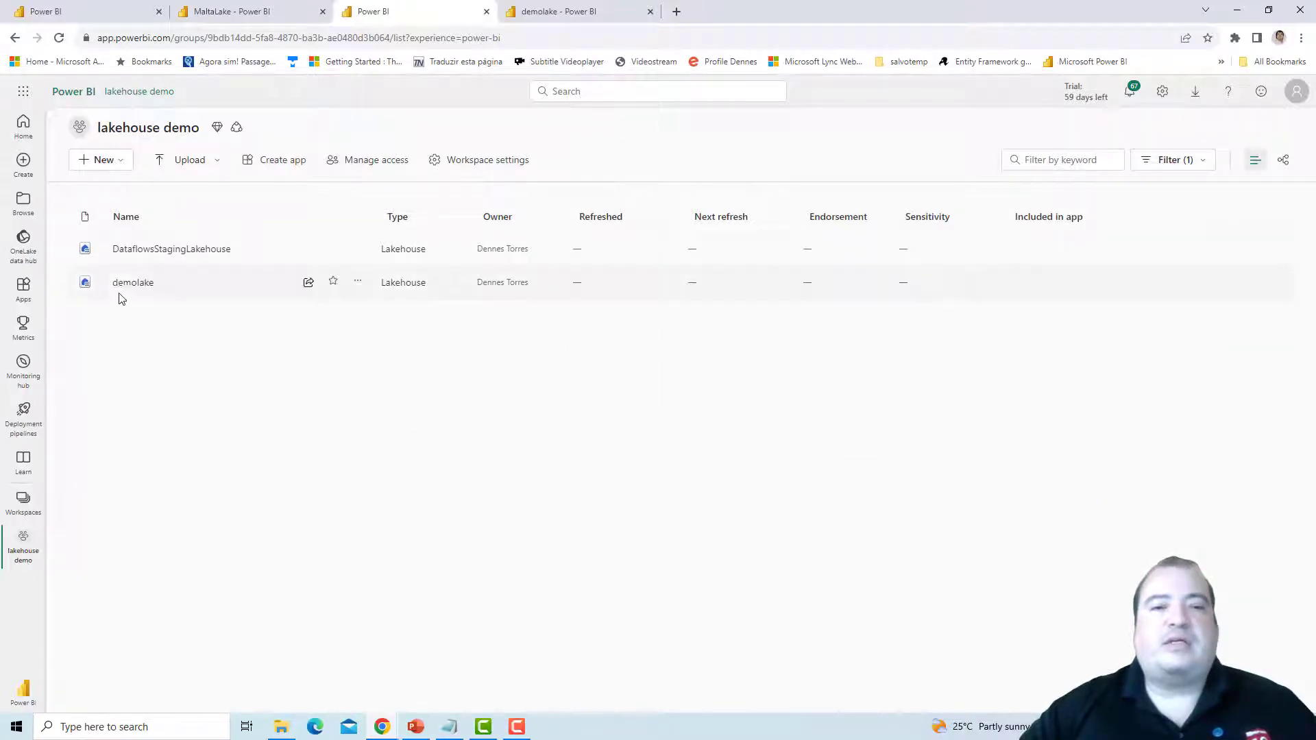
Create a OneLake shortcut in the demolake lakehouse's Tables to MaltaLake's fact_sale table and preview the shortcut's data.
{"action": "left_click", "coordinate": [566, 15]}
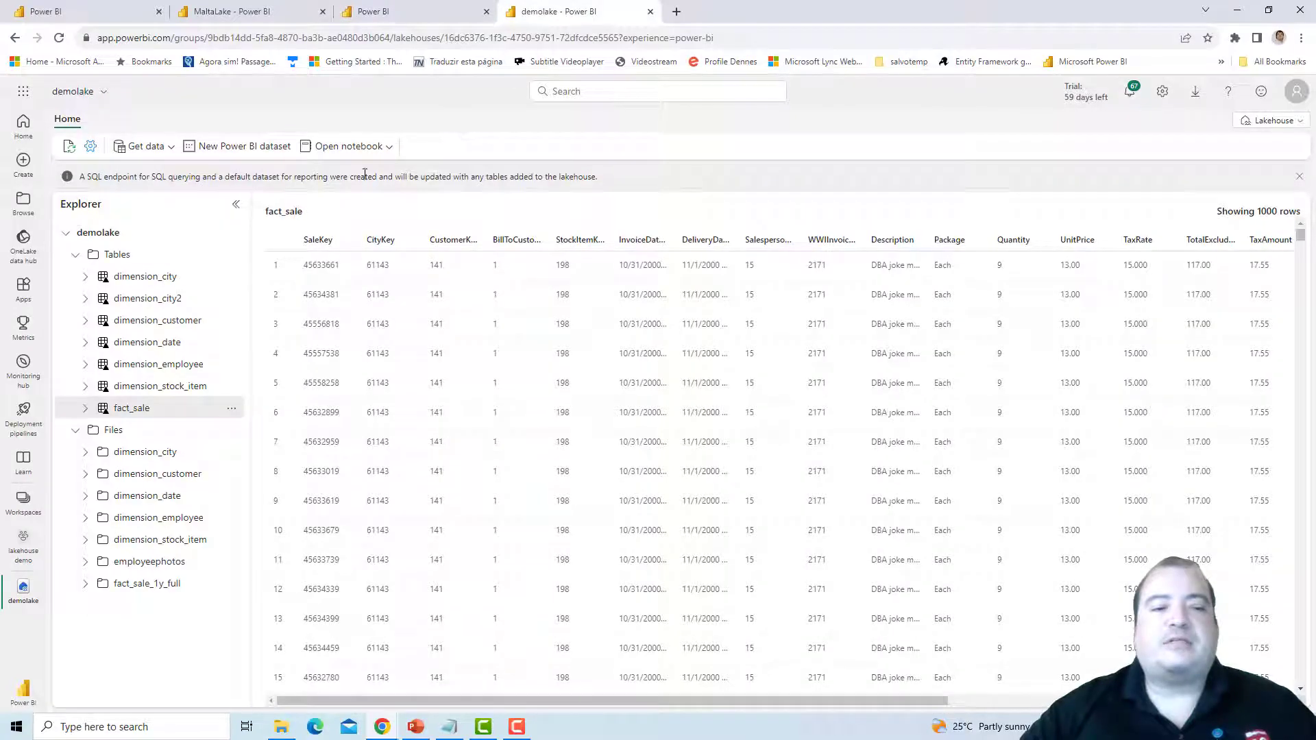
{"action": "left_click", "coordinate": [230, 255]}
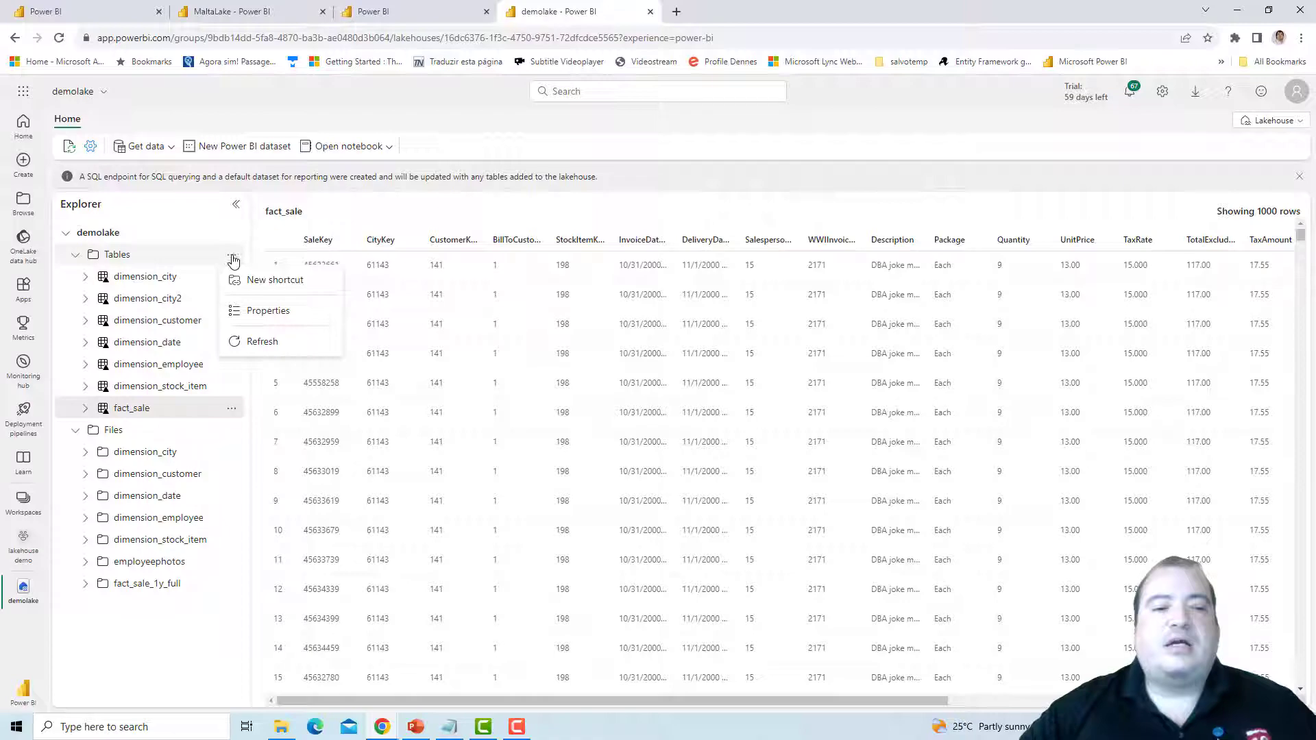
{"action": "left_click", "coordinate": [256, 281]}
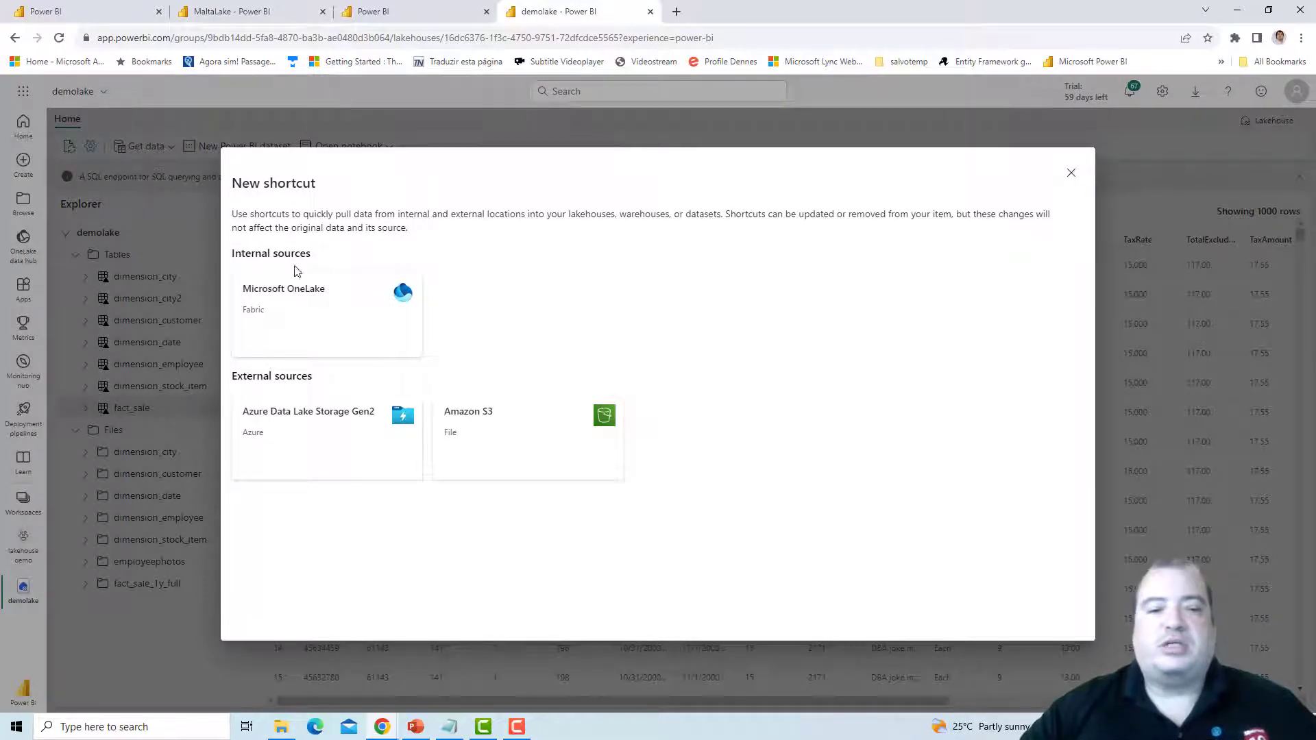
{"action": "left_click", "coordinate": [314, 313]}
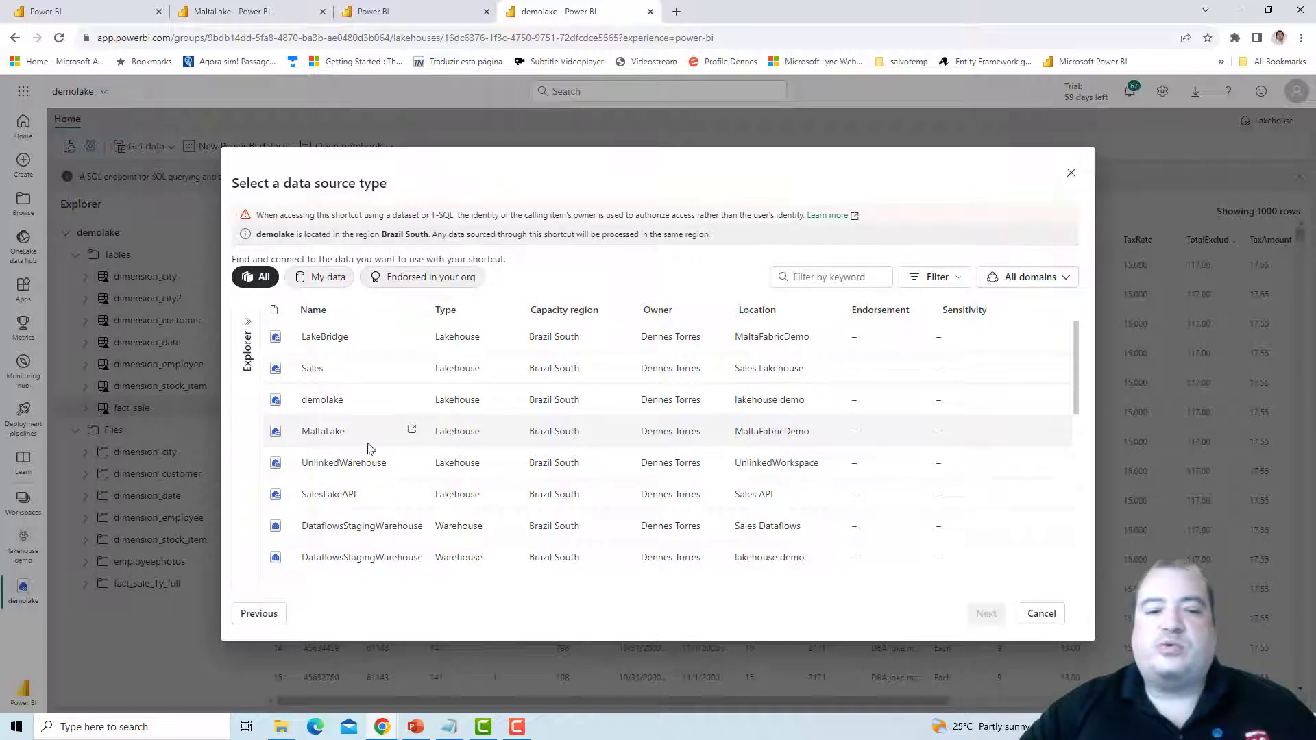
{"action": "left_click", "coordinate": [308, 433]}
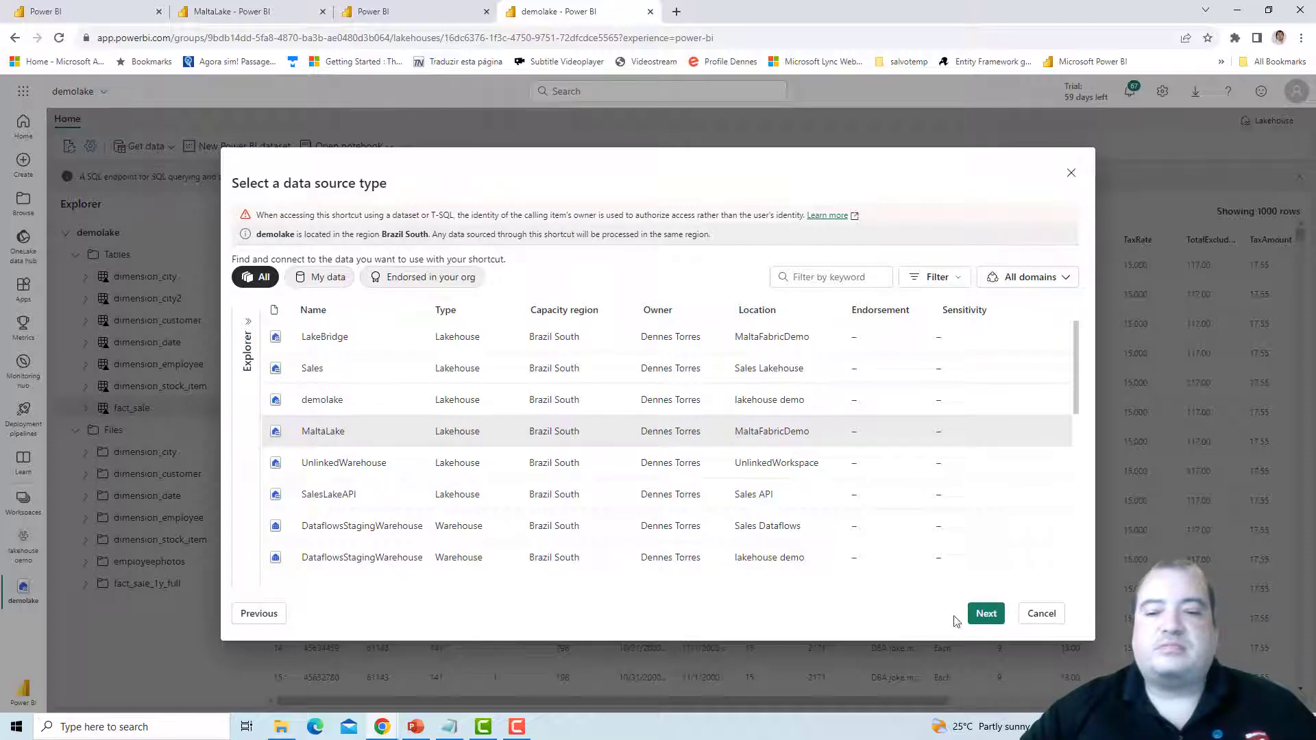
{"action": "left_click", "coordinate": [986, 616]}
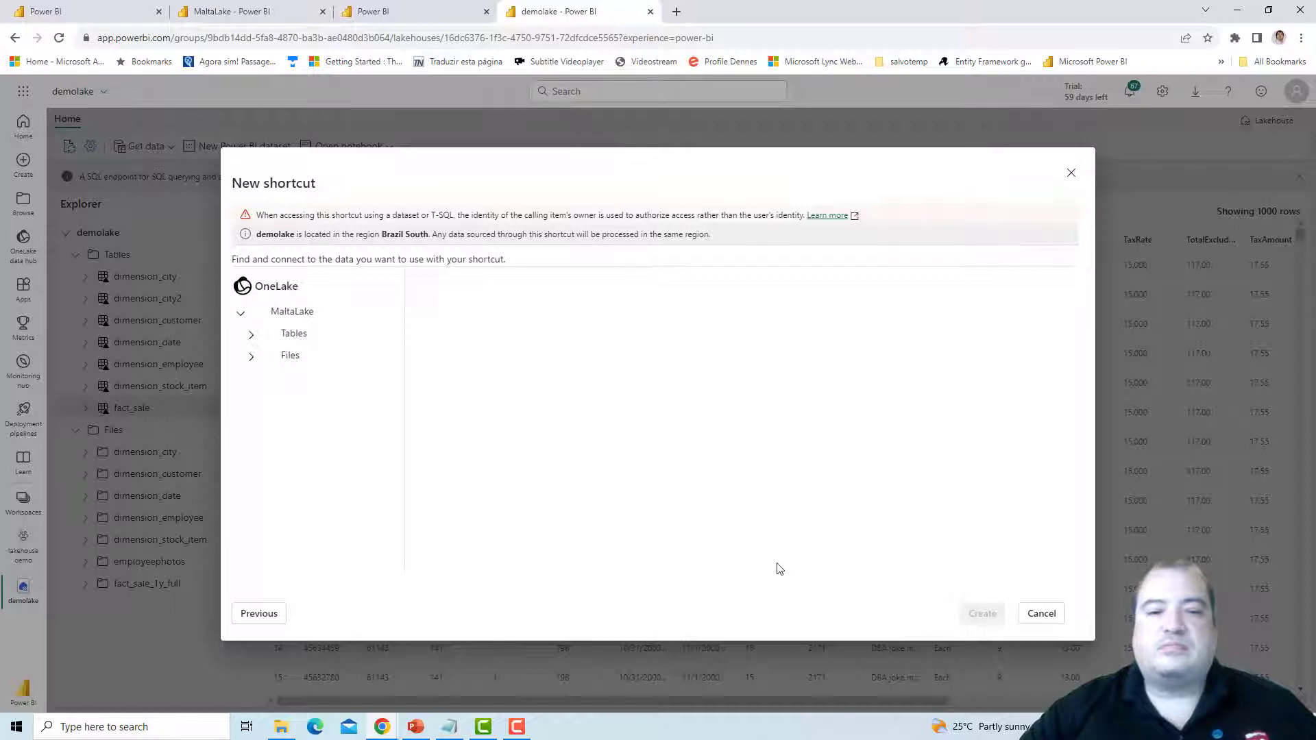
{"action": "left_click", "coordinate": [251, 335]}
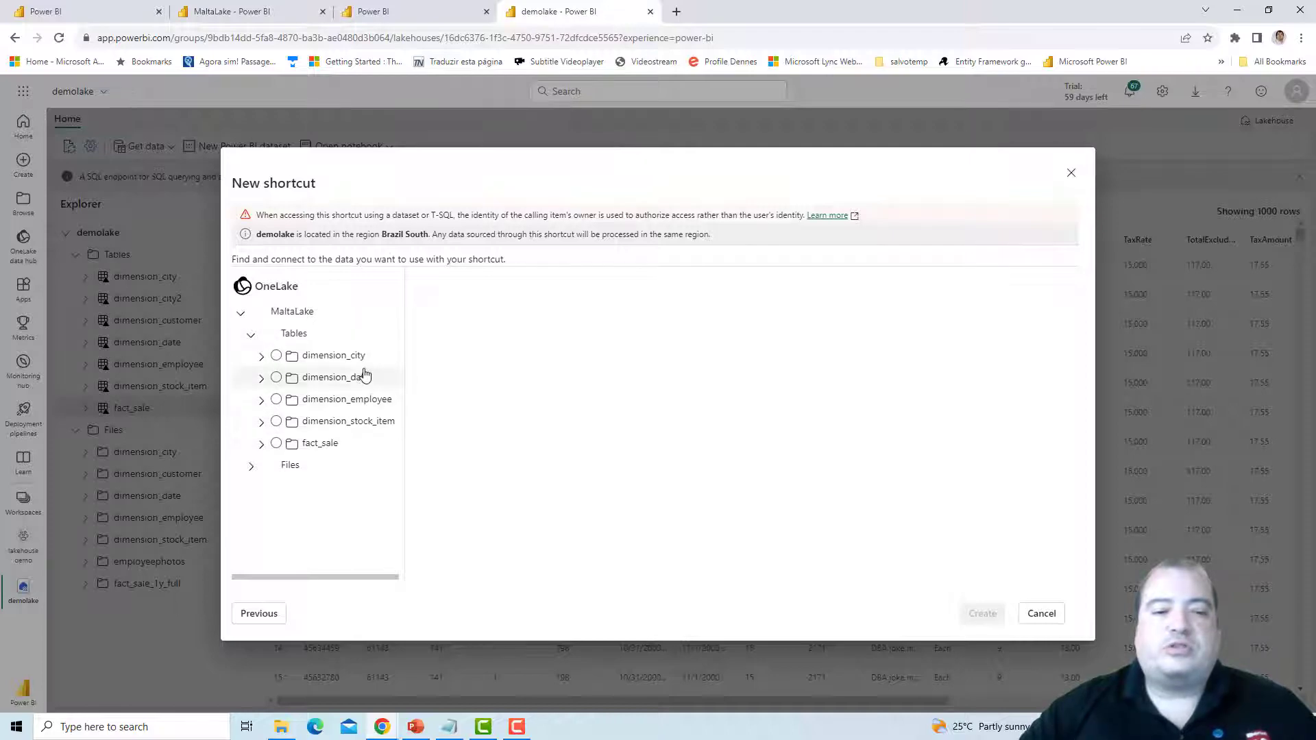
{"action": "left_click", "coordinate": [276, 443]}
{"action": "left_click", "coordinate": [971, 616]}
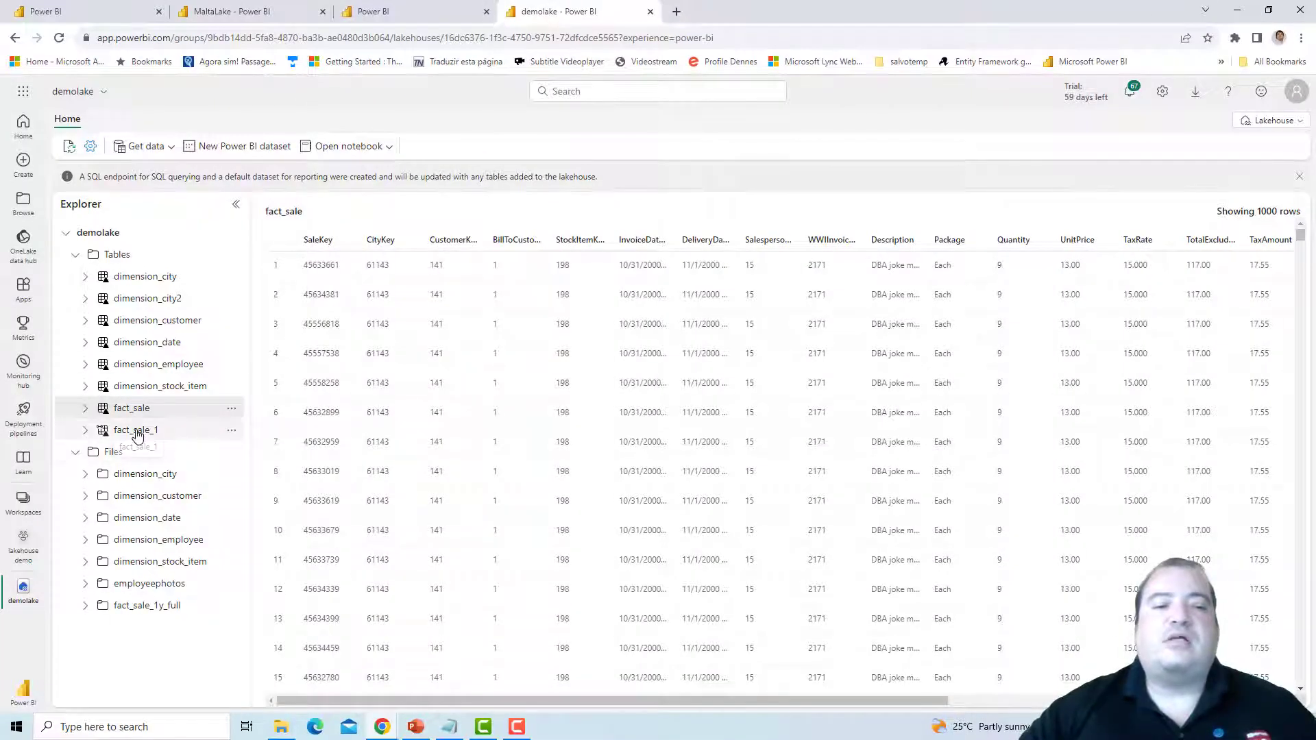
{"action": "left_click", "coordinate": [136, 432]}
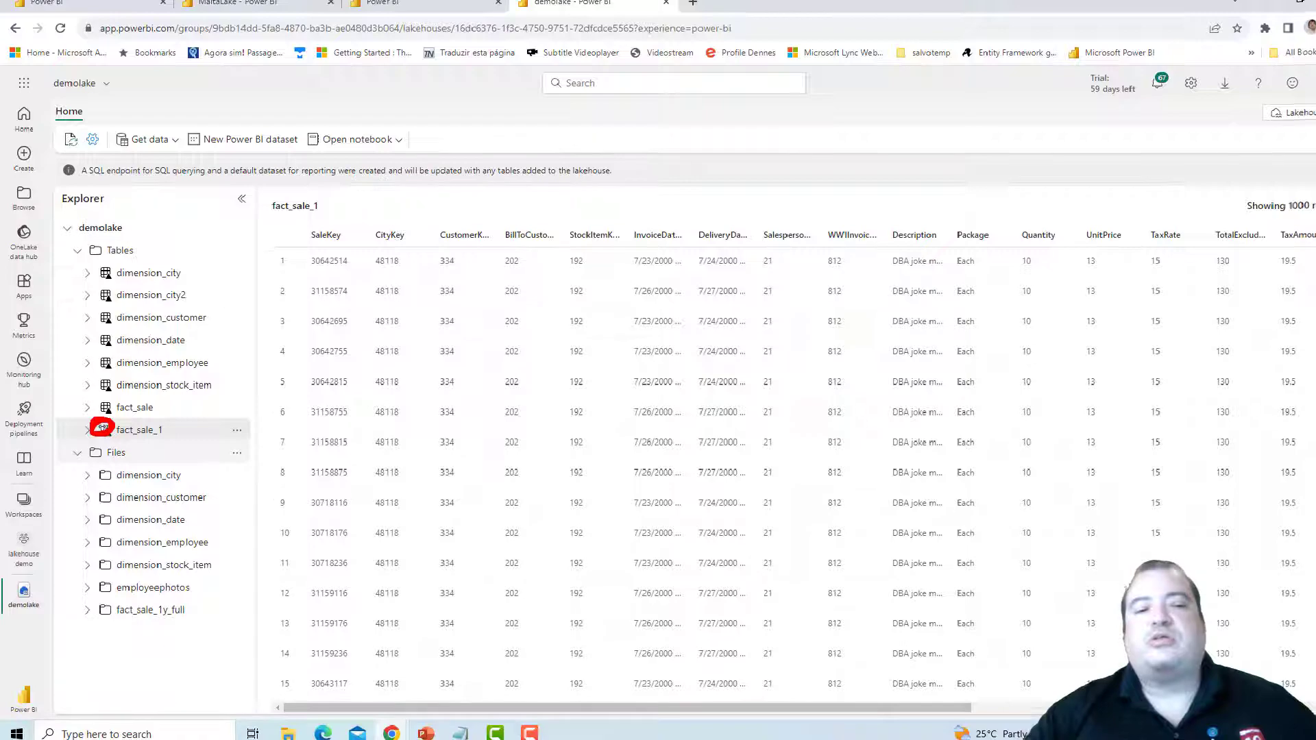
Review the MaltaFabricDemo workspace and its maltaDW warehouse.
{"action": "key", "text": "alt+Tab"}
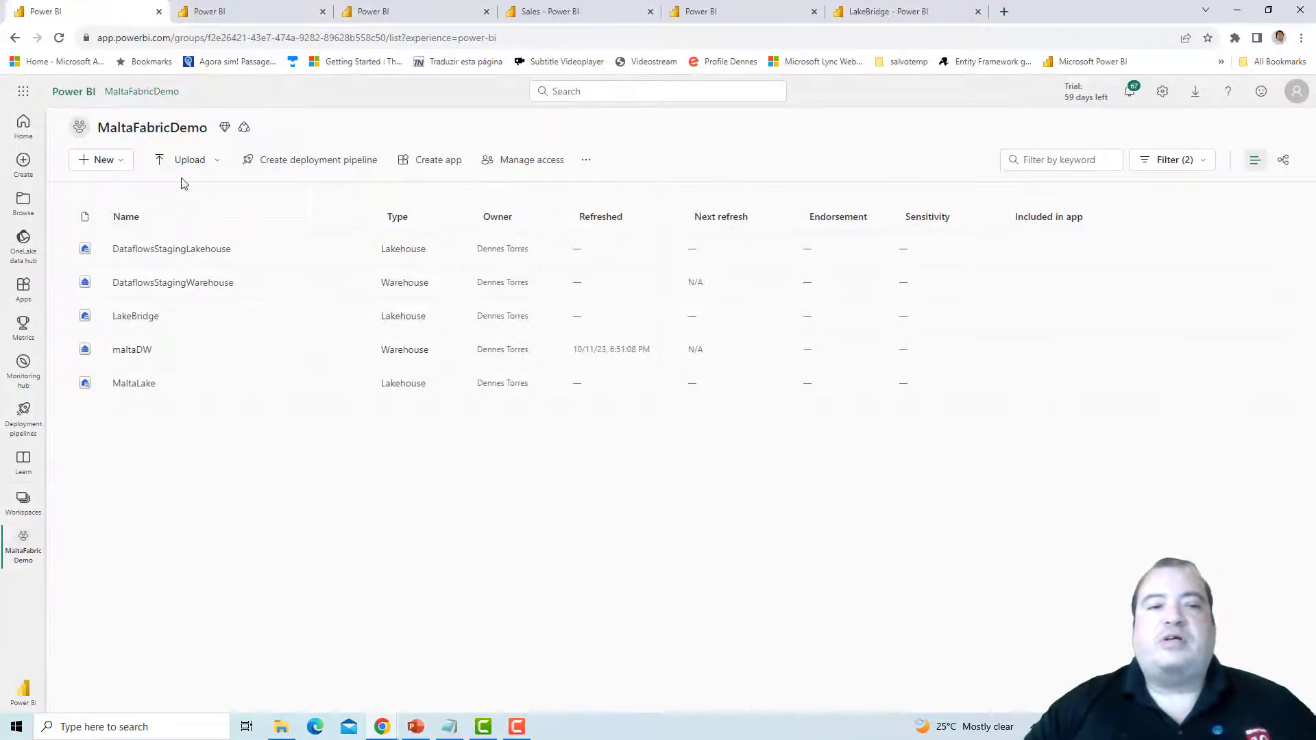
{"action": "left_click_drag", "start_coordinate": [98, 127], "coordinate": [212, 136]}
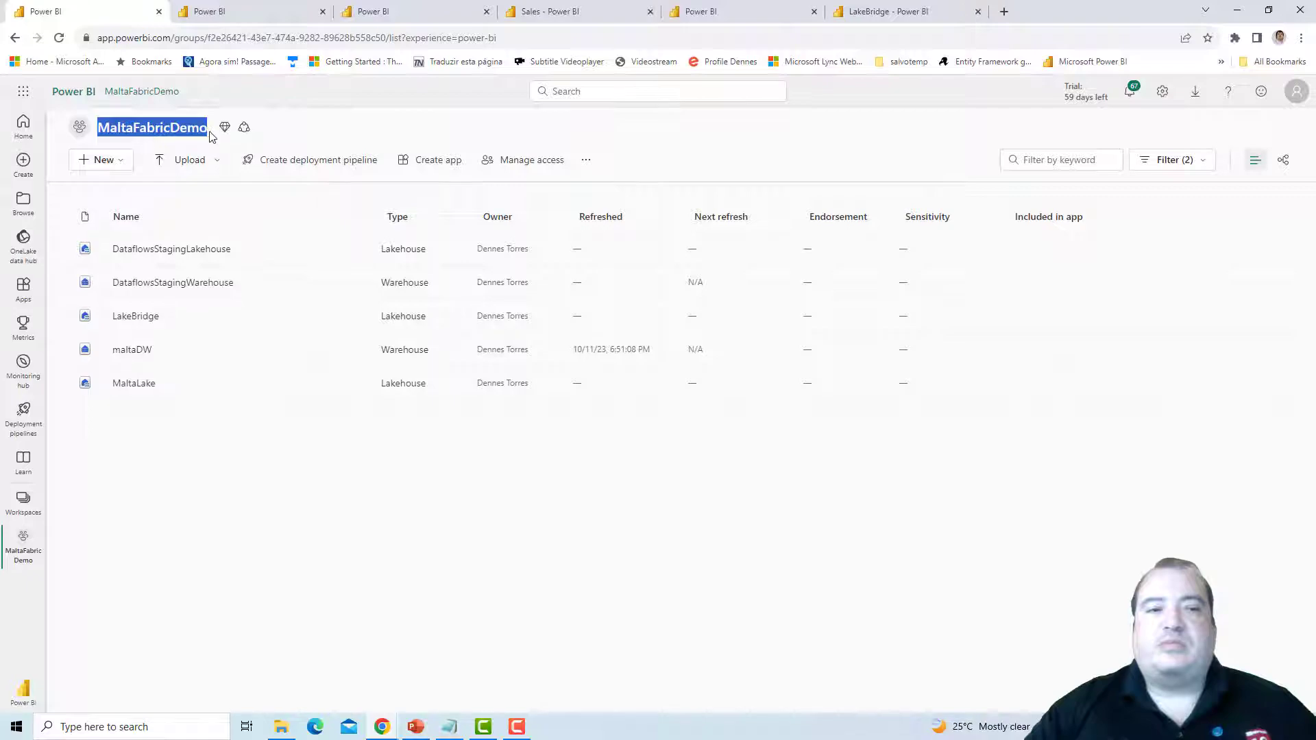
{"action": "left_click", "coordinate": [201, 132]}
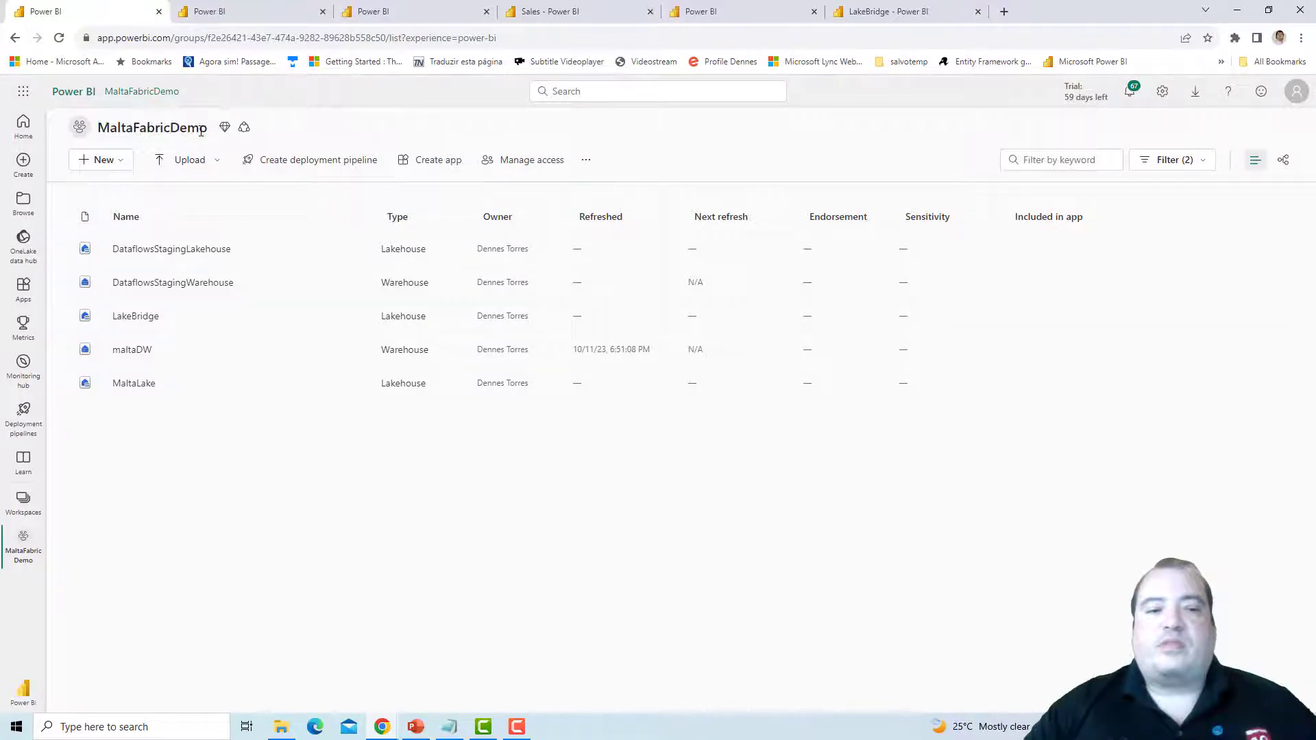
{"action": "left_click", "coordinate": [244, 13]}
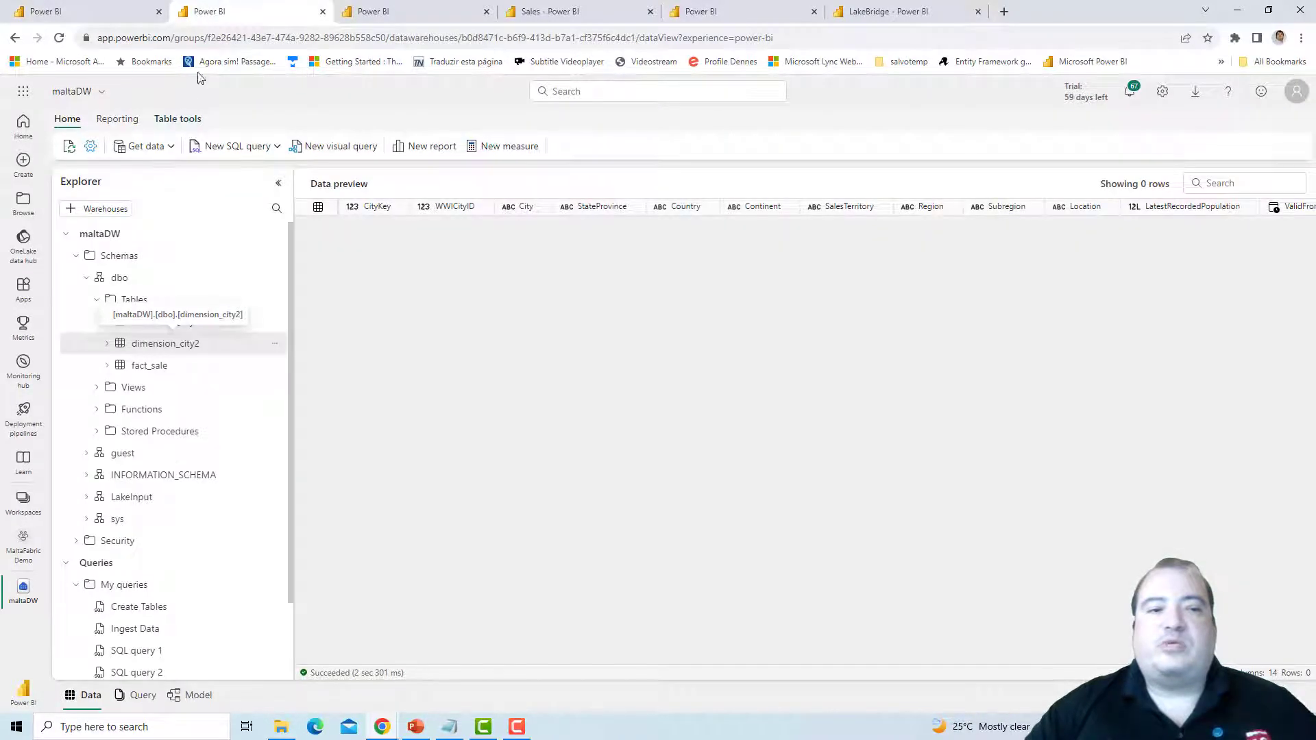
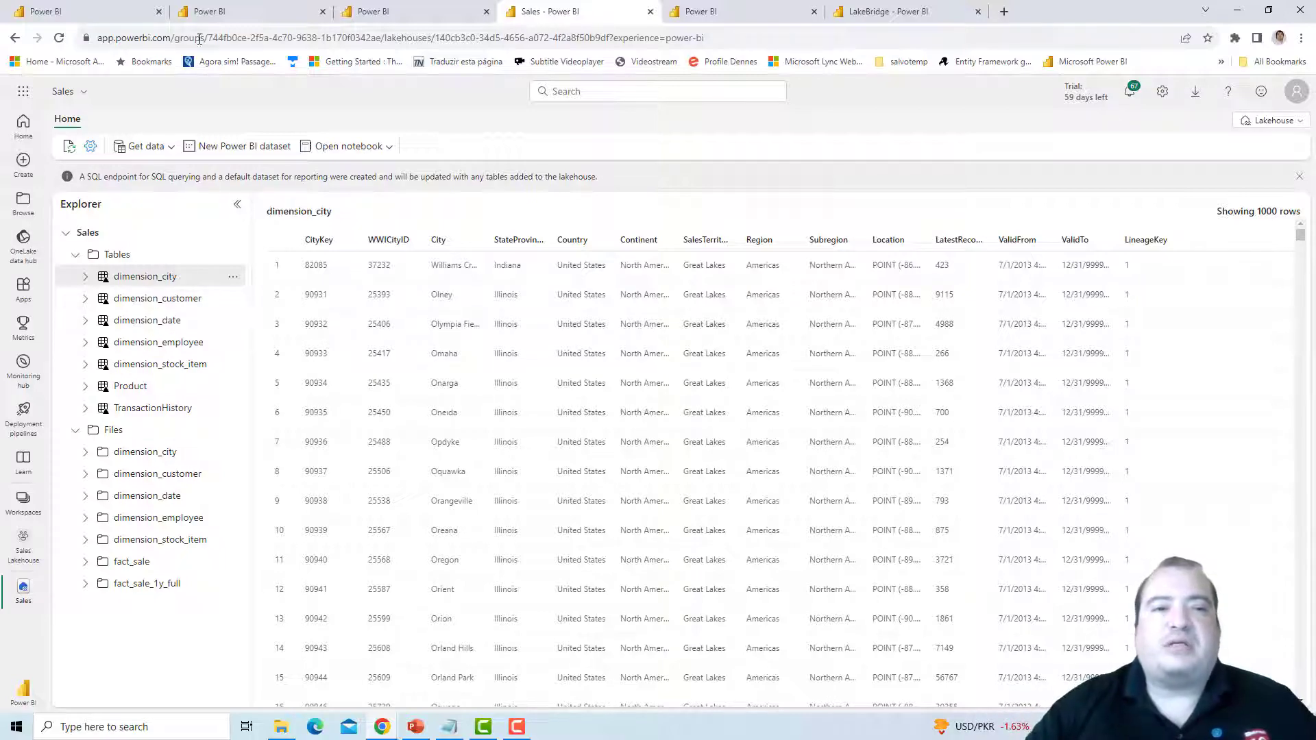
Check which actions are available for the maltaDW warehouse and for its dbo Tables folder.
{"action": "left_click", "coordinate": [225, 11]}
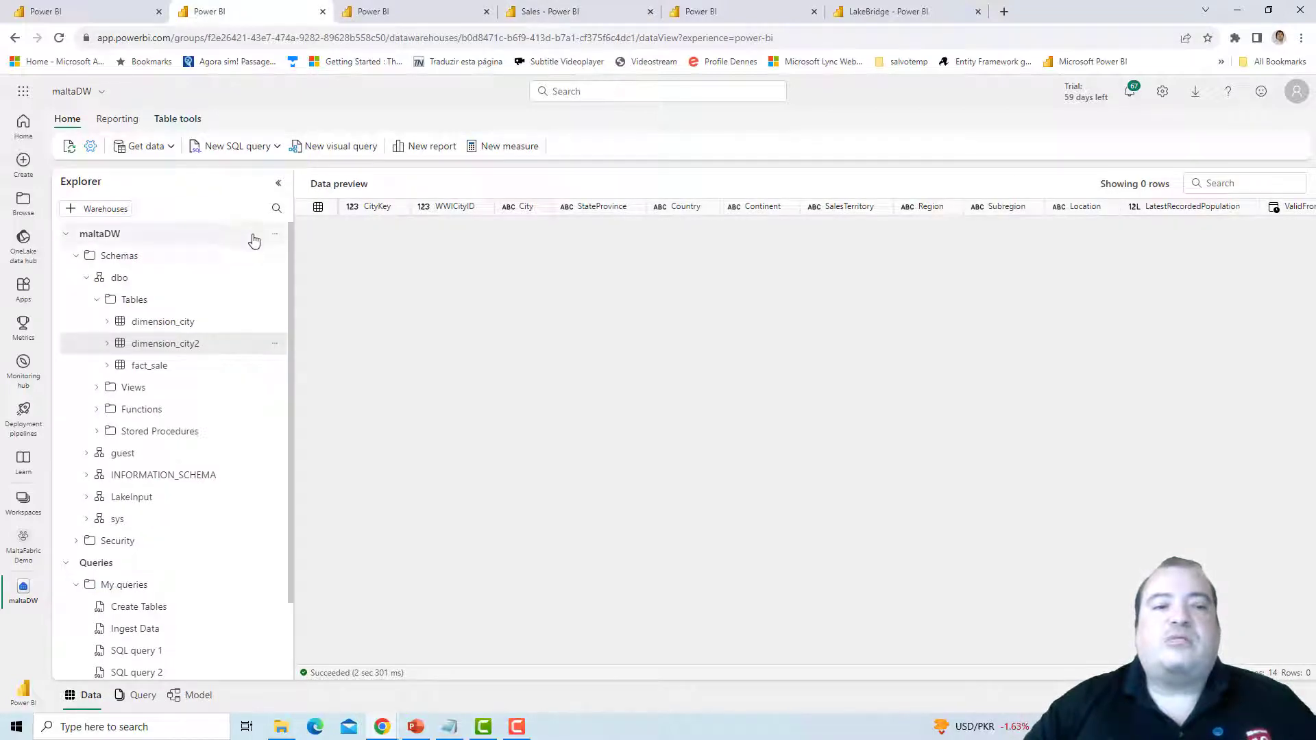
{"action": "left_click", "coordinate": [274, 234]}
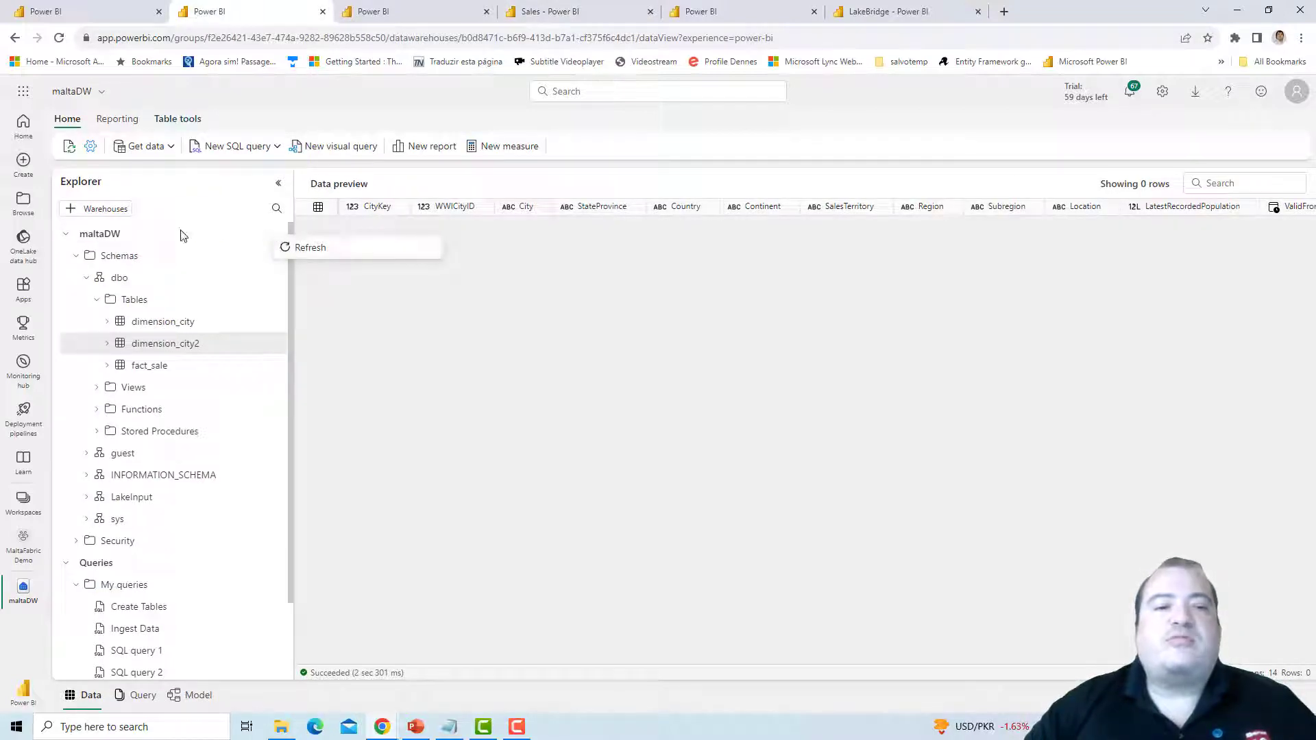
{"action": "key", "text": "Escape"}
{"action": "left_click", "coordinate": [274, 302]}
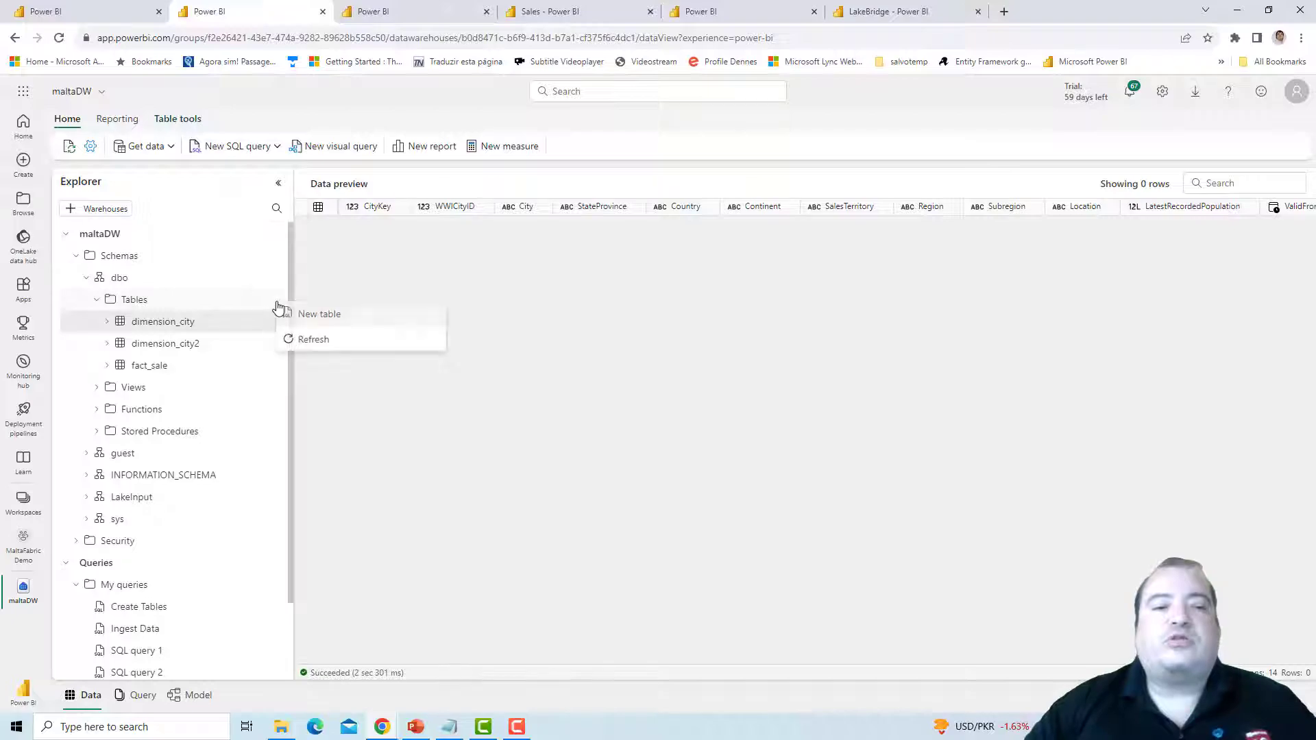
{"action": "key", "text": "Escape"}
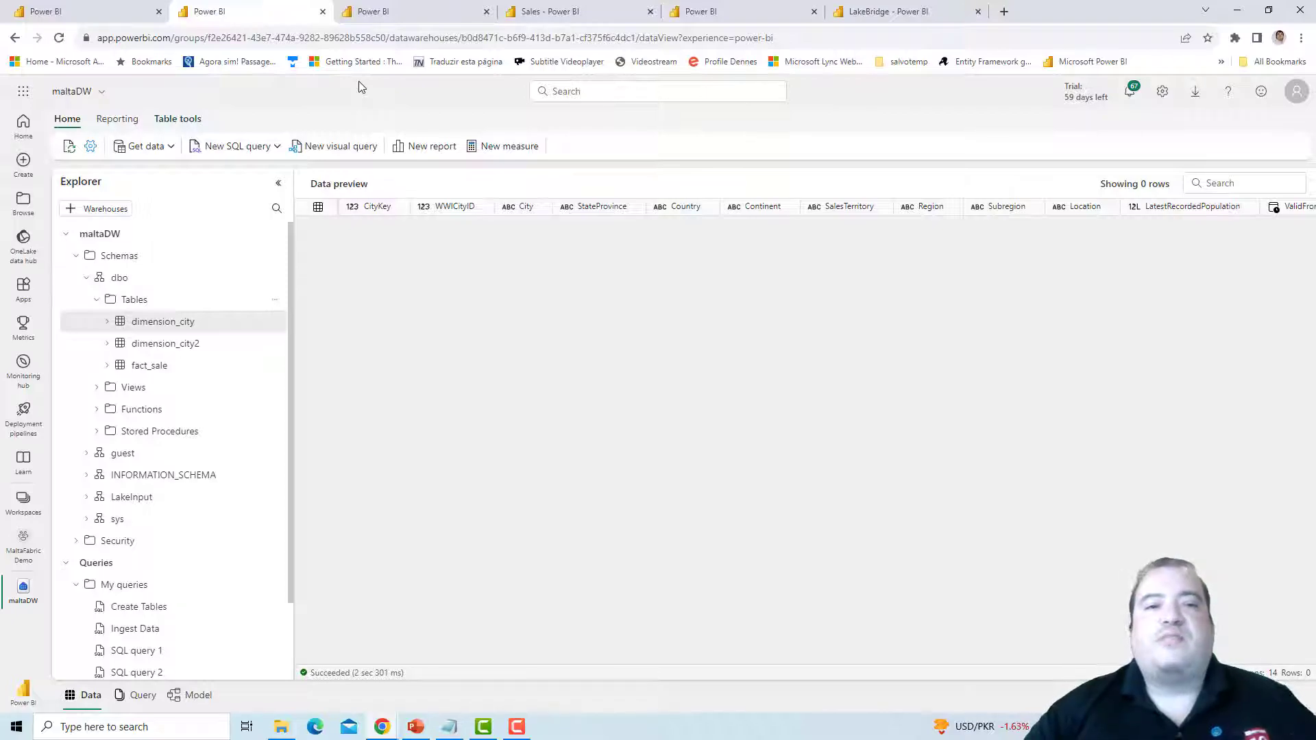
Compare the Sales Lakehouse workspace and its Sales lakehouse with the MaltaFabricDemo workspace and its LakeBridge lakehouse.
{"action": "left_click", "coordinate": [365, 7]}
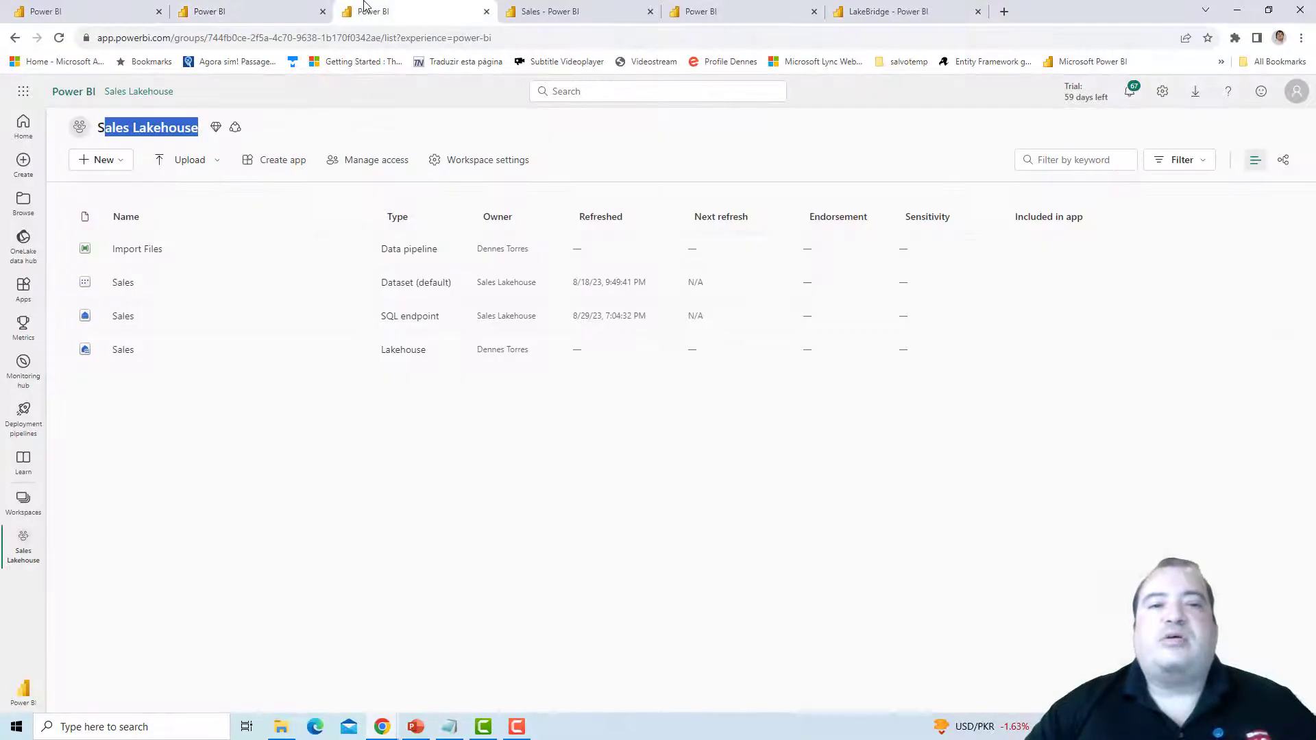
{"action": "left_click", "coordinate": [530, 8]}
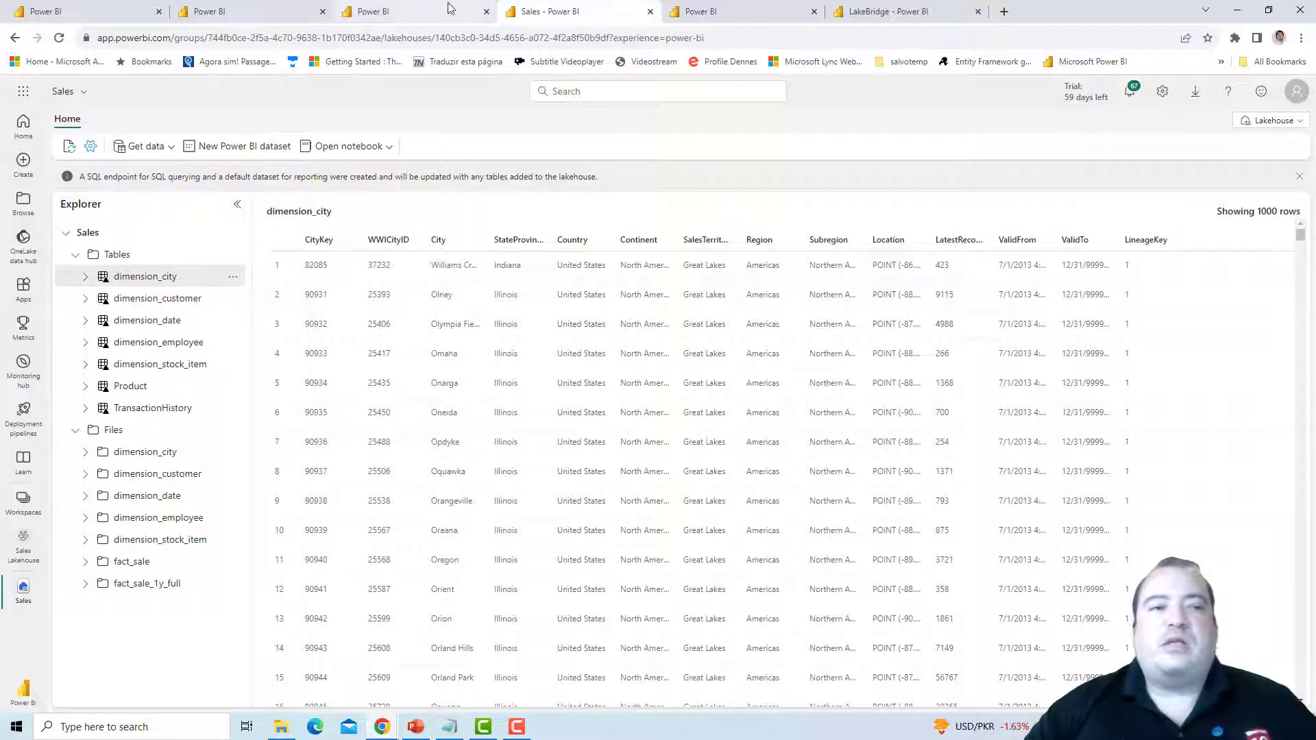
{"action": "left_click", "coordinate": [110, 7]}
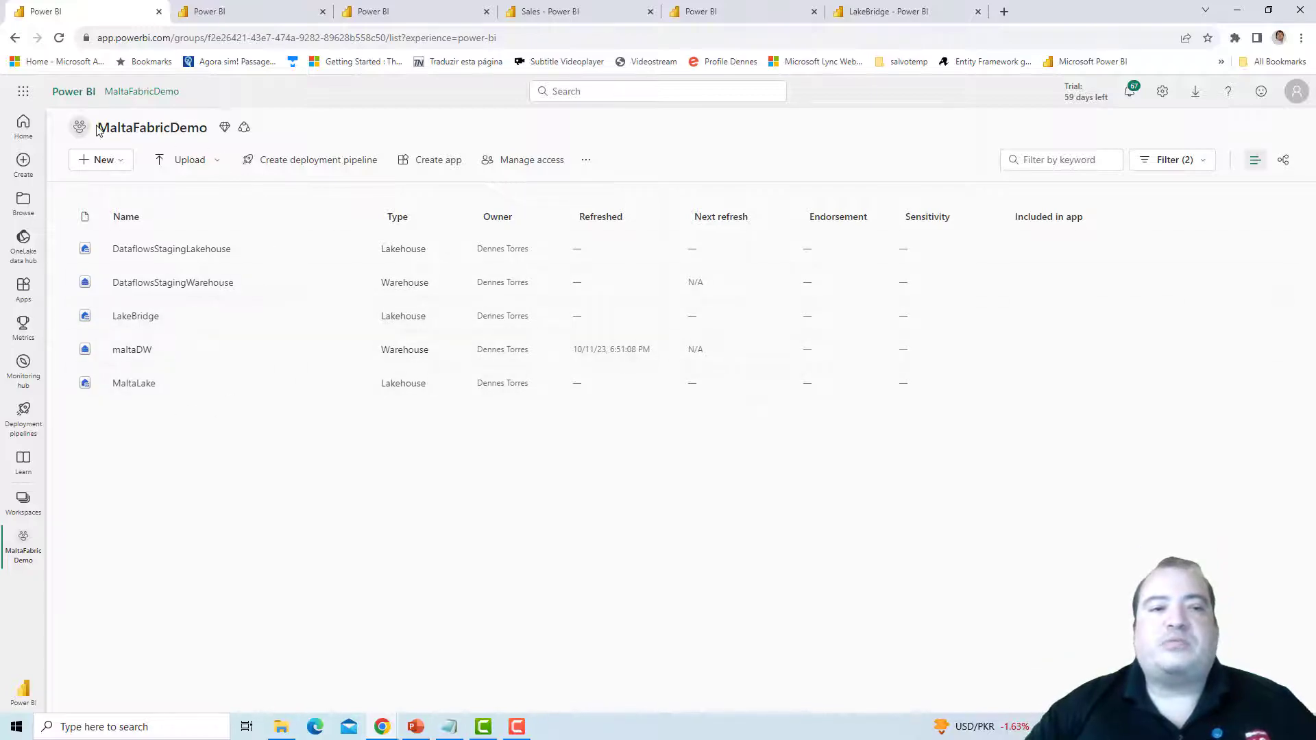
{"action": "left_click_drag", "start_coordinate": [98, 130], "coordinate": [203, 132]}
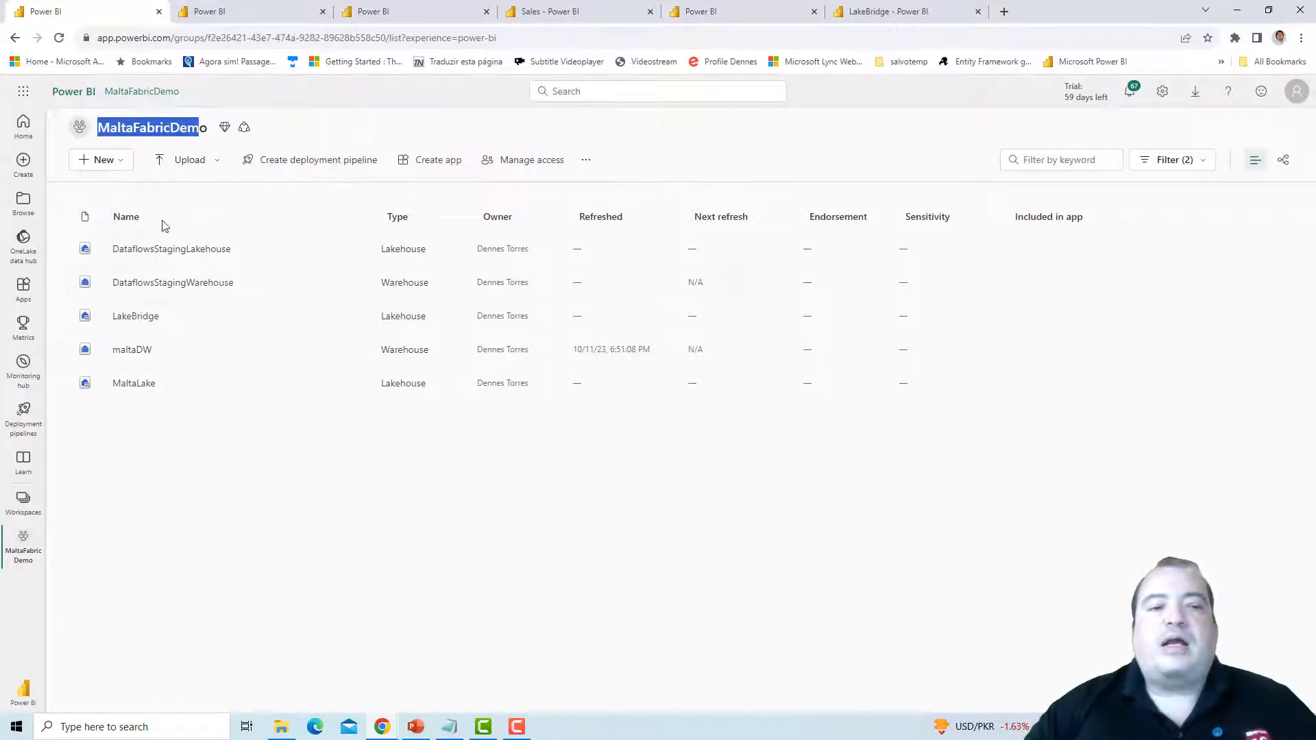
{"action": "left_click_drag", "start_coordinate": [107, 325], "coordinate": [167, 321]}
{"action": "left_click", "coordinate": [167, 321]}
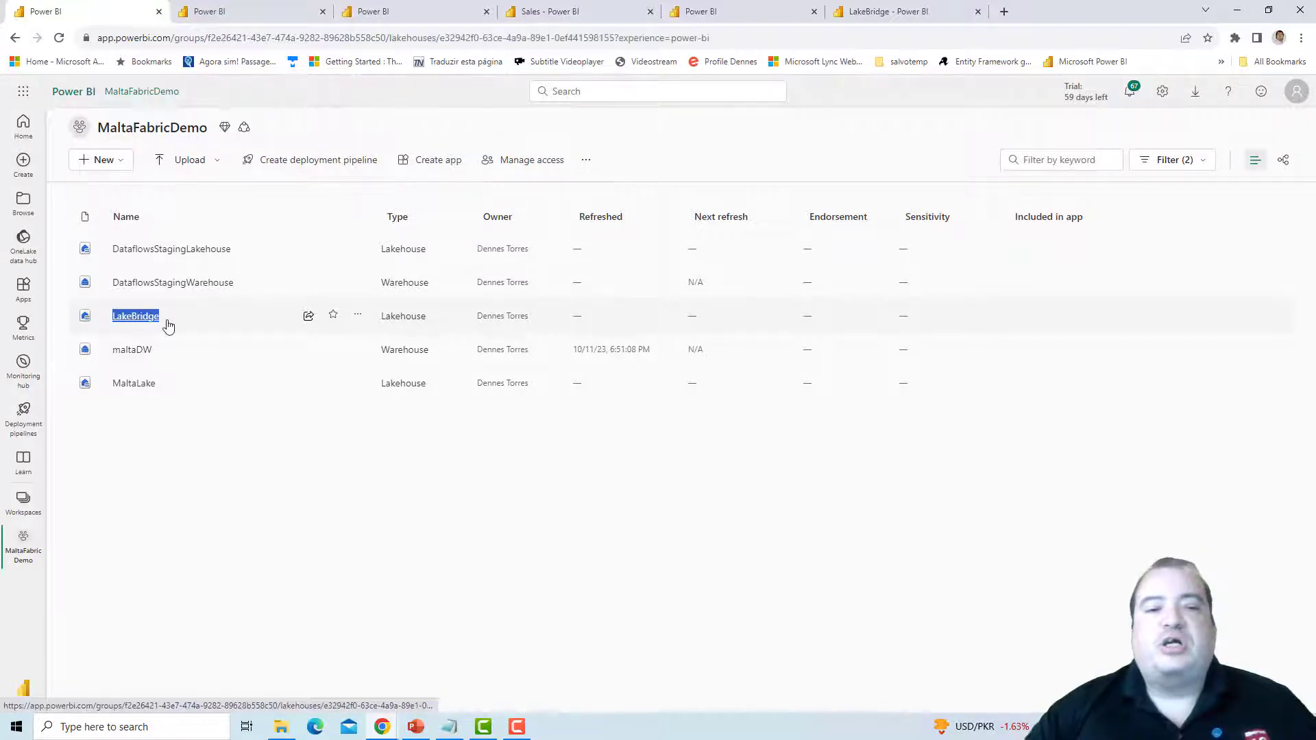
{"action": "left_click", "coordinate": [15, 37]}
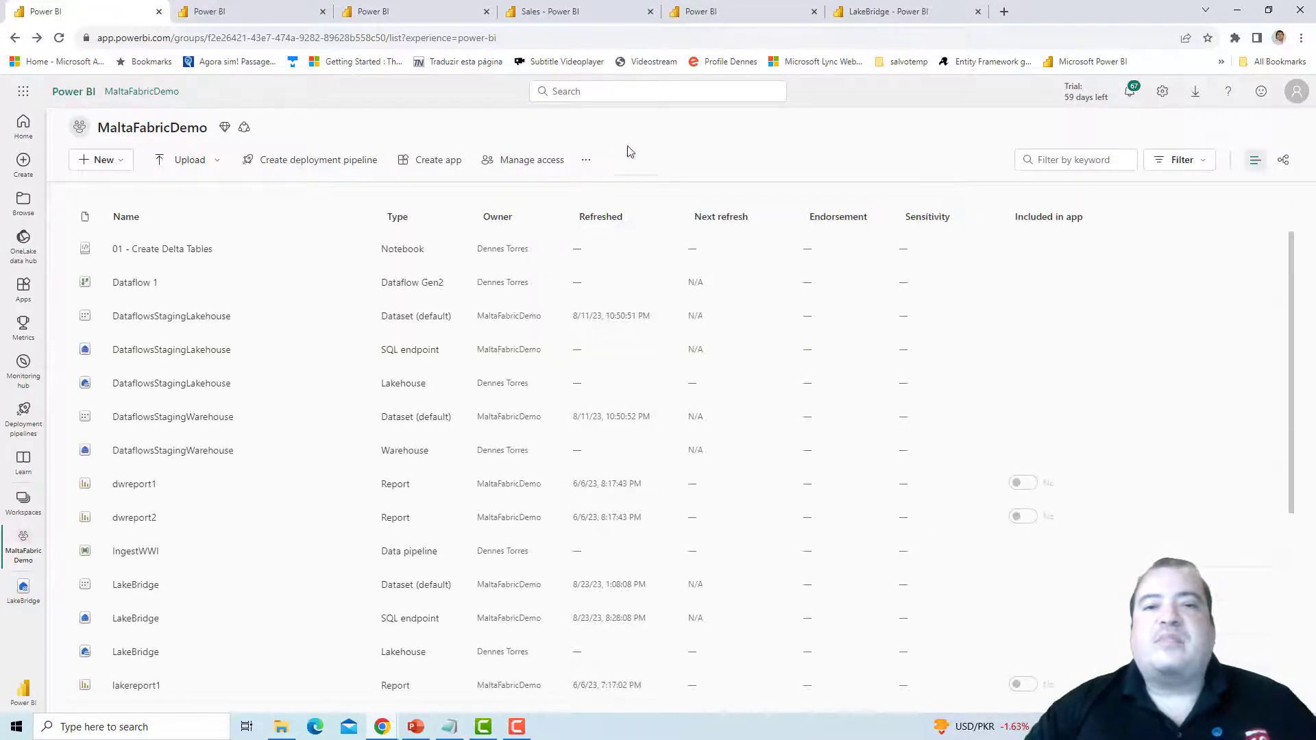
Create a OneLake shortcut in the LakeBridge lakehouse's Tables to the Sales lakehouse's TransactionHistory table and open its preview.
{"action": "left_click", "coordinate": [714, 13]}
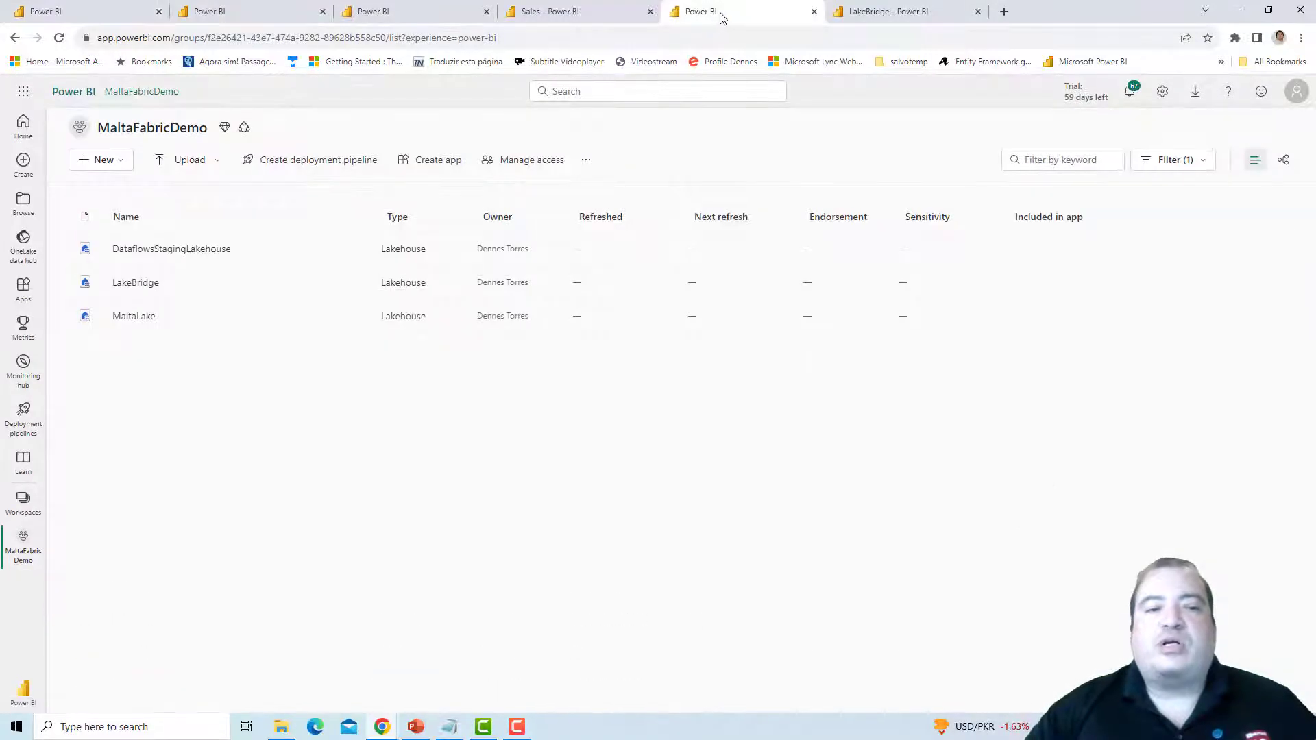
{"action": "left_click", "coordinate": [850, 9]}
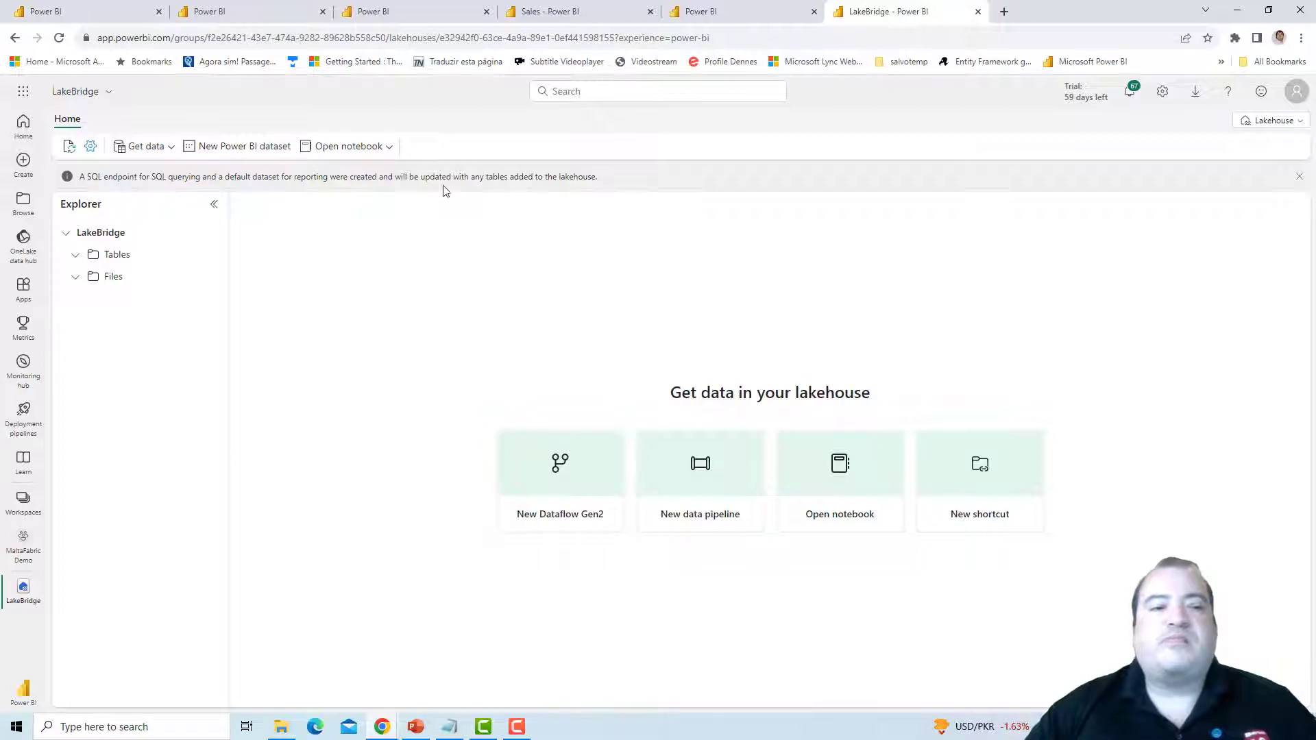
{"action": "mouse_move", "coordinate": [82, 256]}
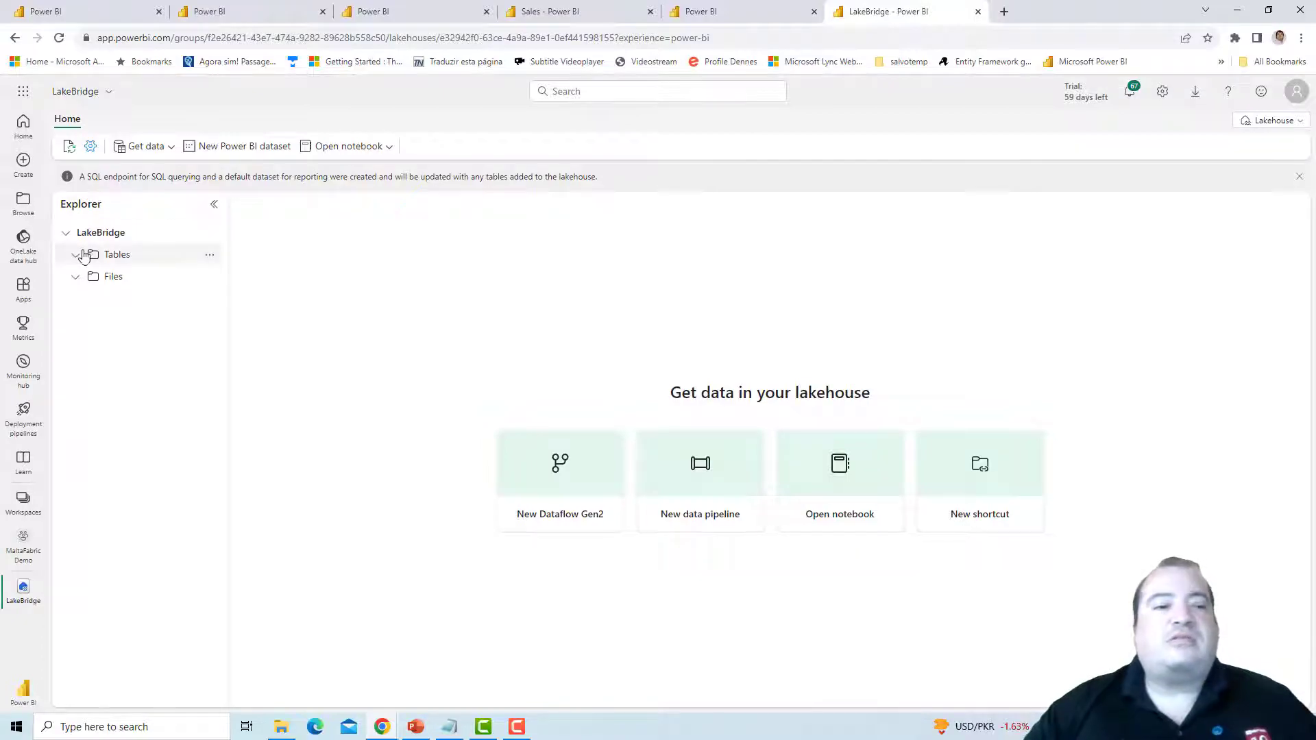
{"action": "left_click", "coordinate": [209, 261]}
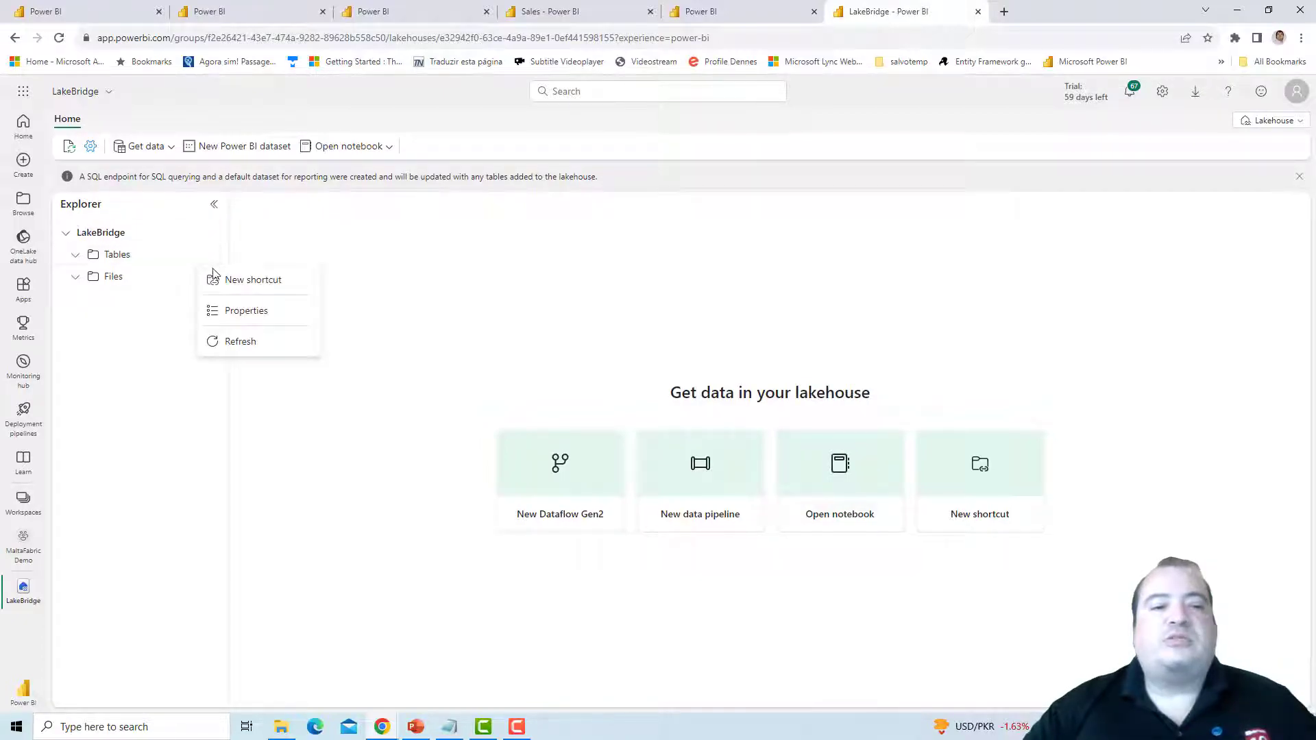
{"action": "left_click", "coordinate": [223, 284]}
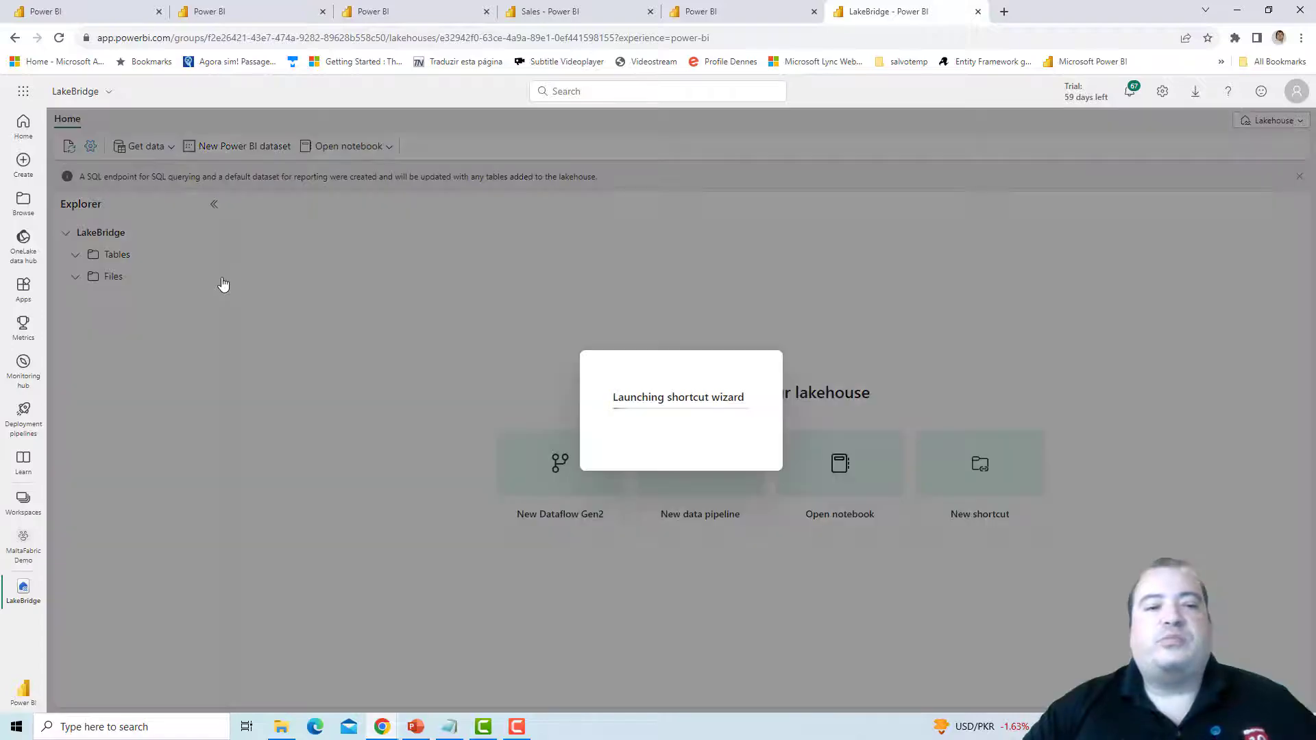
{"action": "left_click", "coordinate": [287, 296]}
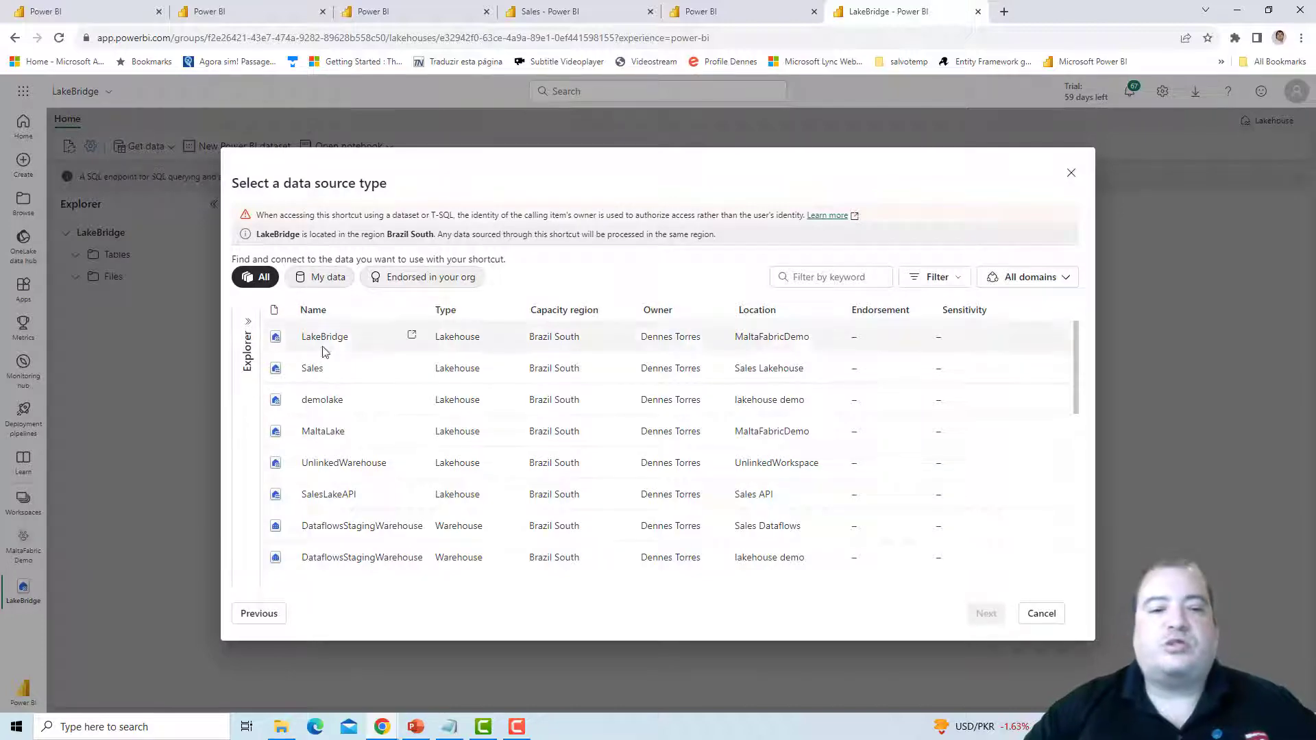
{"action": "left_click", "coordinate": [312, 379]}
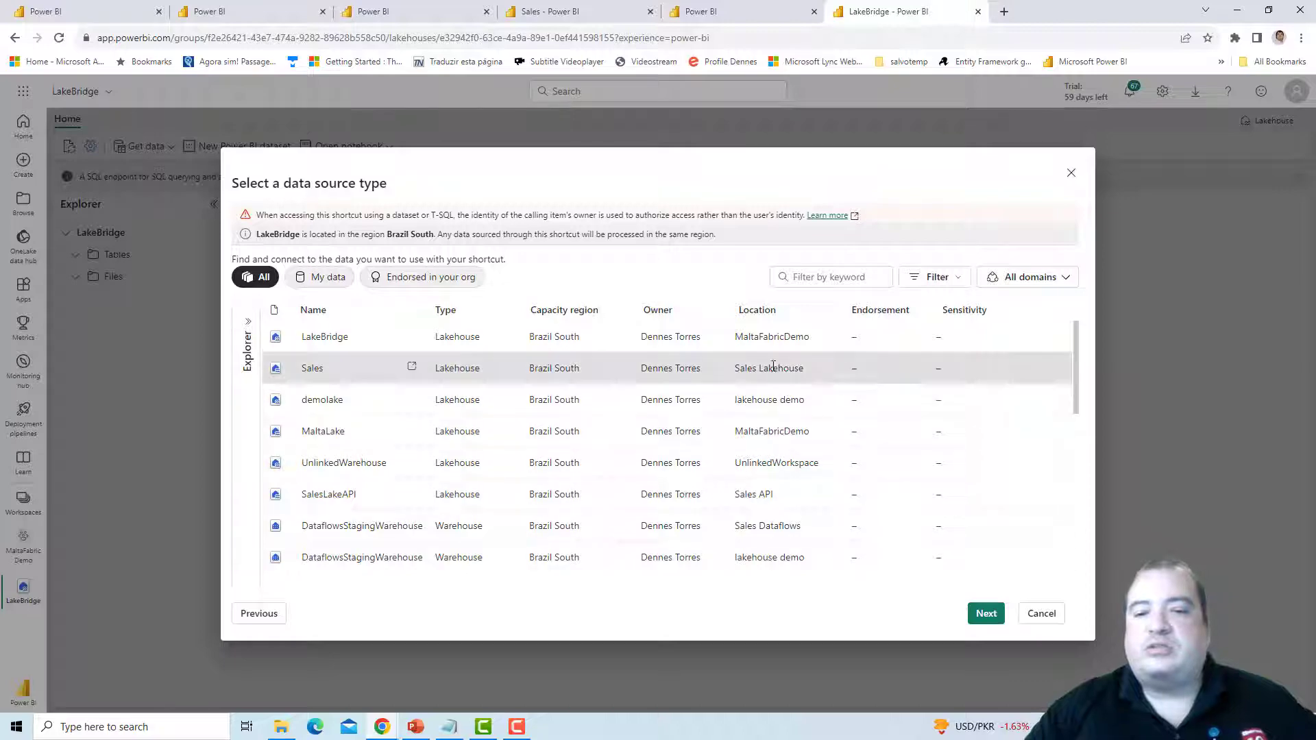
{"action": "left_click", "coordinate": [984, 615]}
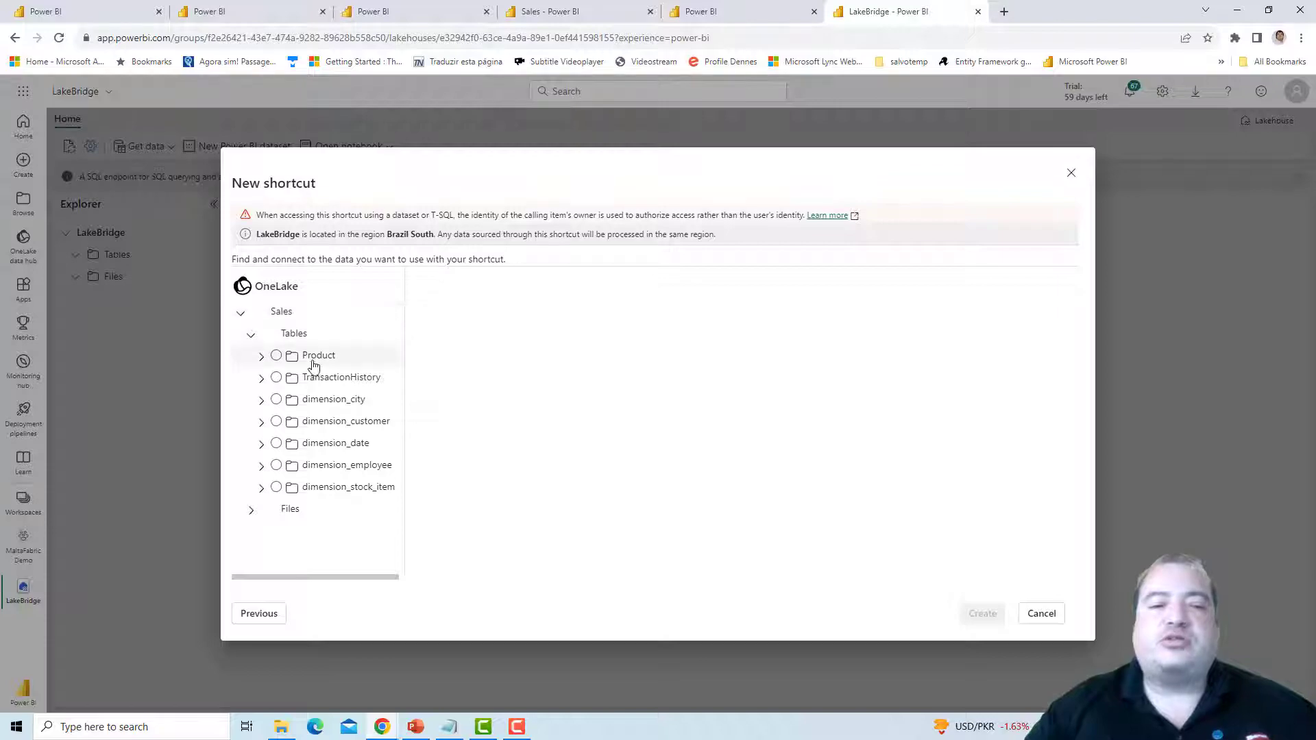
{"action": "left_click", "coordinate": [276, 378]}
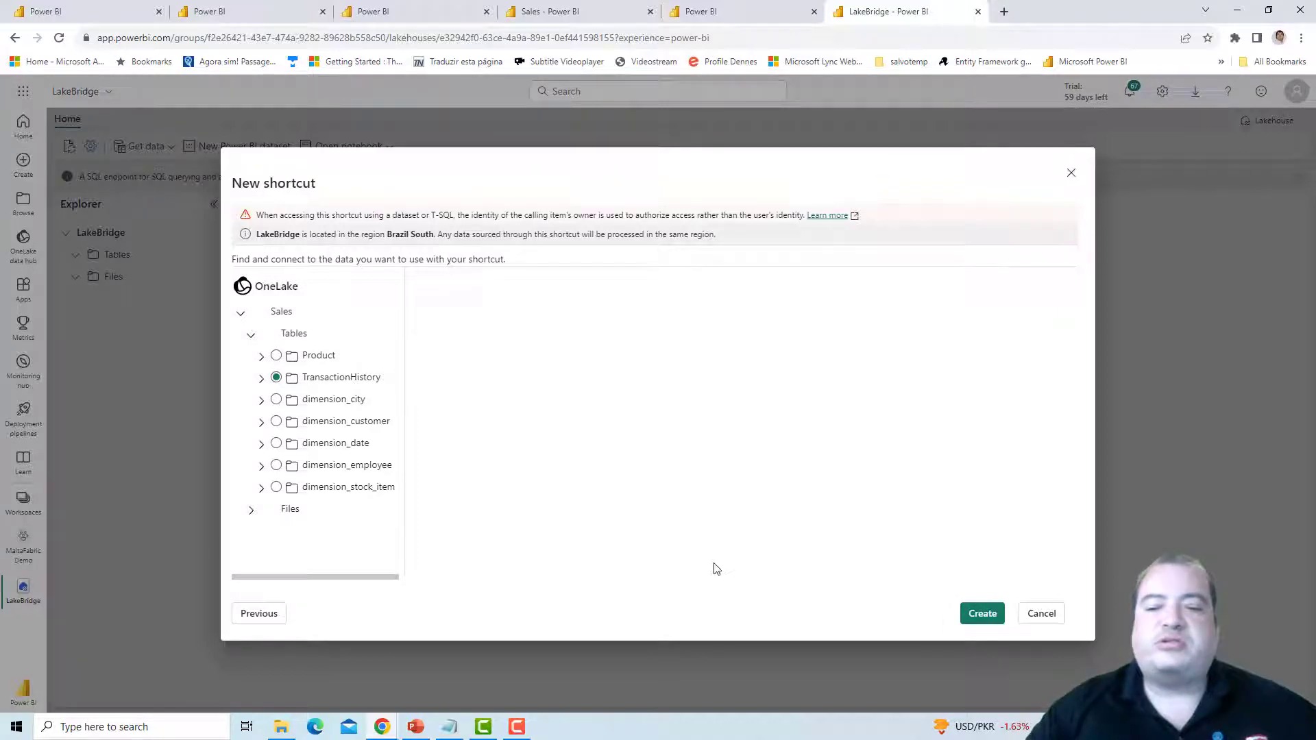
{"action": "left_click", "coordinate": [981, 614]}
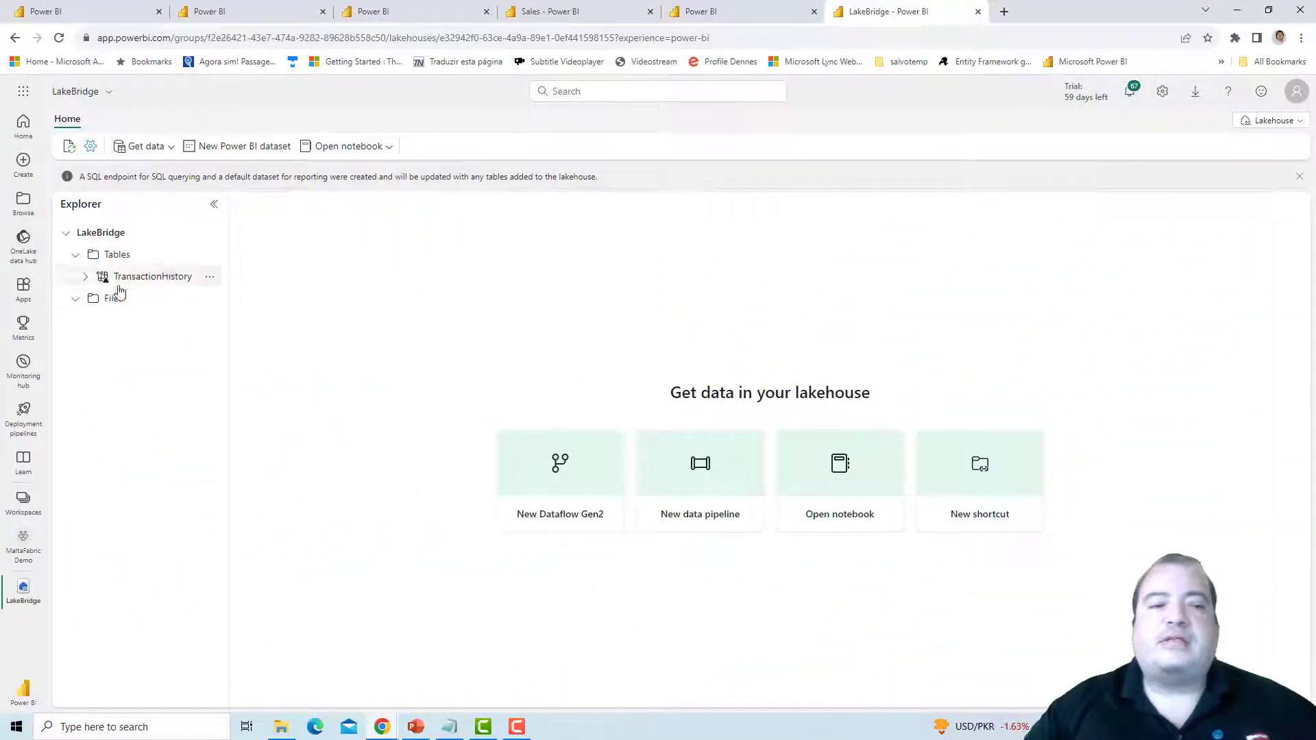
{"action": "left_click", "coordinate": [130, 277]}
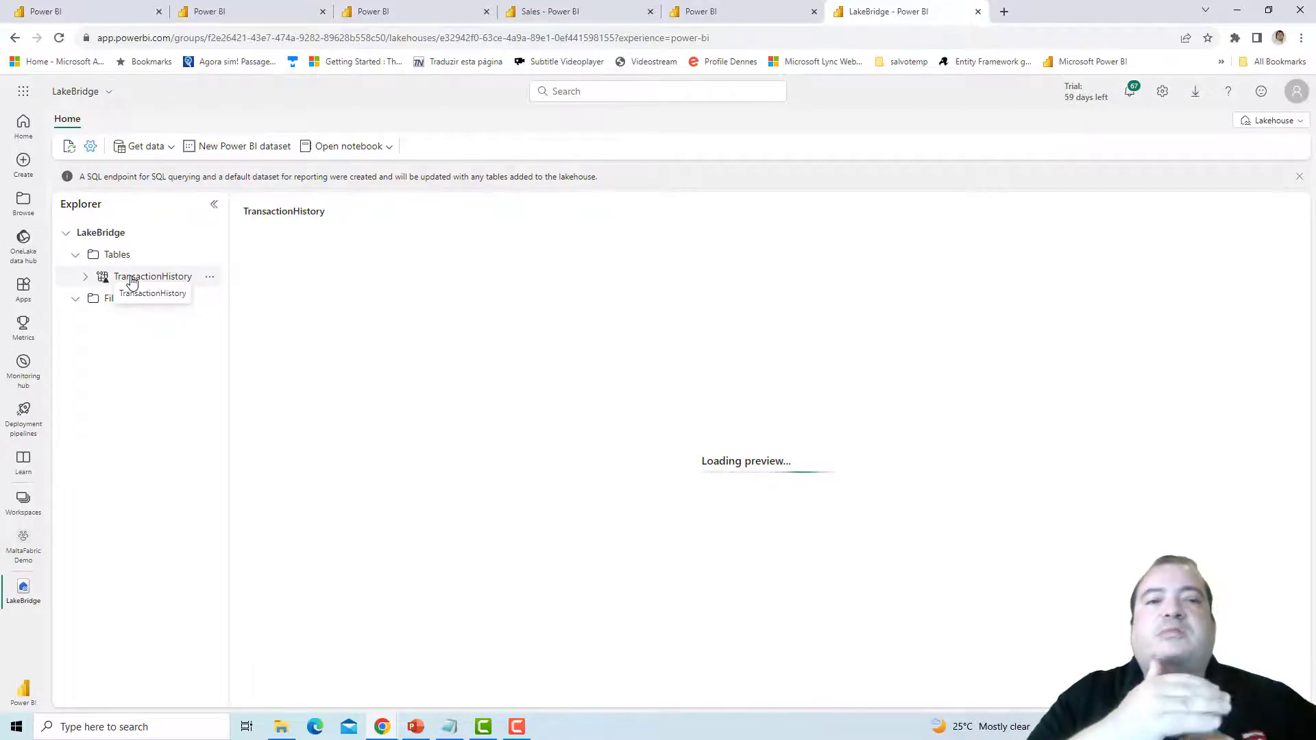
Add the LakeBridge SQL endpoint to the maltaDW warehouse explorer for cross-object querying.
{"action": "left_click", "coordinate": [220, 10]}
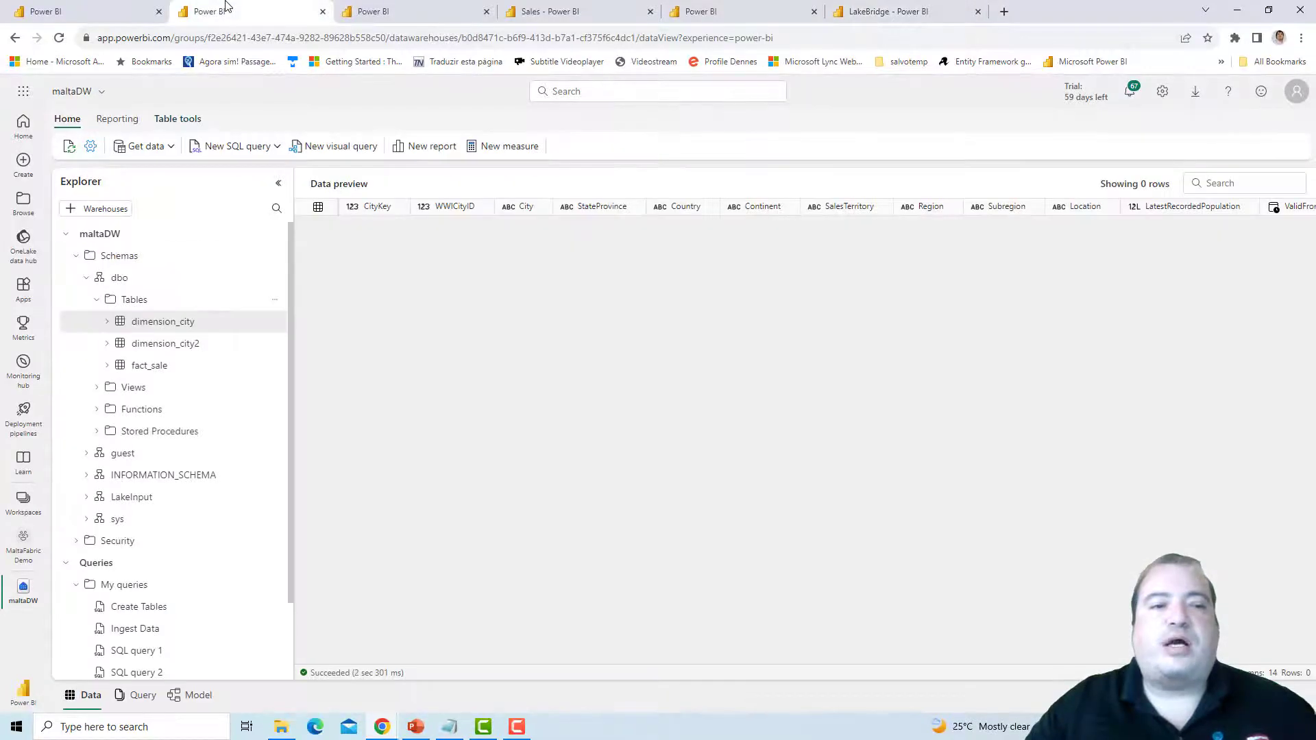
{"action": "left_click", "coordinate": [76, 256]}
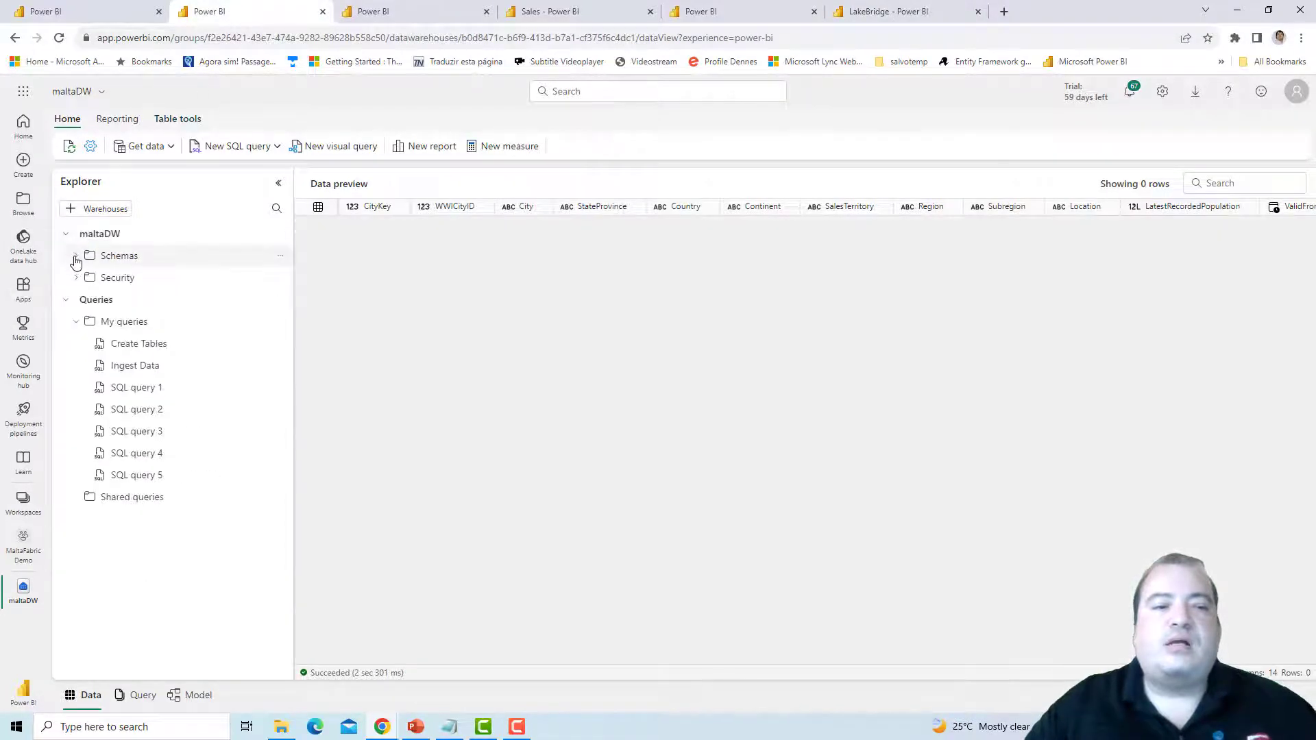
{"action": "left_click", "coordinate": [67, 300]}
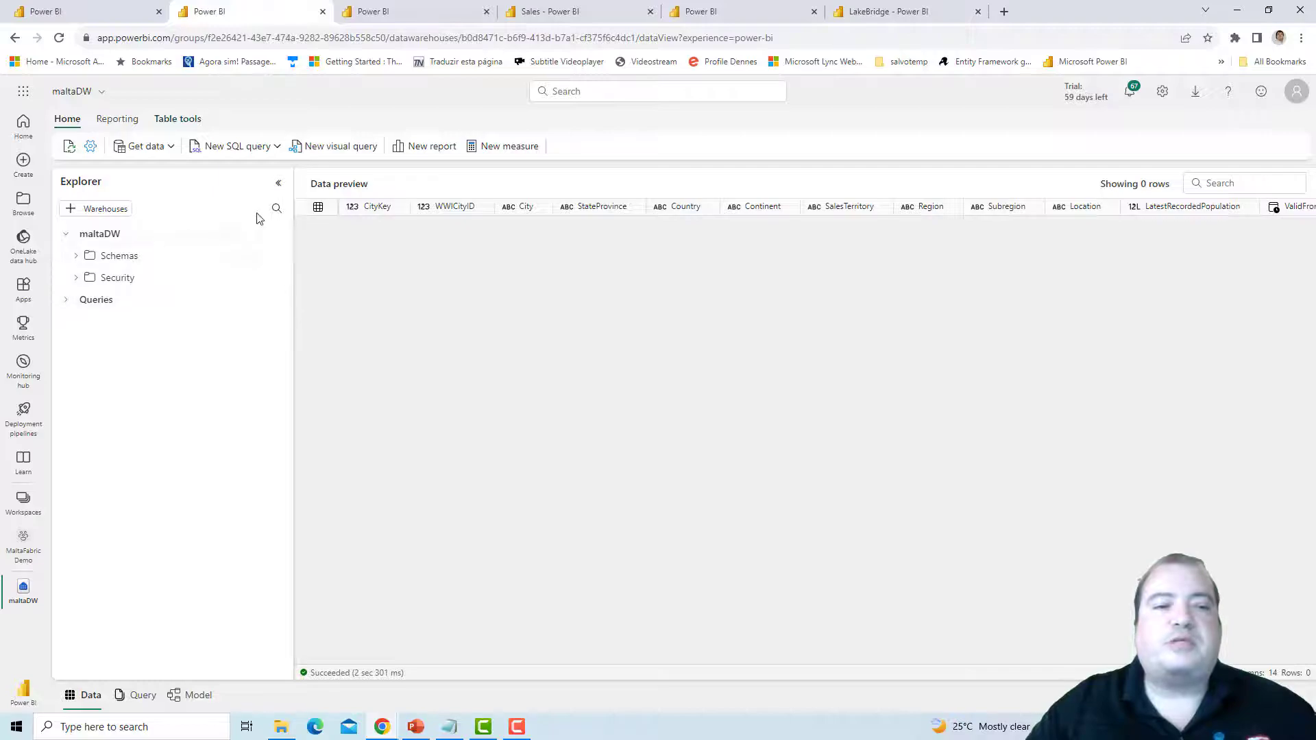
{"action": "left_click", "coordinate": [100, 210]}
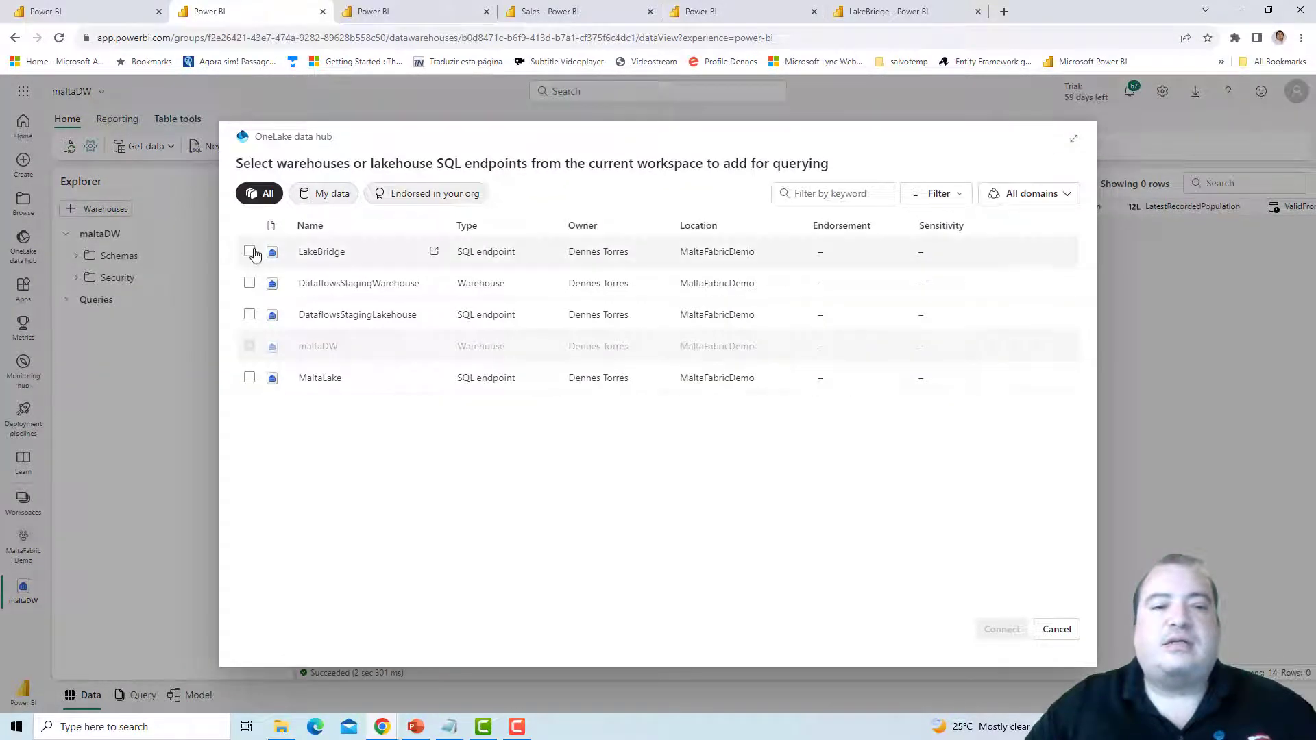
{"action": "left_click", "coordinate": [250, 254]}
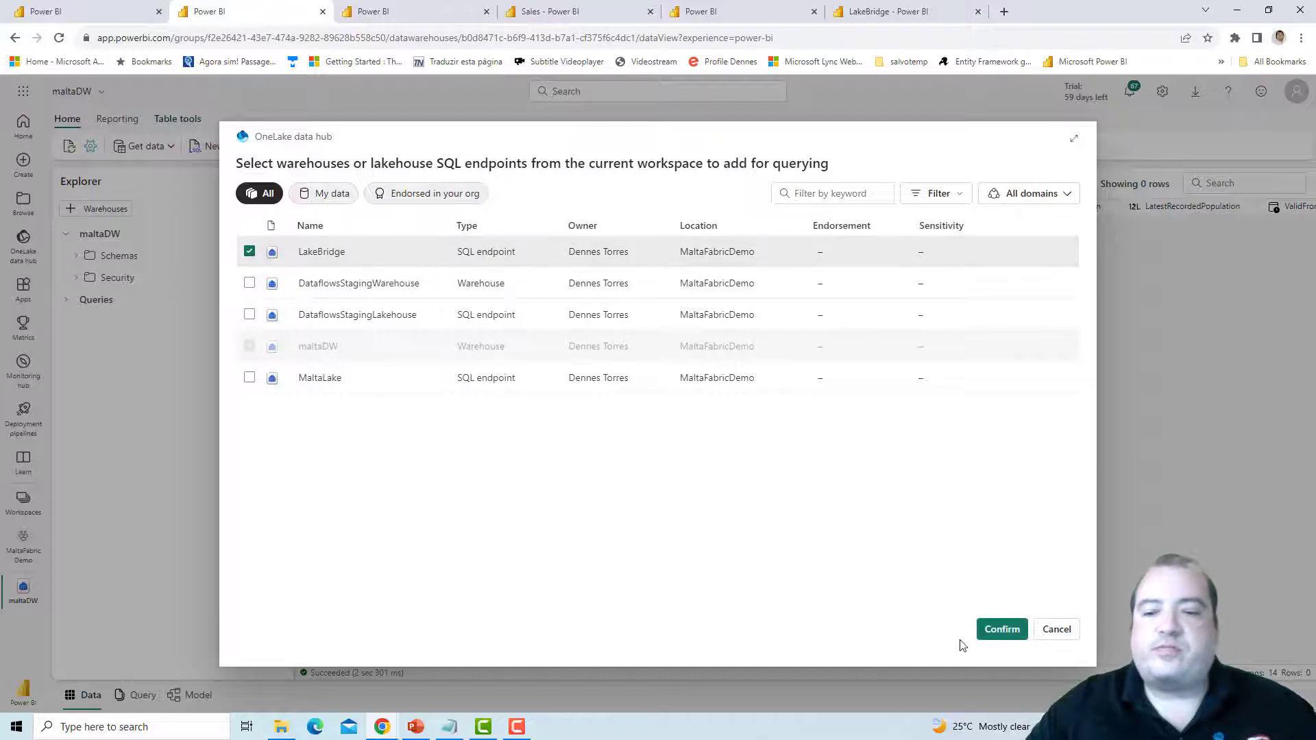
{"action": "left_click", "coordinate": [991, 636]}
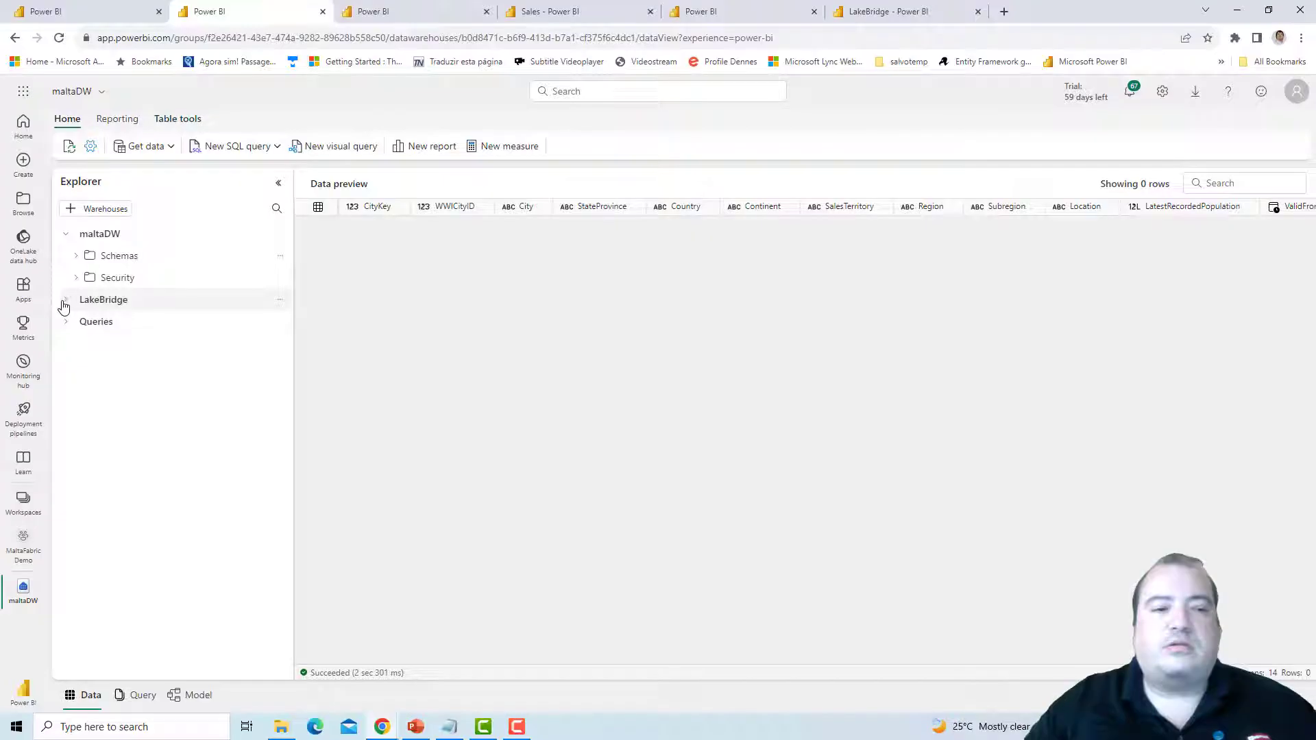
Preview the data of the TransactionHistory table in LakeBridge's dbo schema from within maltaDW.
{"action": "left_click", "coordinate": [545, 324]}
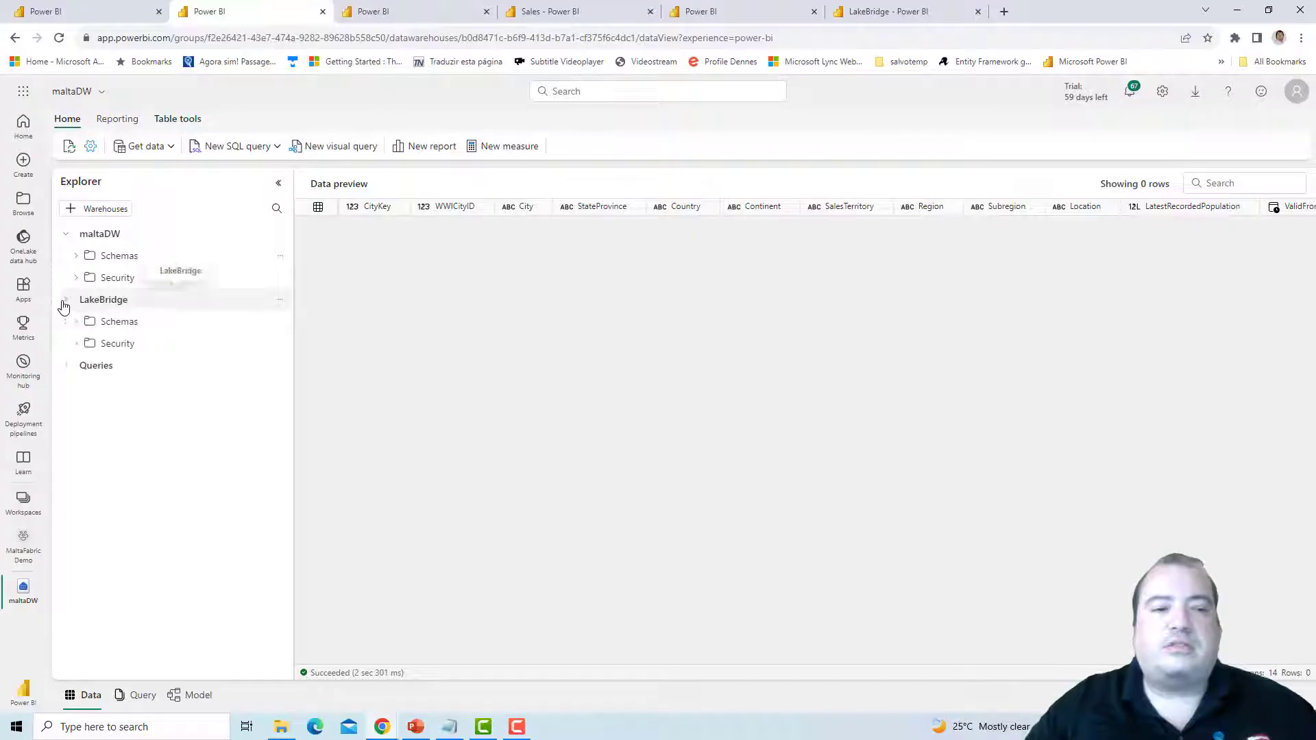
{"action": "left_click", "coordinate": [76, 323]}
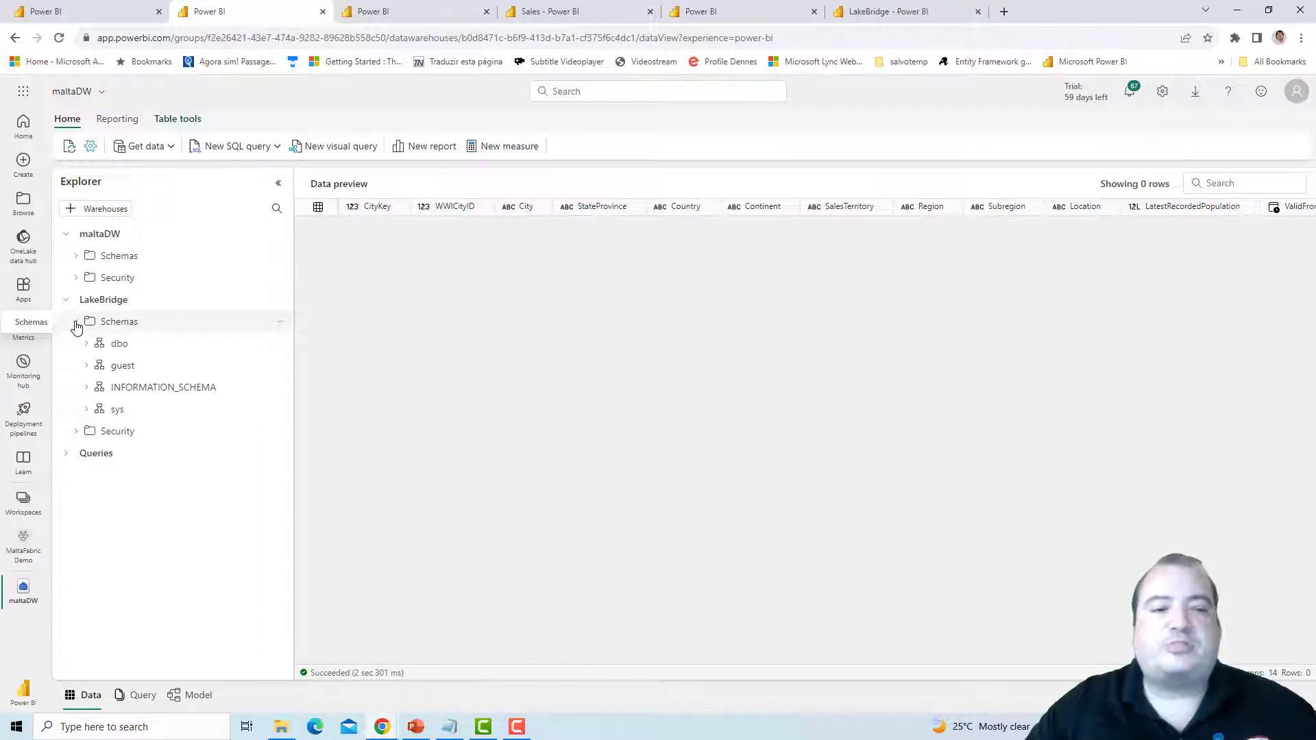
{"action": "left_click", "coordinate": [85, 343]}
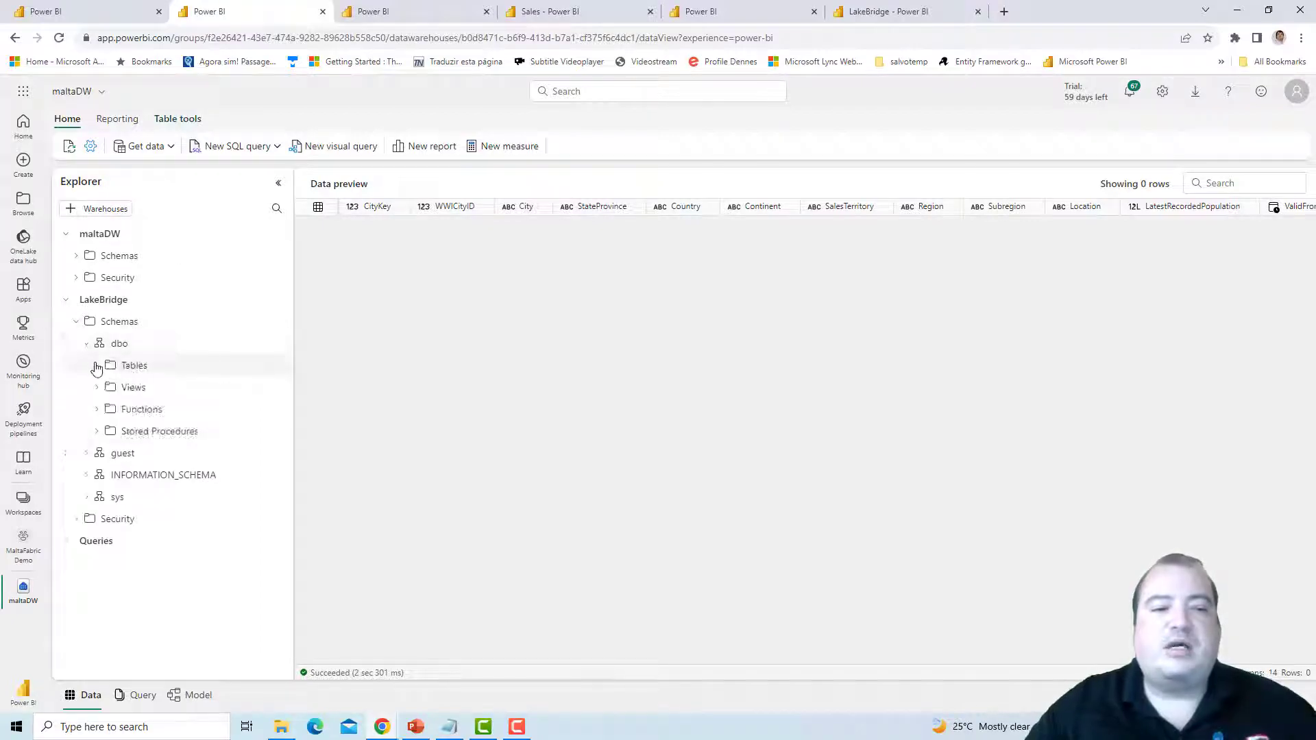
{"action": "left_click", "coordinate": [96, 368]}
{"action": "left_click", "coordinate": [176, 385]}
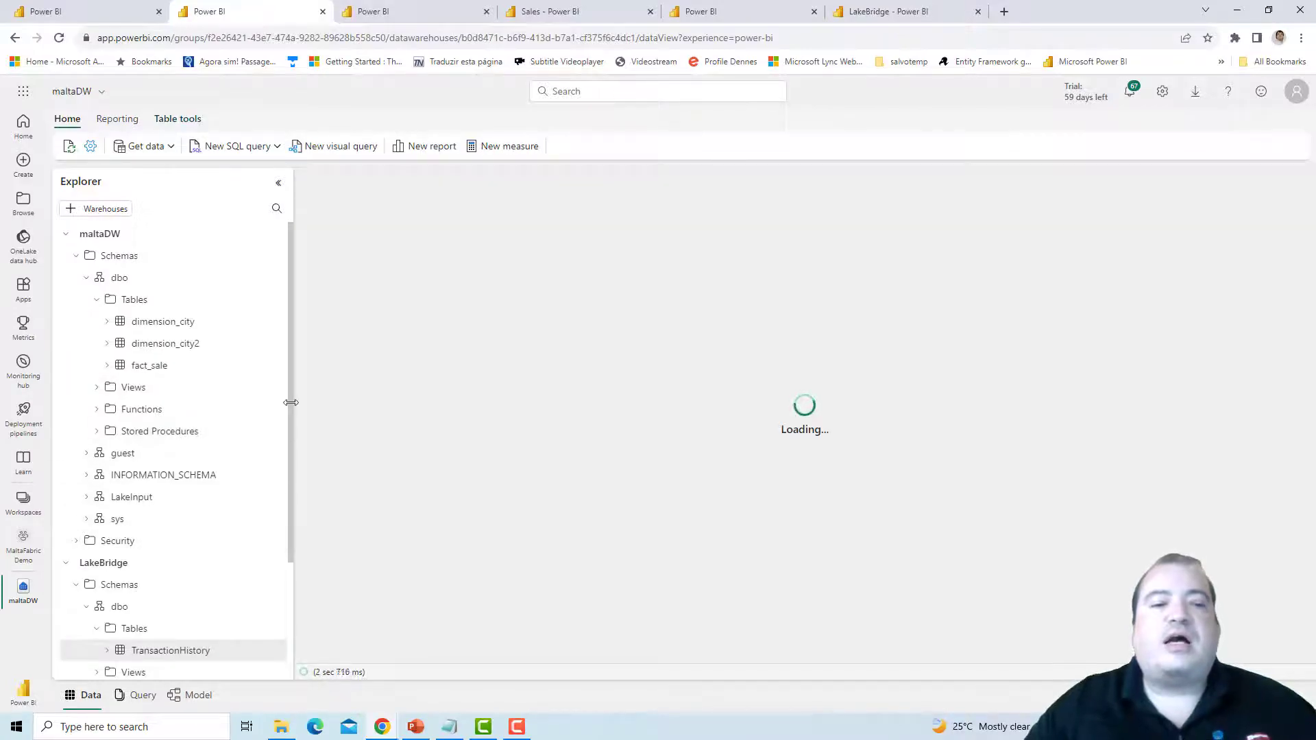
{"action": "scroll", "coordinate": [281, 481], "scroll_direction": "down", "scroll_amount": 1}
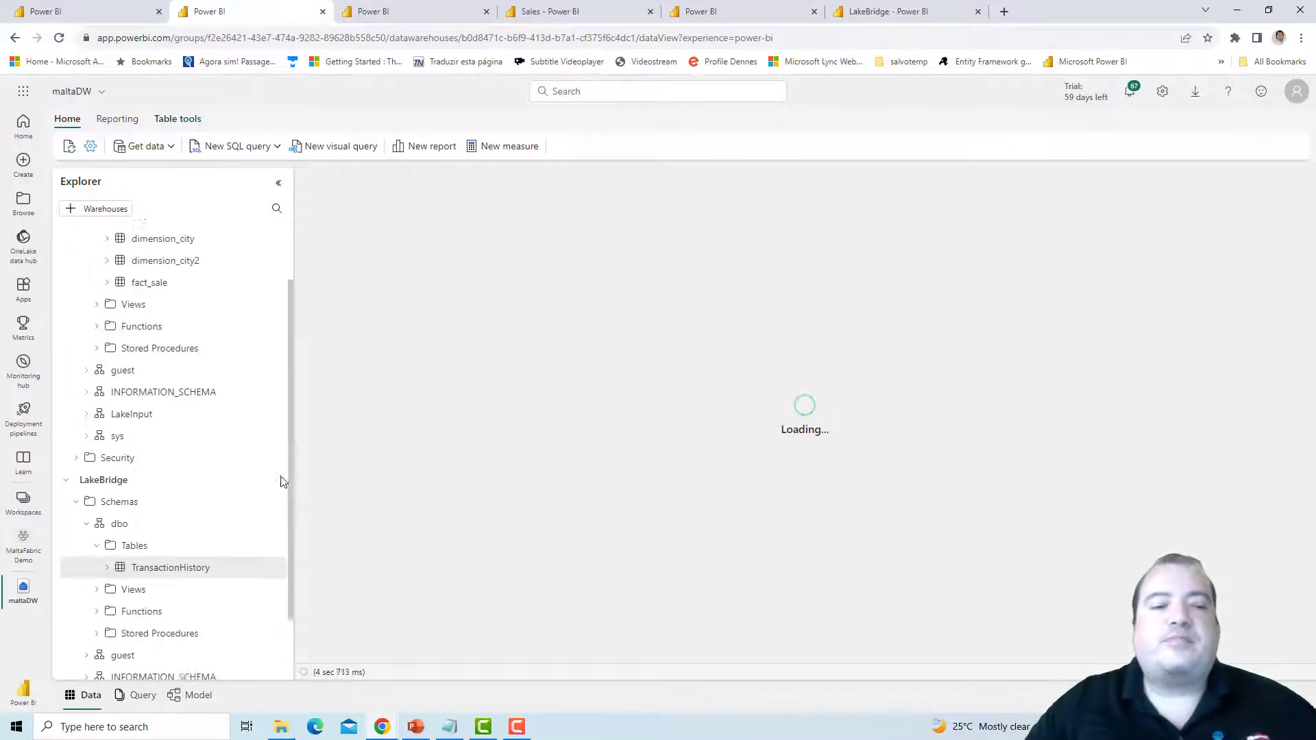
{"action": "scroll", "coordinate": [279, 524], "scroll_direction": "down", "scroll_amount": 1}
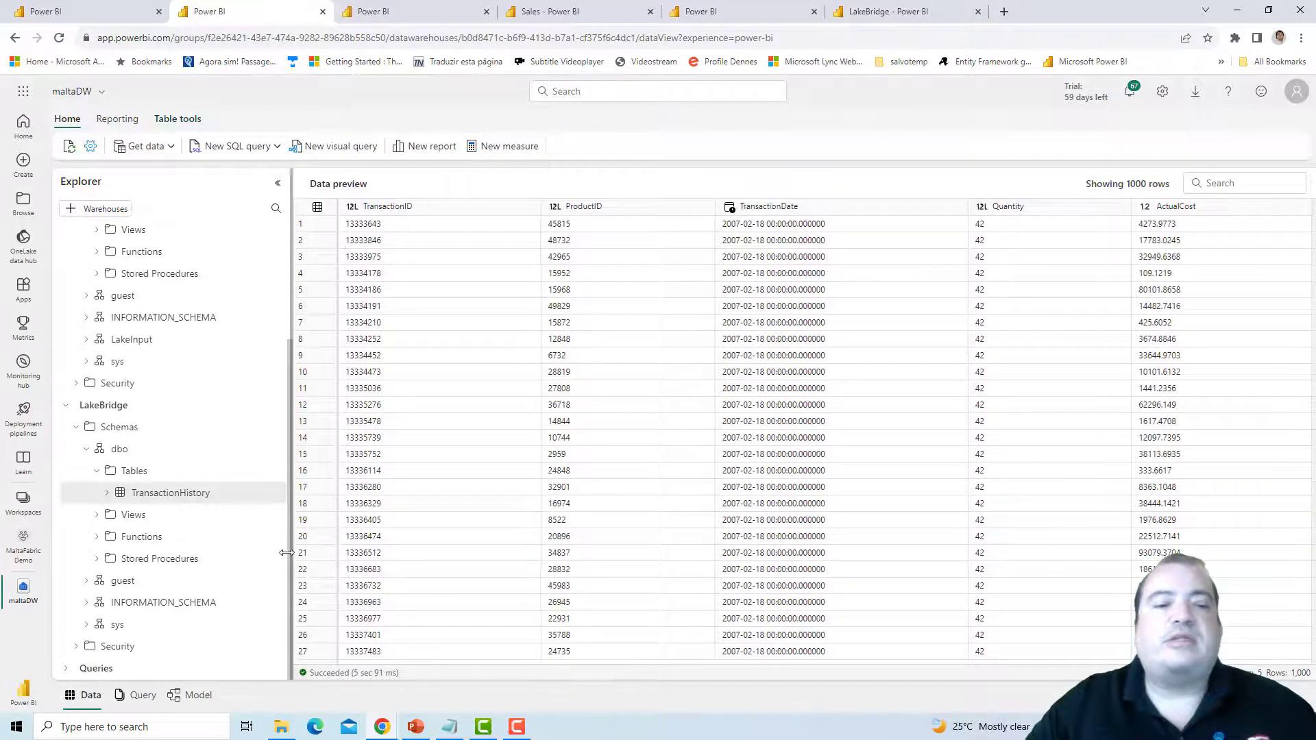
{"action": "left_click_drag", "start_coordinate": [286, 553], "coordinate": [280, 555]}
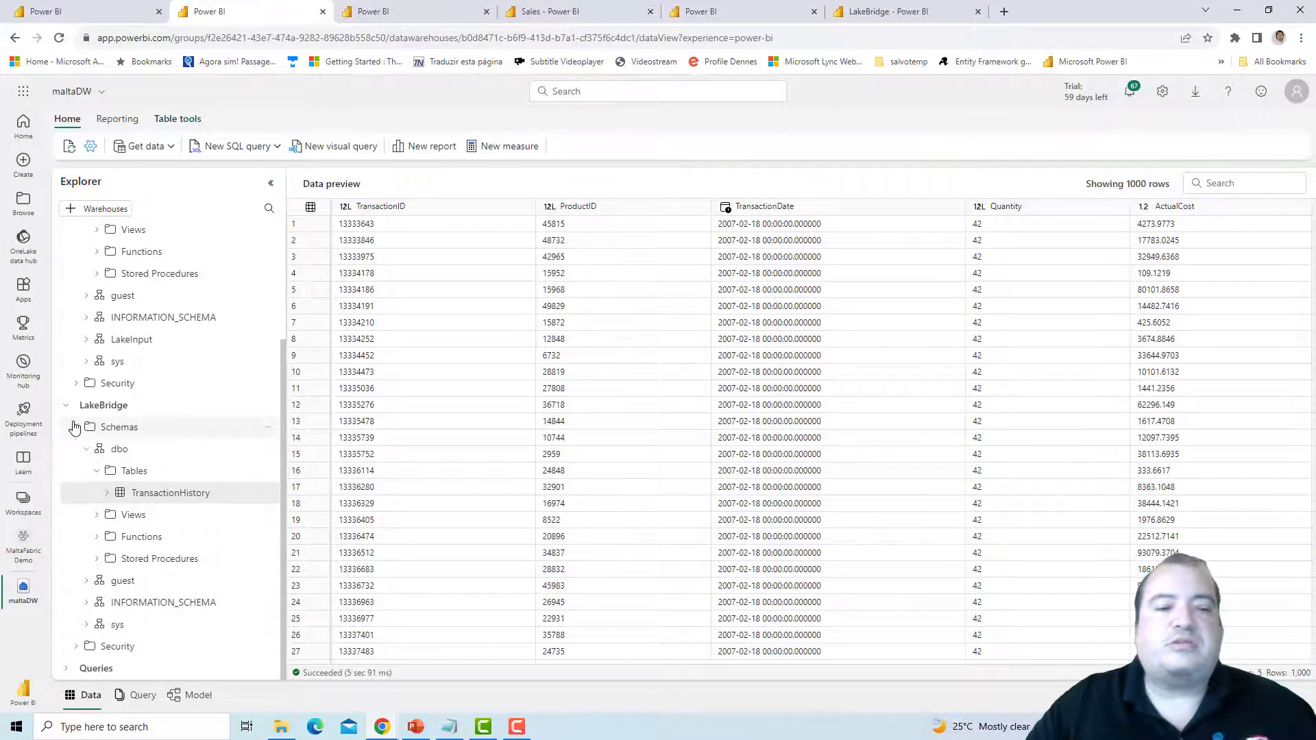
Write the query "select * from LakeBridge.dbo.TransactionHistory" in a new SQL query and run it.
{"action": "left_click", "coordinate": [238, 146]}
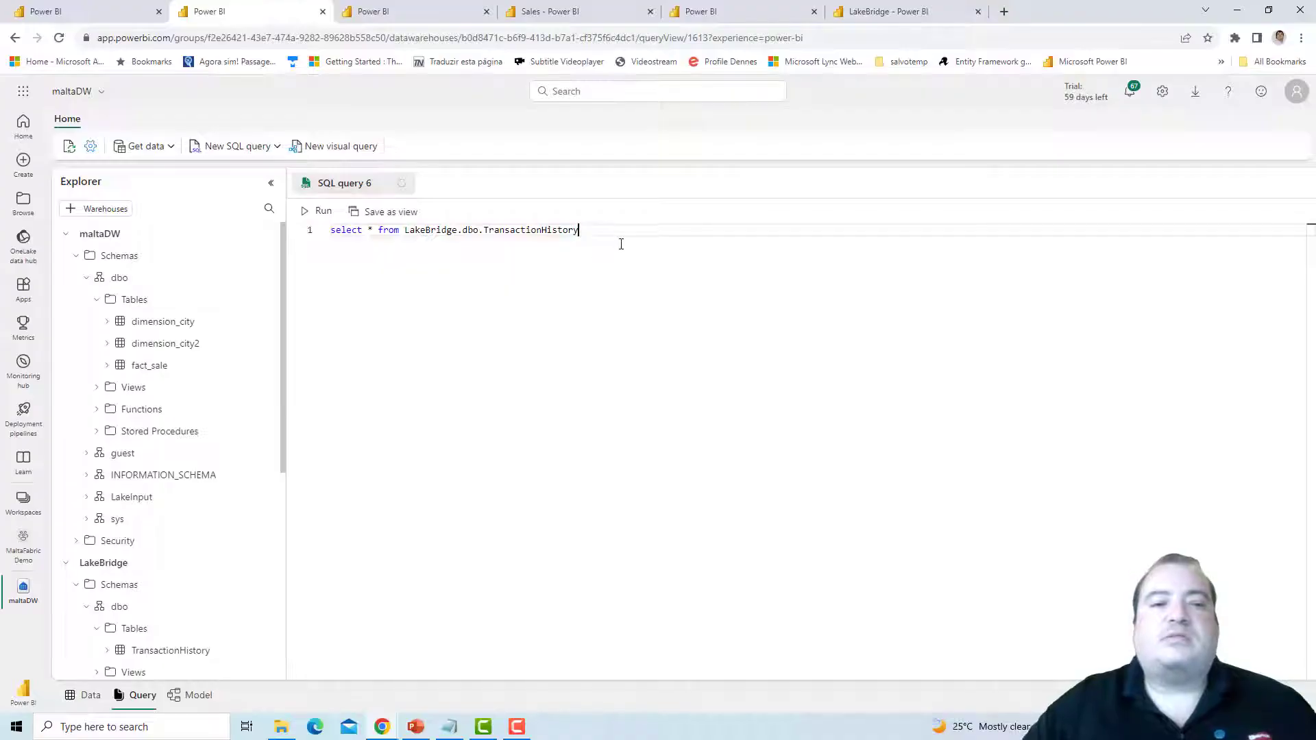
{"action": "left_click", "coordinate": [330, 229], "text": "shift"}
{"action": "left_click", "coordinate": [315, 213]}
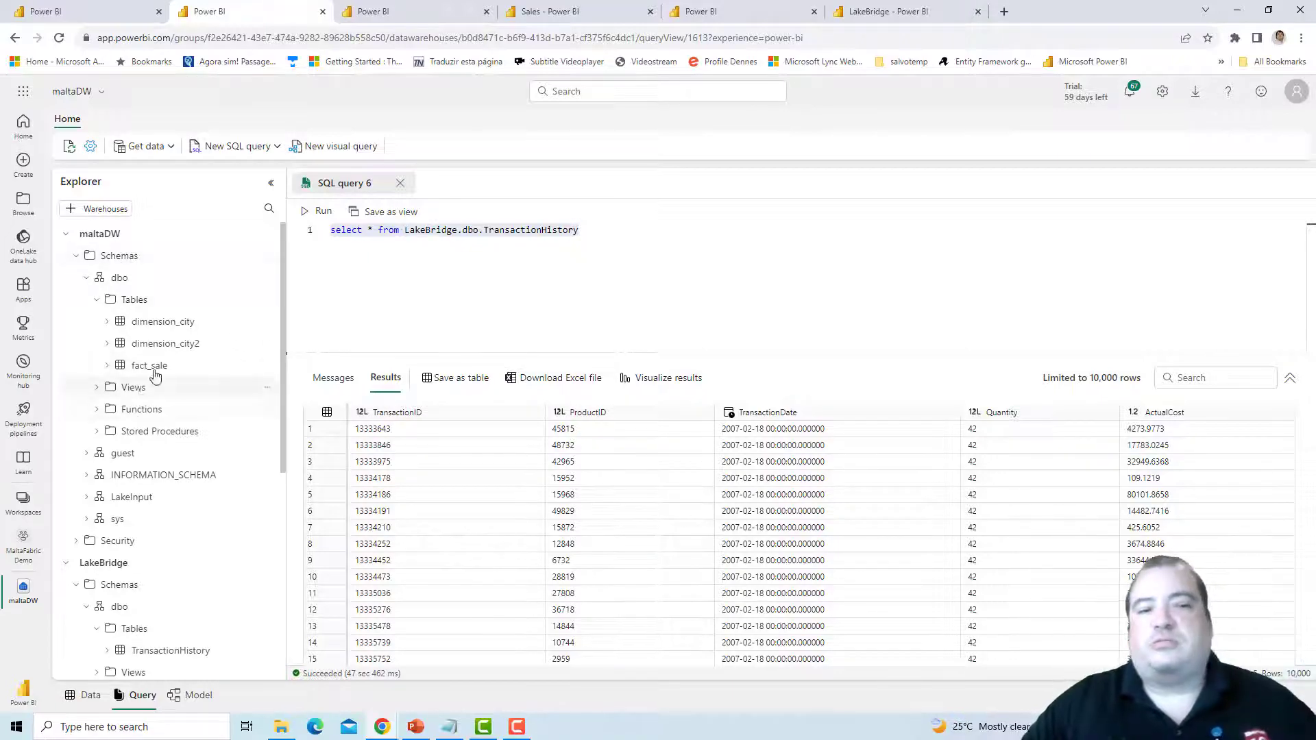
Save the query as a view named TransactionHistory in maltaDW's dbo schema and refresh the Views folder.
{"action": "left_click", "coordinate": [387, 214]}
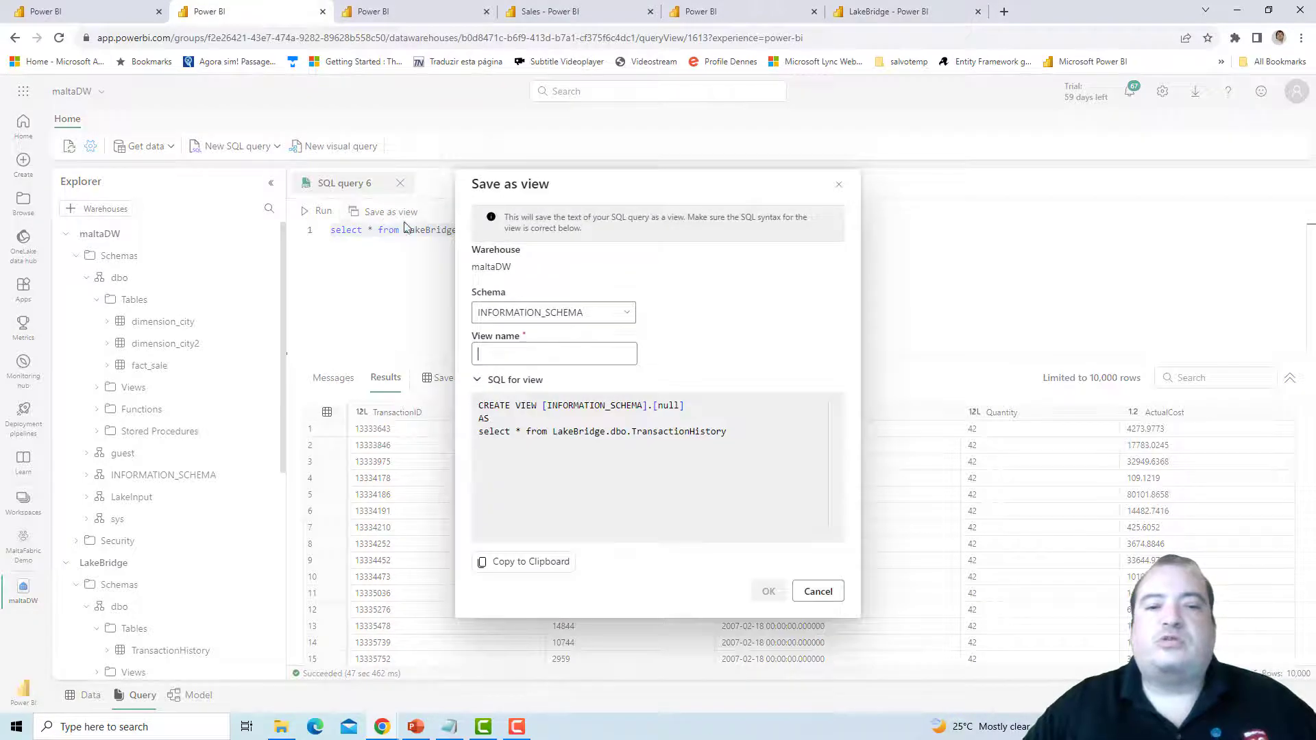
{"action": "left_click", "coordinate": [539, 314]}
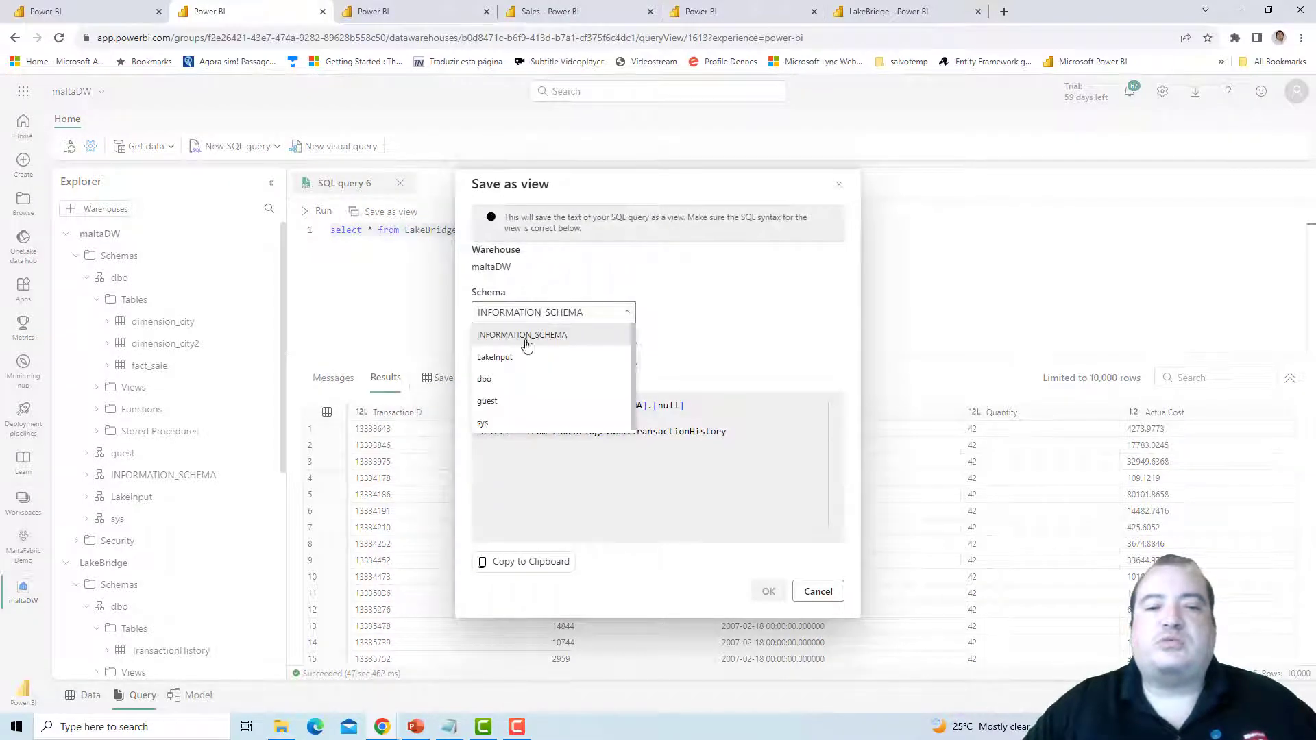
{"action": "left_click", "coordinate": [515, 380]}
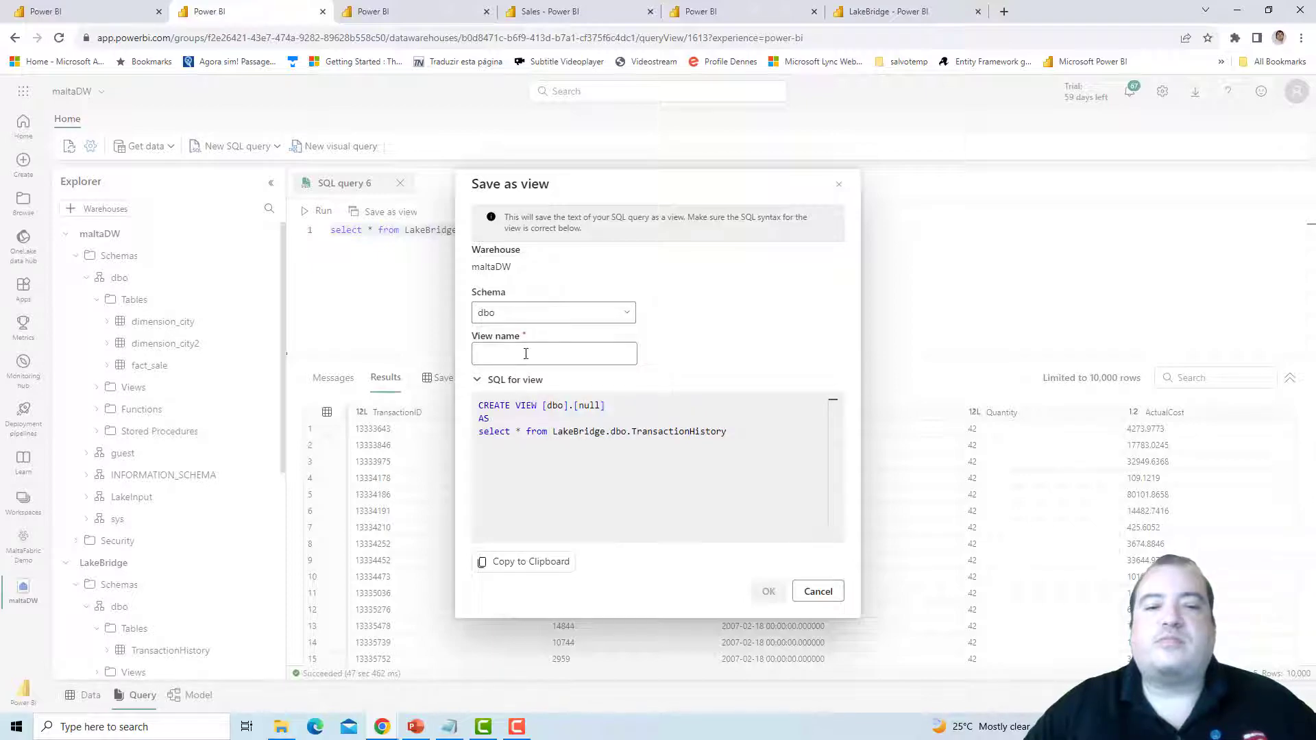
{"action": "left_click", "coordinate": [525, 353]}
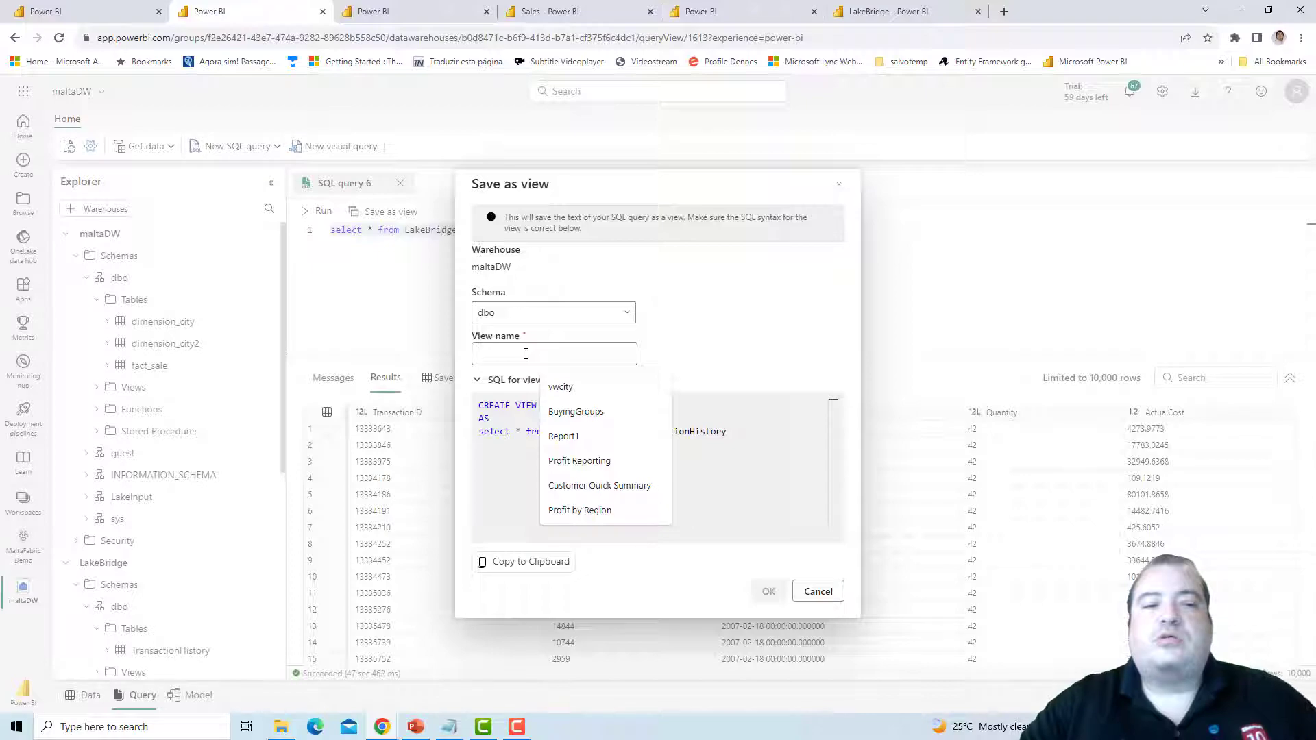
{"action": "type", "text": "Transac"}
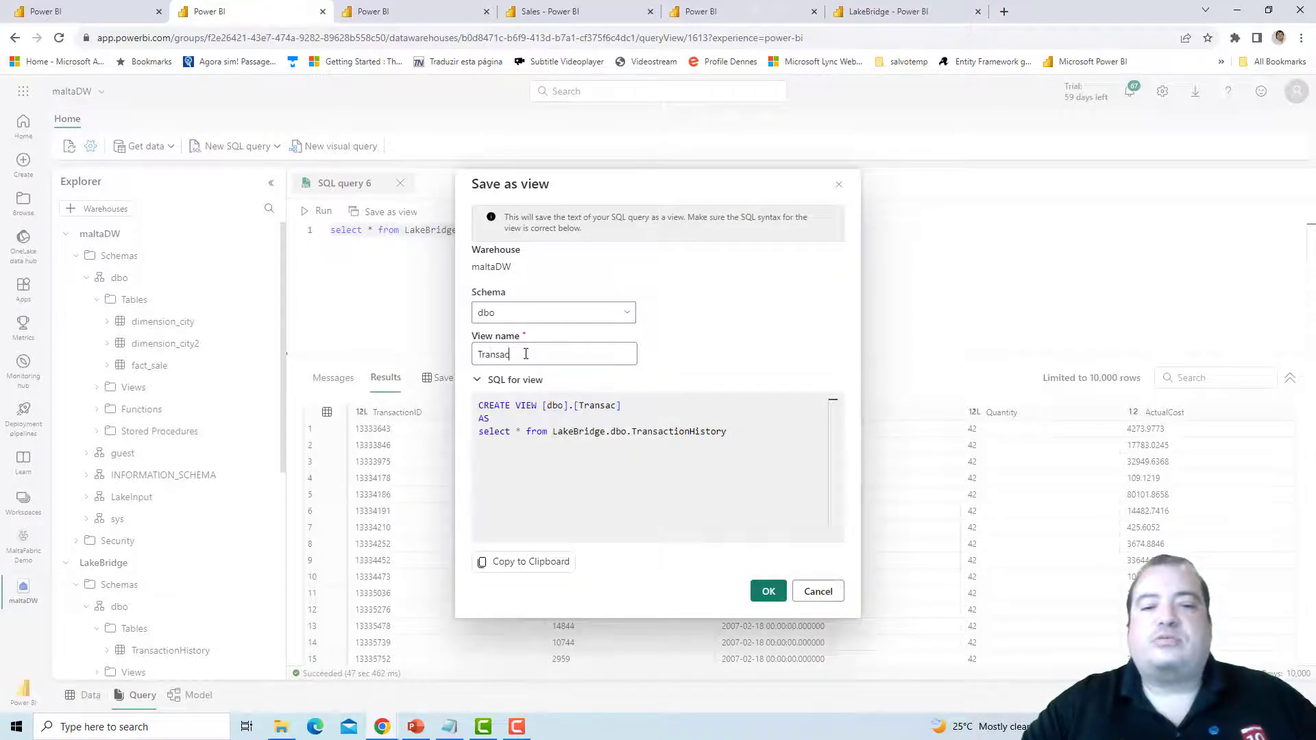
{"action": "type", "text": "tionHistory"}
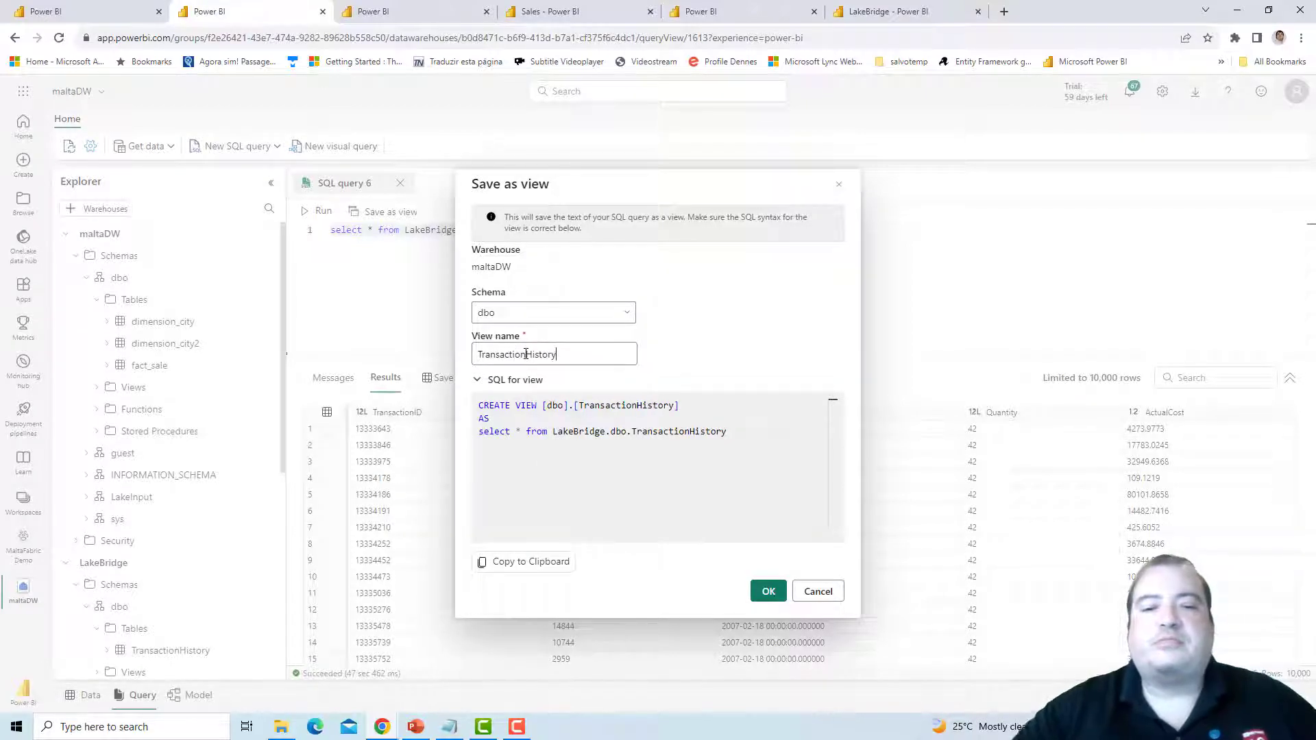
{"action": "left_click", "coordinate": [769, 592]}
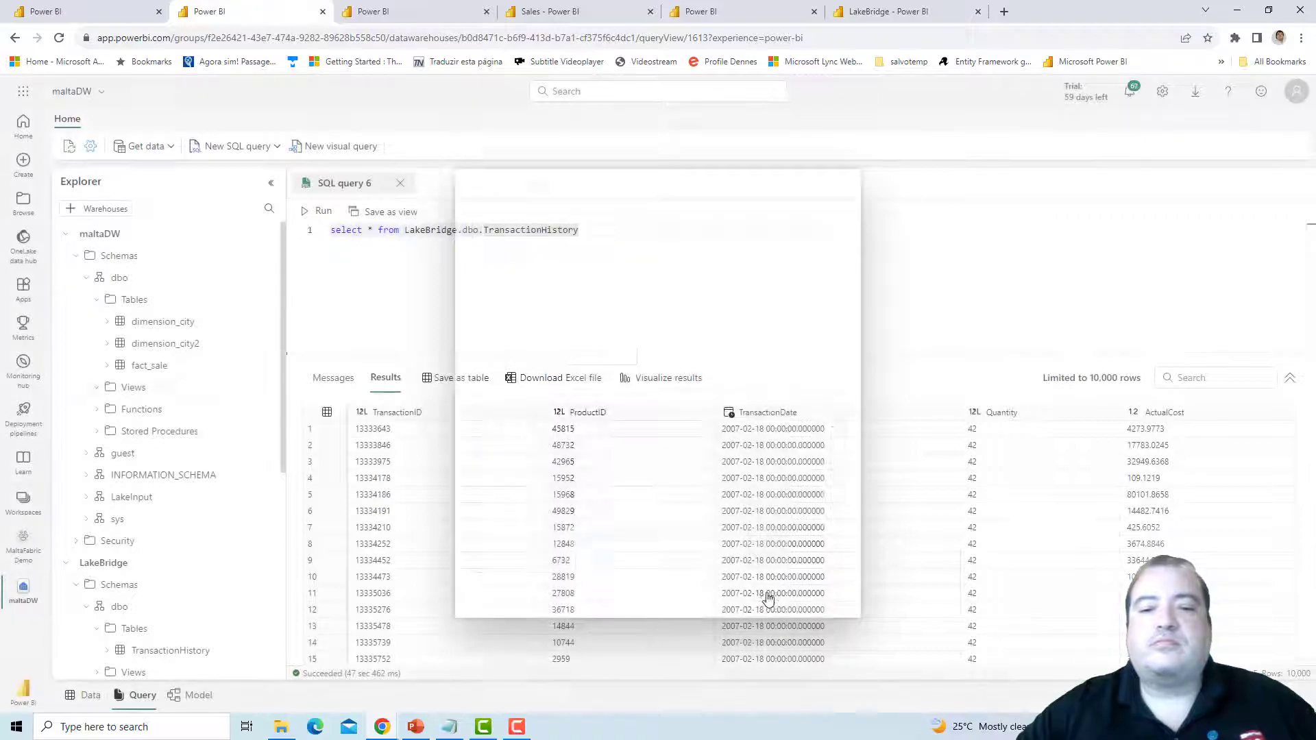
{"action": "left_click", "coordinate": [267, 388]}
{"action": "left_click", "coordinate": [295, 423]}
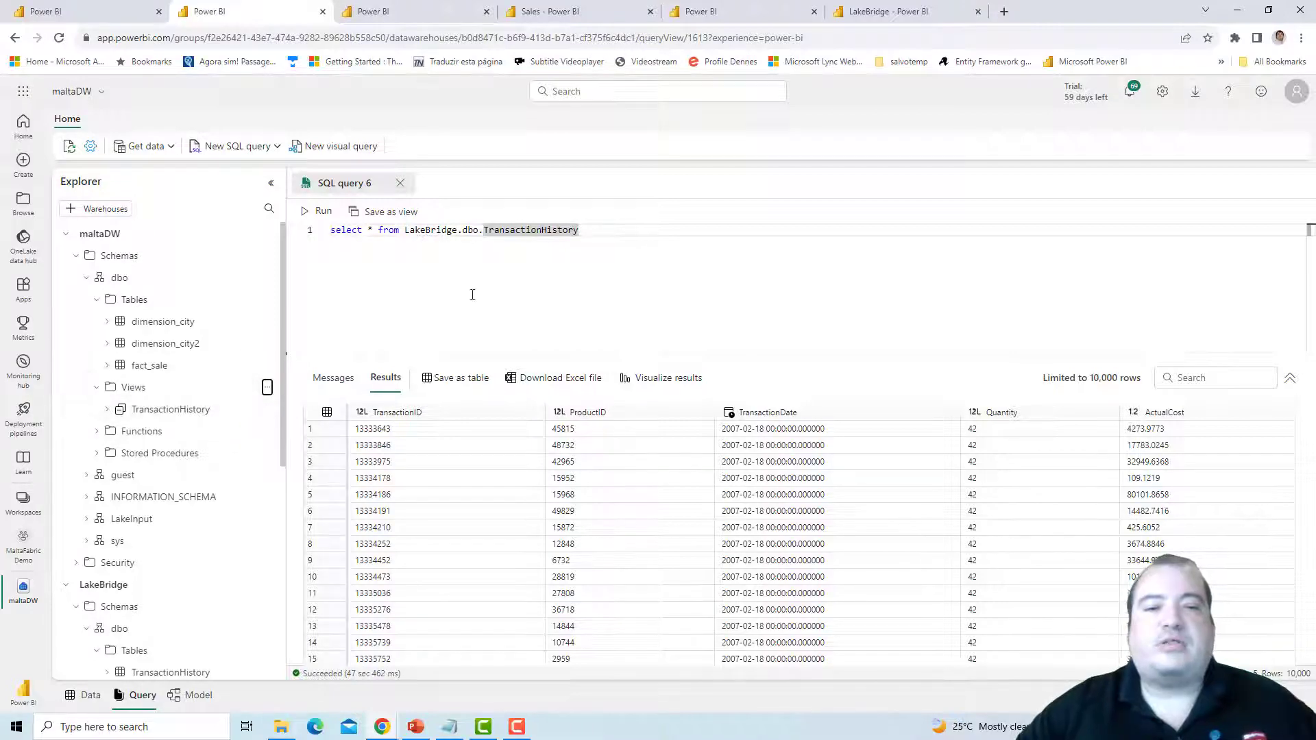
Add a second statement, "select * from maltaDW.dbo.TransactionHistory", on line 3 of SQL query 6.
{"action": "key", "text": "Return"}
{"action": "key", "text": "Return"}
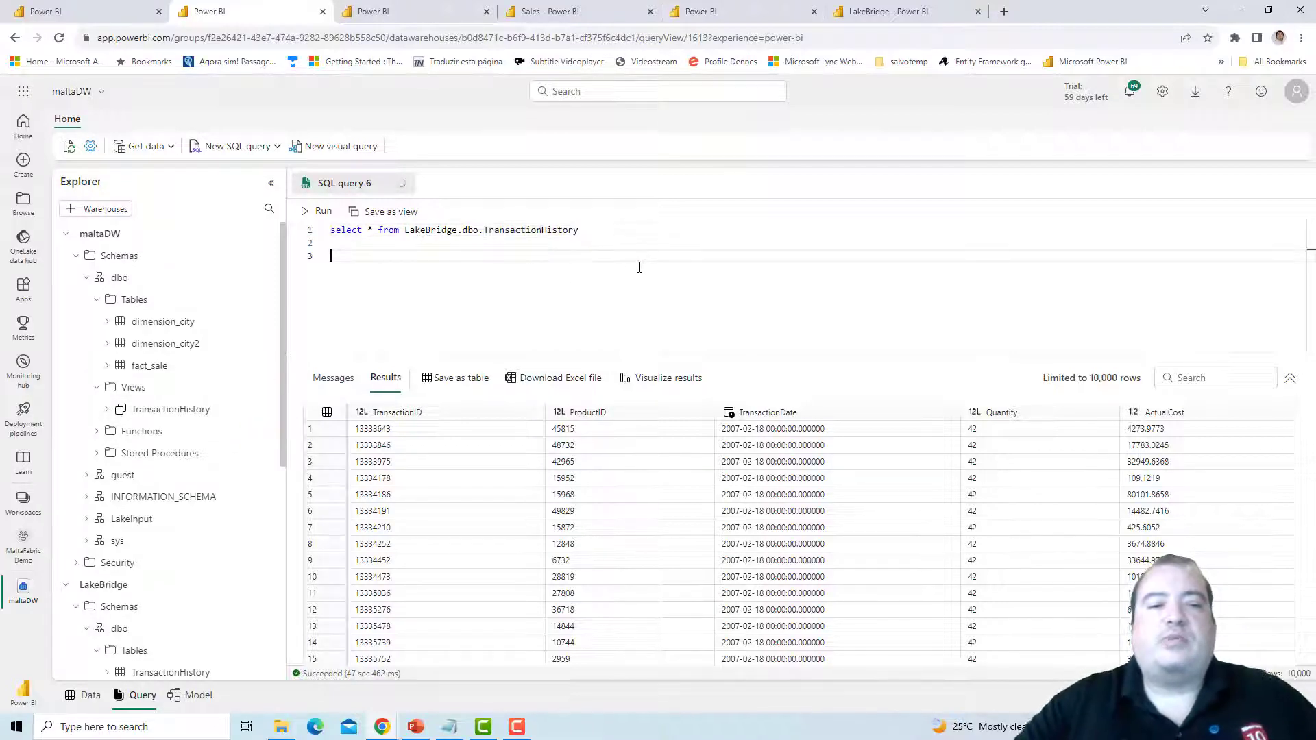
{"action": "type", "text": "select * from maltaDW.dbo.TransactionHistory"}
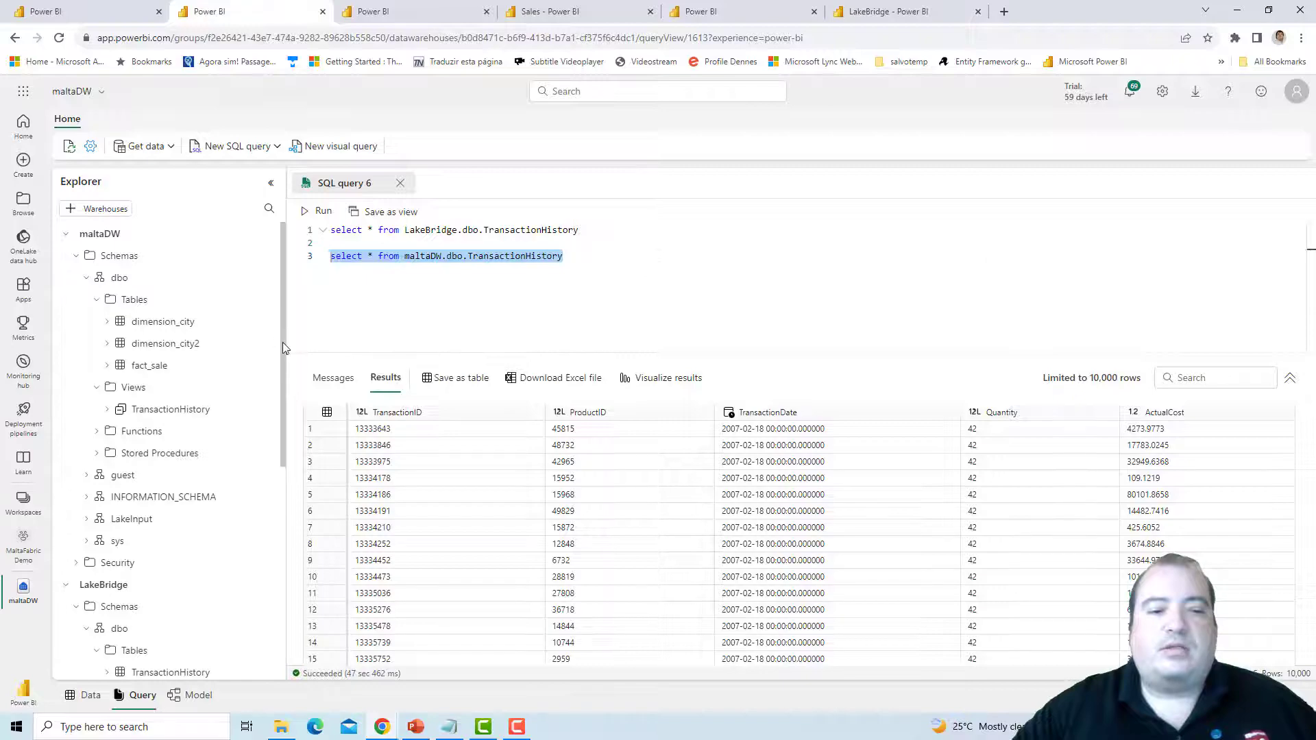
Remove LakeBridge from the maltaDW warehouse explorer.
{"action": "scroll", "coordinate": [282, 379], "scroll_direction": "down", "scroll_amount": 1}
{"action": "scroll", "coordinate": [281, 379], "scroll_direction": "down", "scroll_amount": 2}
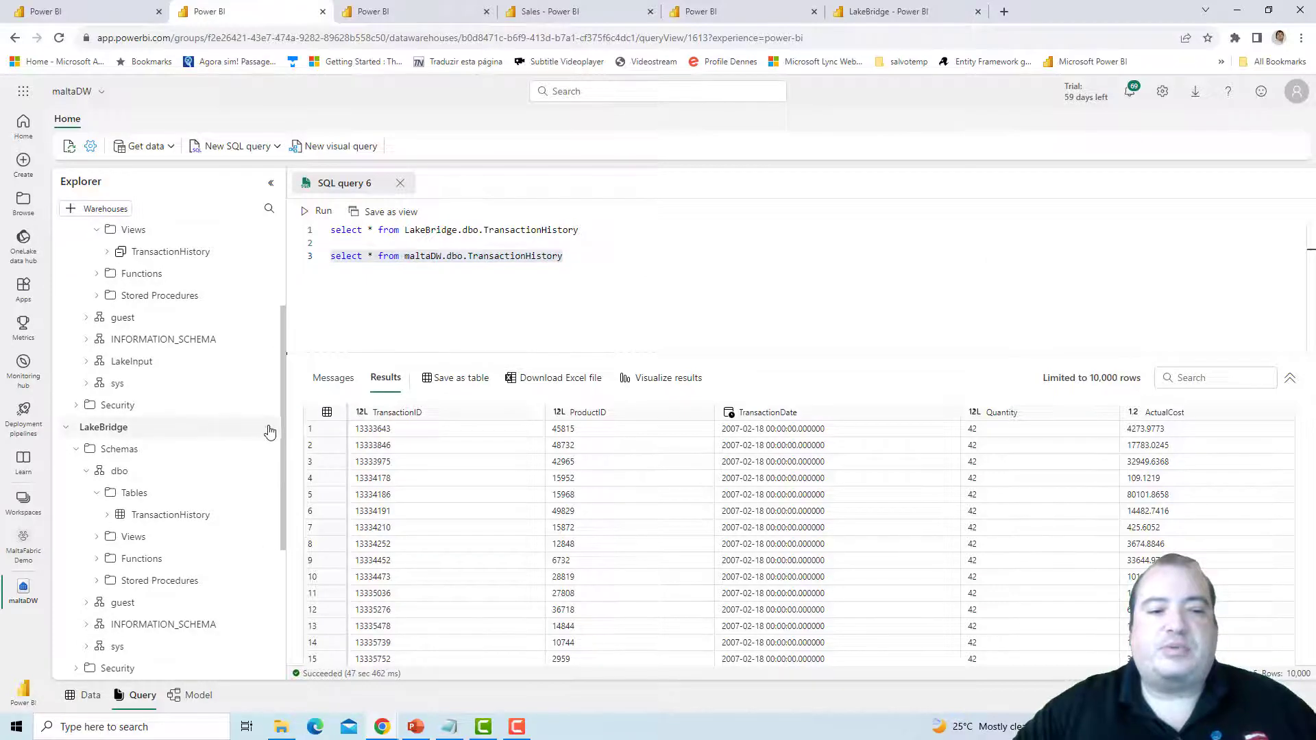
{"action": "left_click", "coordinate": [268, 428]}
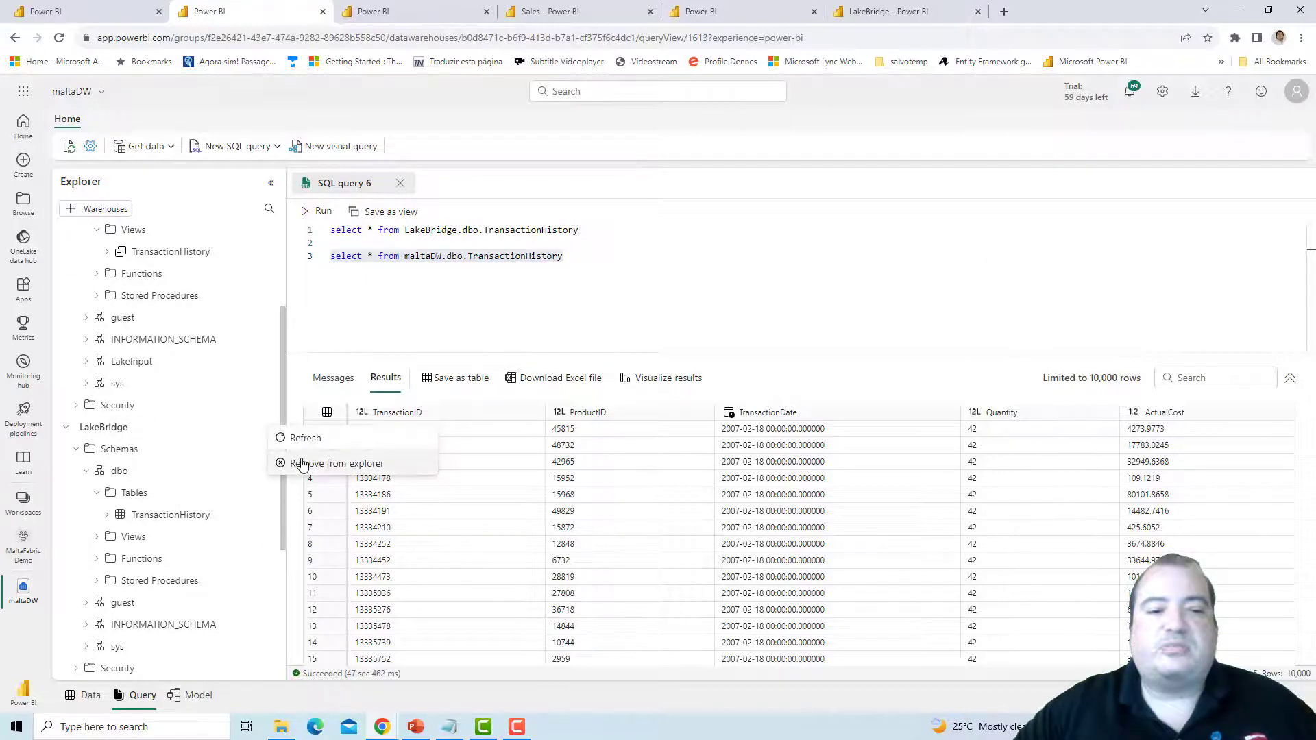
{"action": "left_click", "coordinate": [302, 464]}
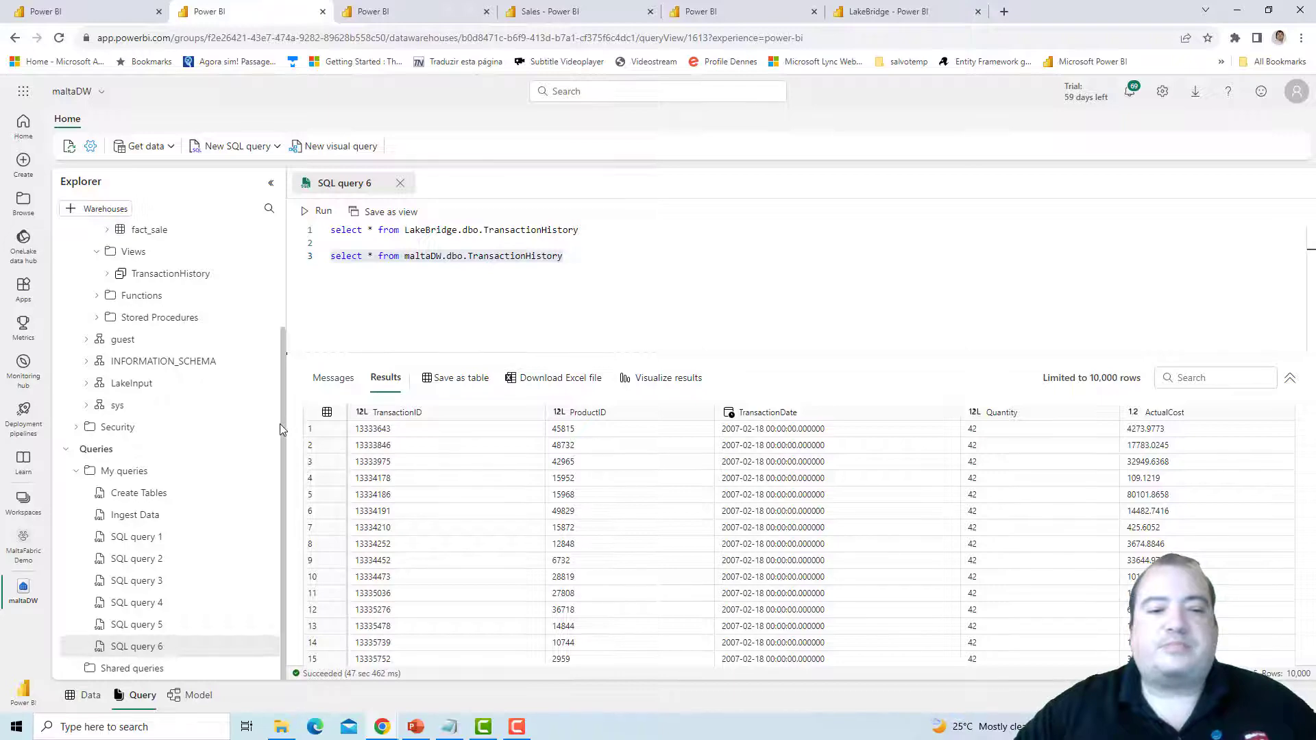
Run only the line 3 statement that selects everything from maltaDW.dbo.TransactionHistory.
{"action": "left_click_drag", "start_coordinate": [281, 423], "coordinate": [288, 252]}
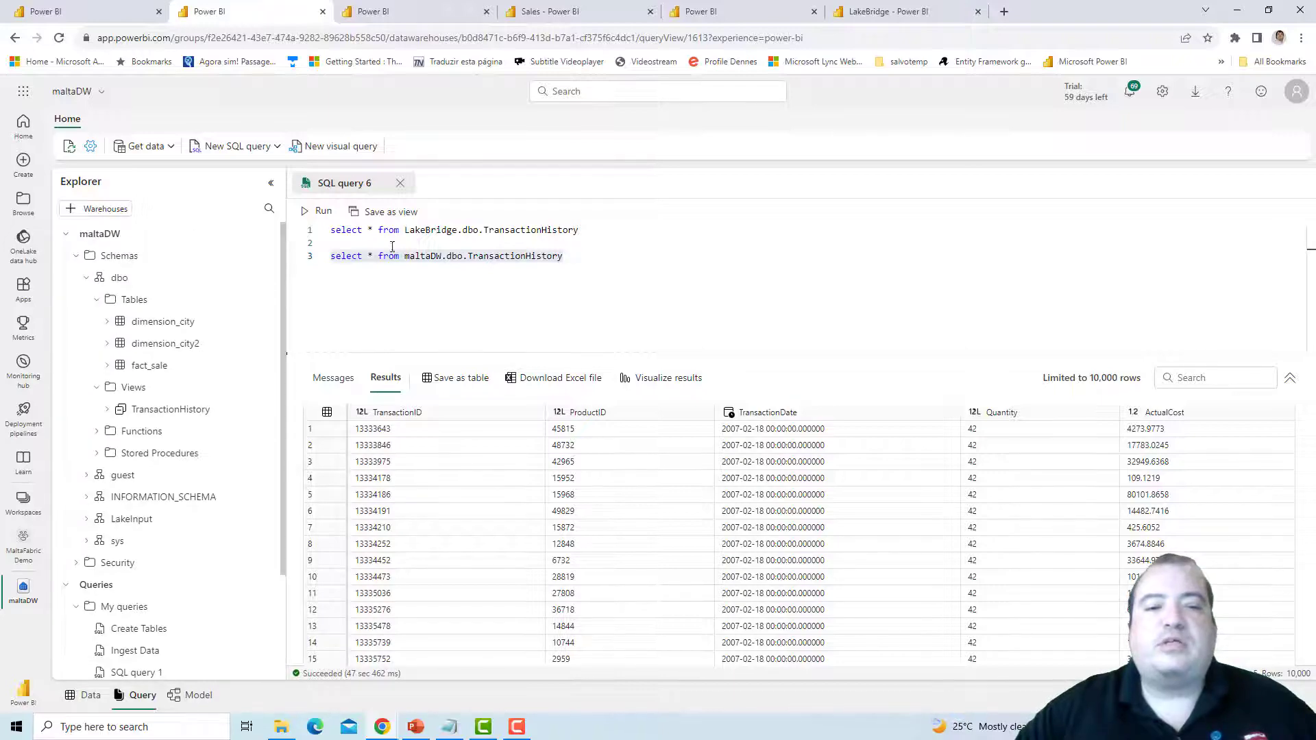
{"action": "left_click_drag", "start_coordinate": [588, 255], "coordinate": [319, 252]}
{"action": "left_click", "coordinate": [319, 211]}
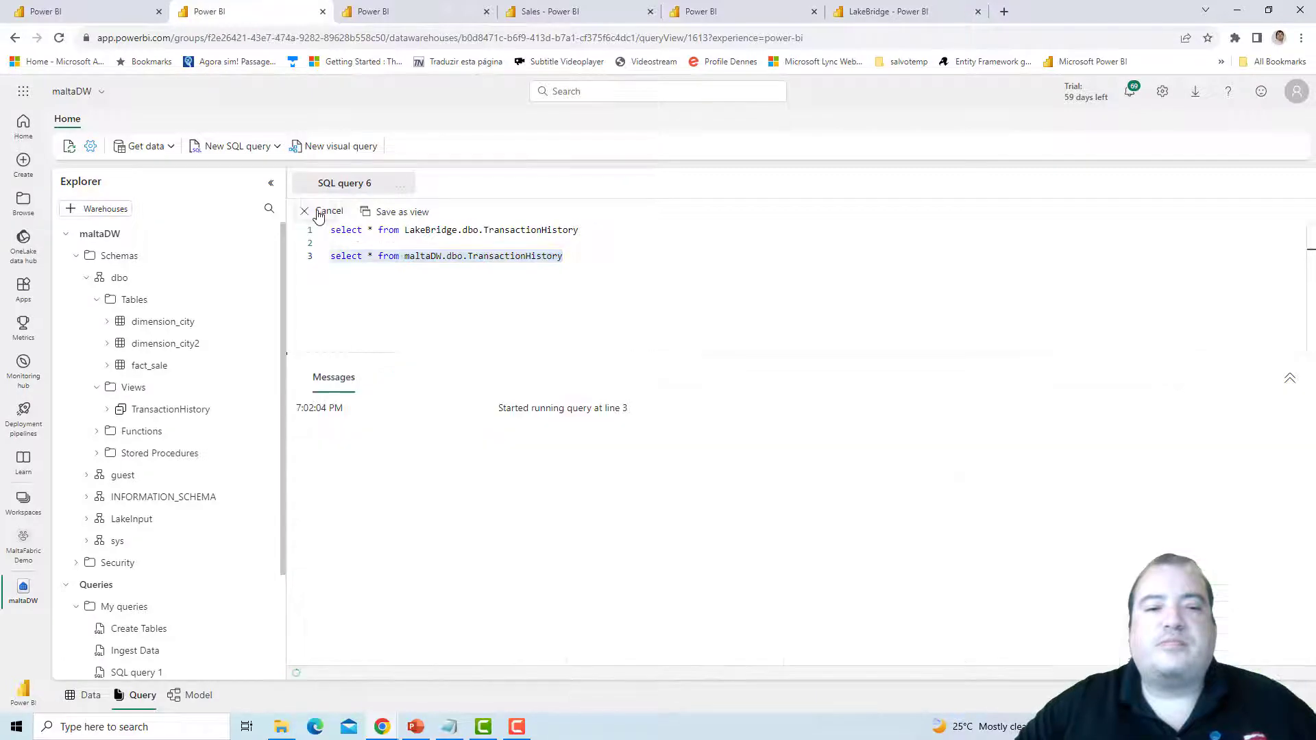